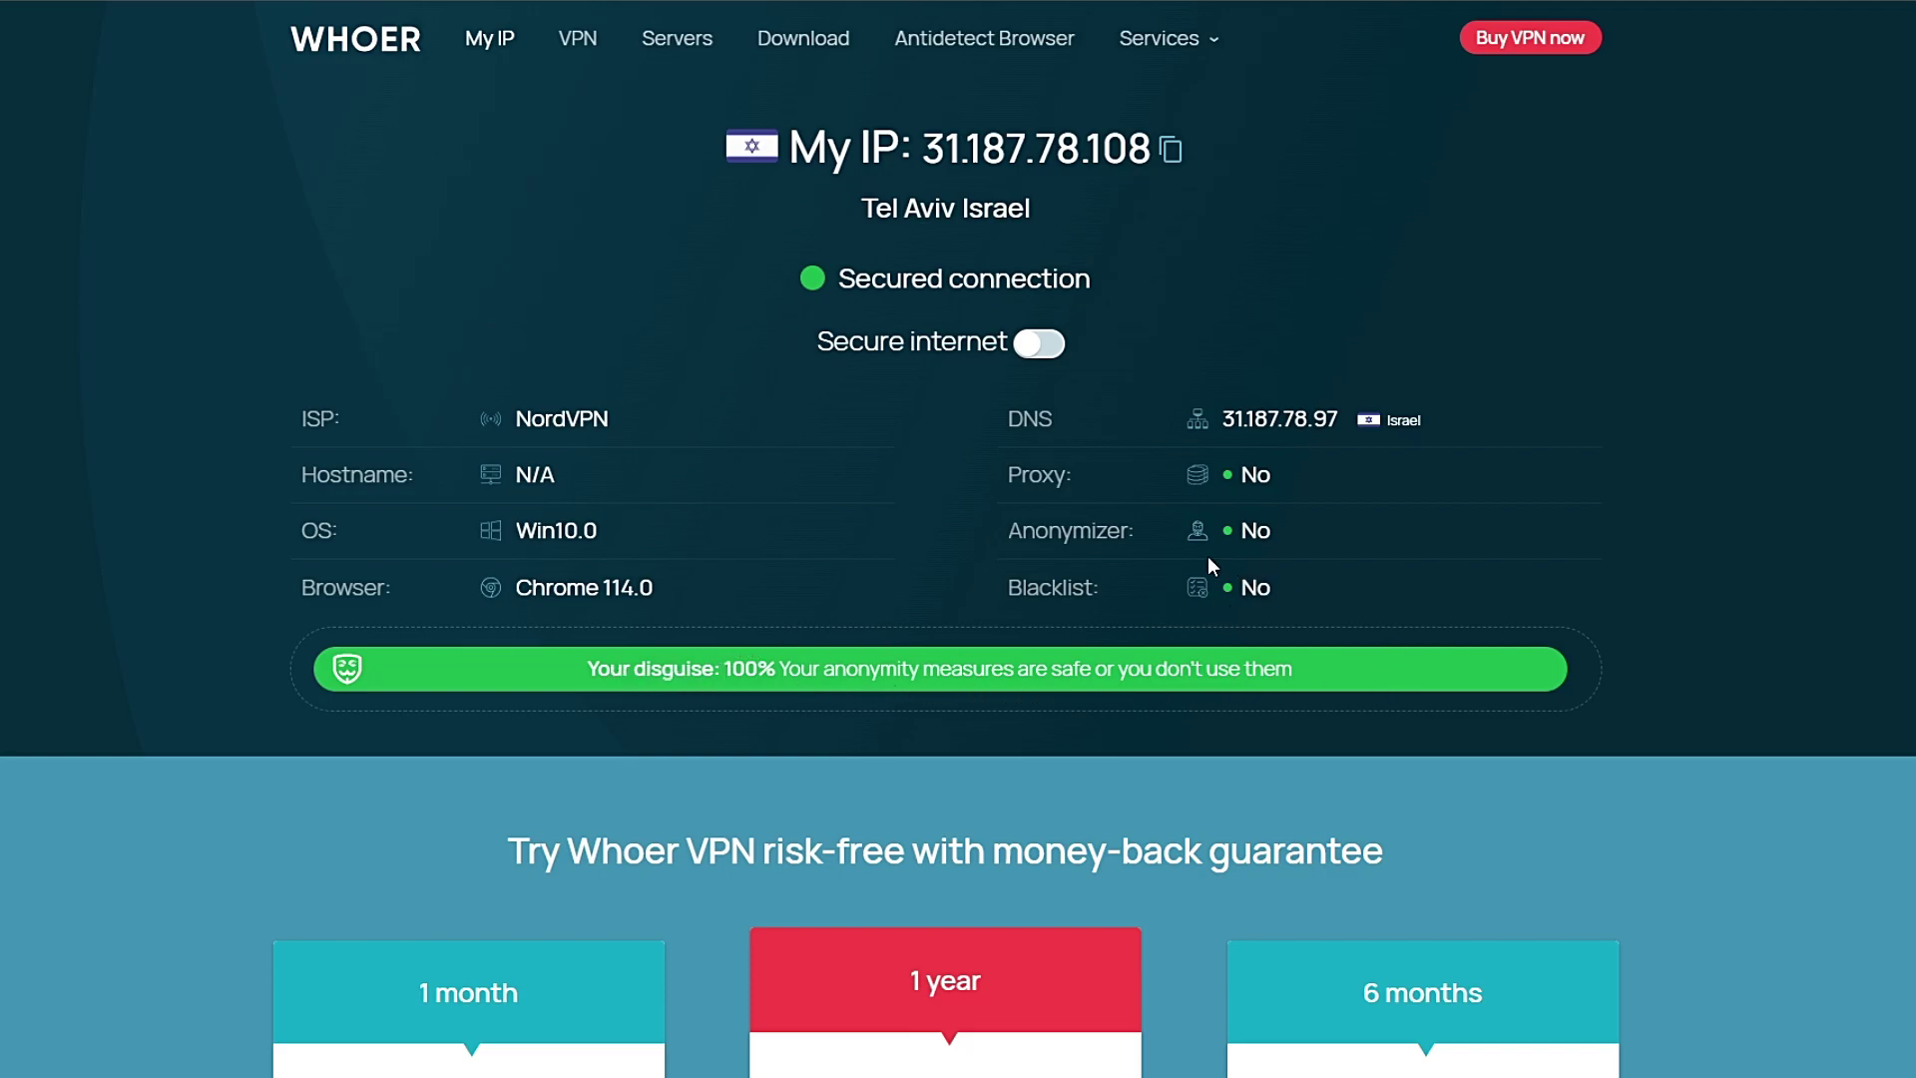
Step: Scroll through the Whoer.net results showing the Tel Aviv, Israel IP and its 100% disguise score
scroll(1279, 539, down, 14)
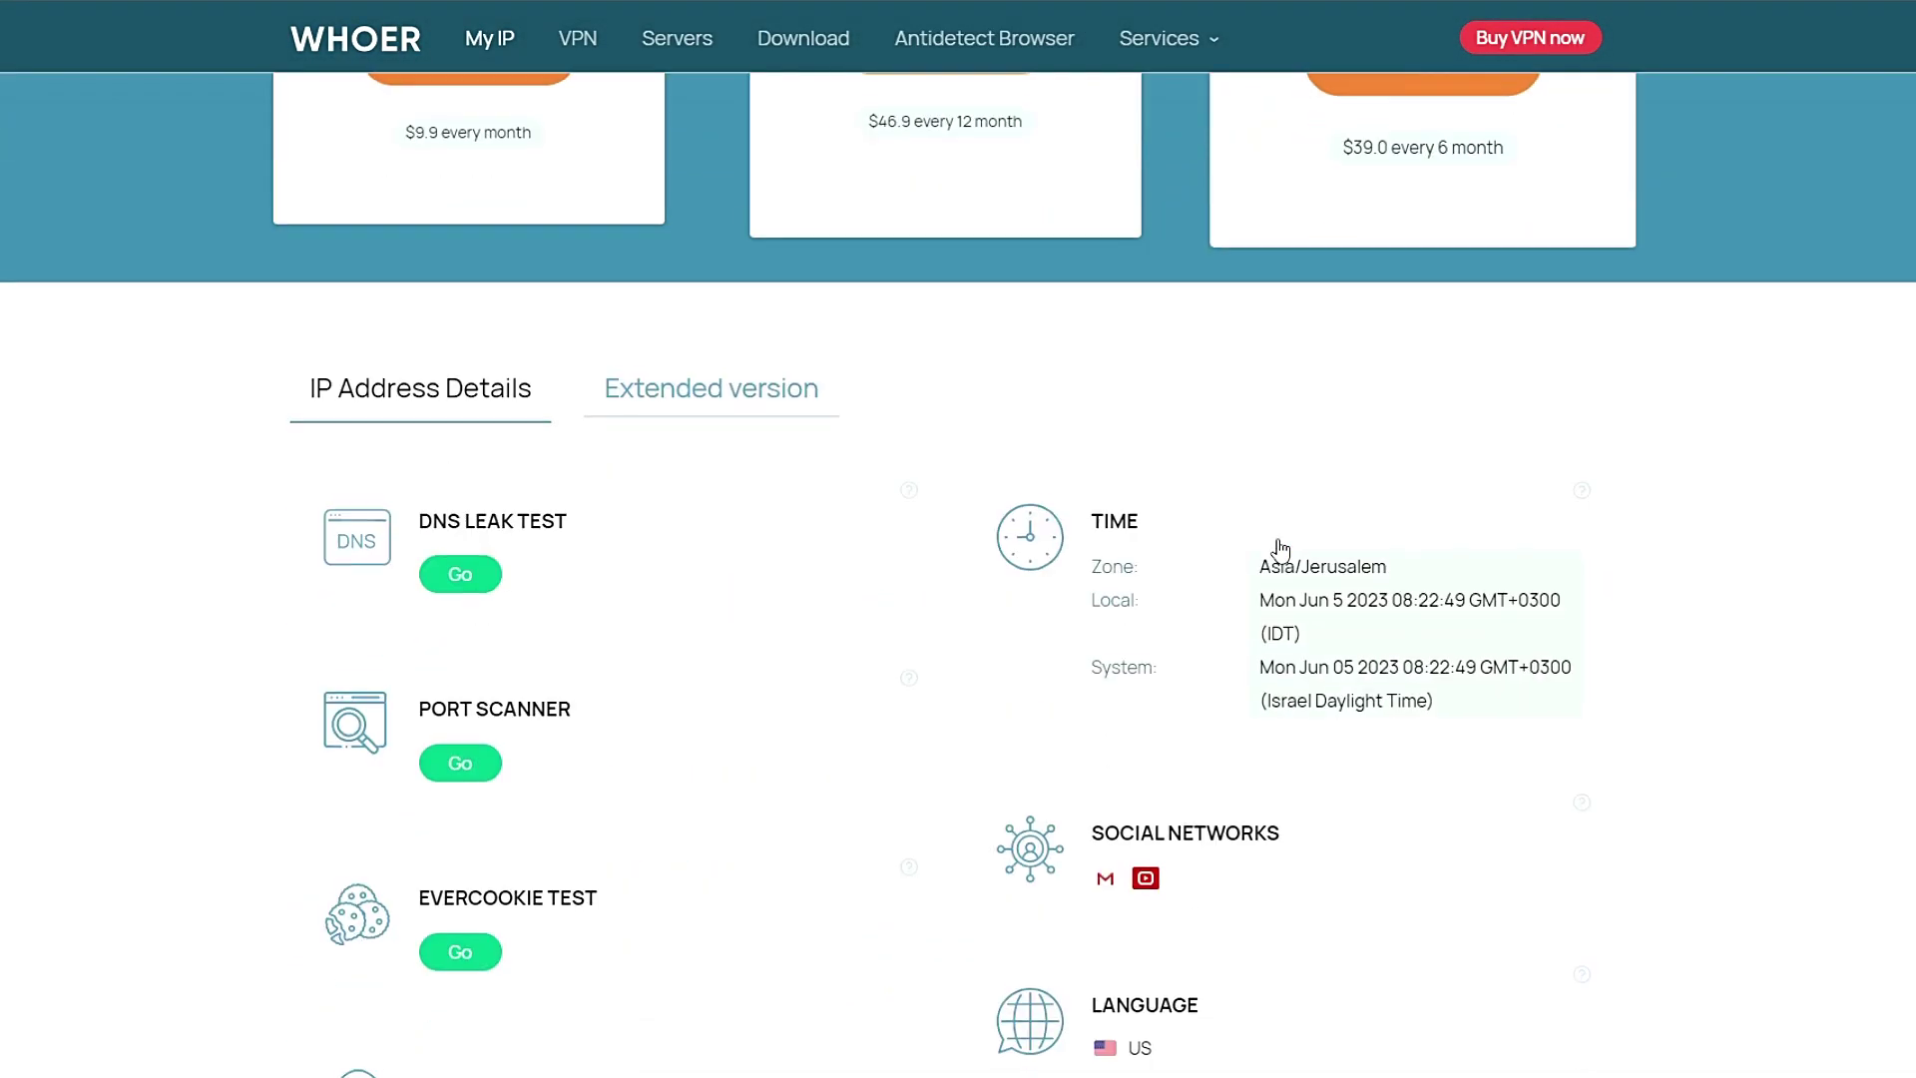
scroll(1276, 544, down, 3)
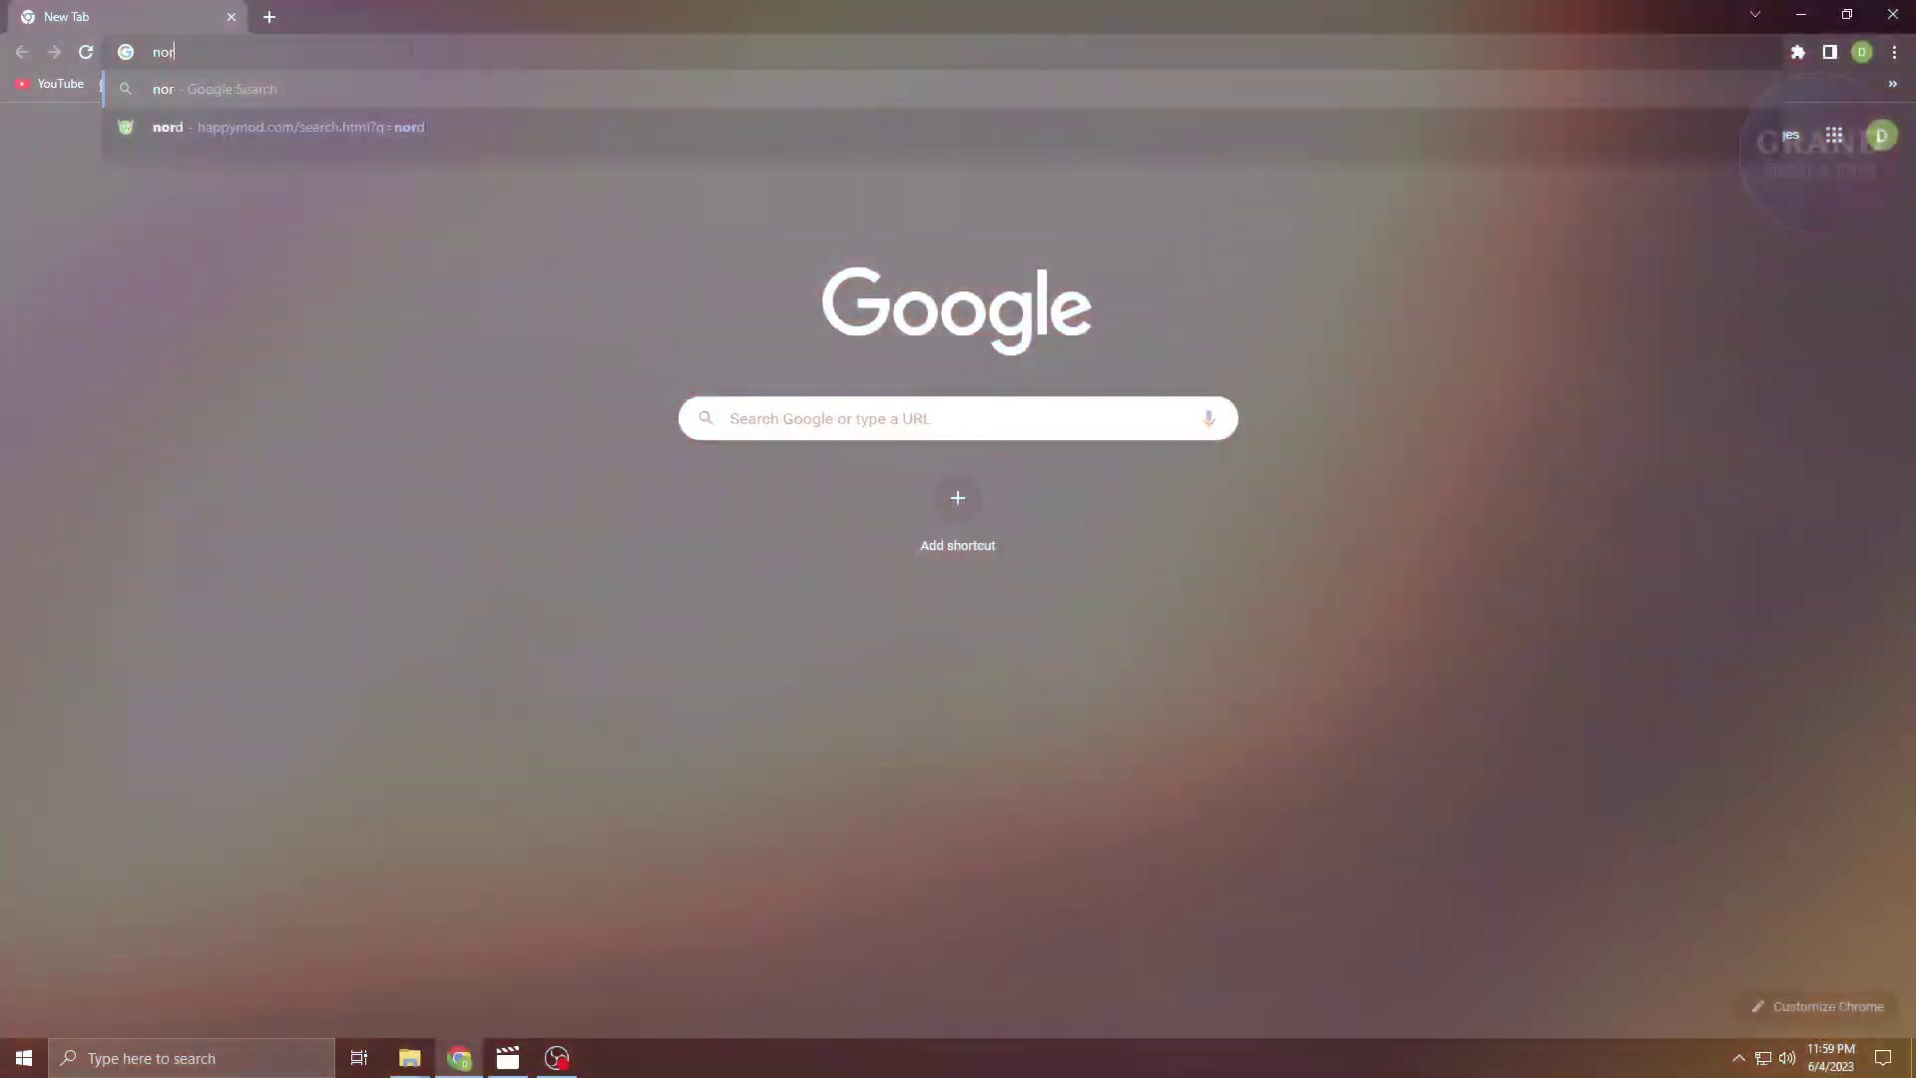
Step: Search Google for 'nord vpn' and open the nordvpn.com result in a new tab
text(vpn)
key(Return)
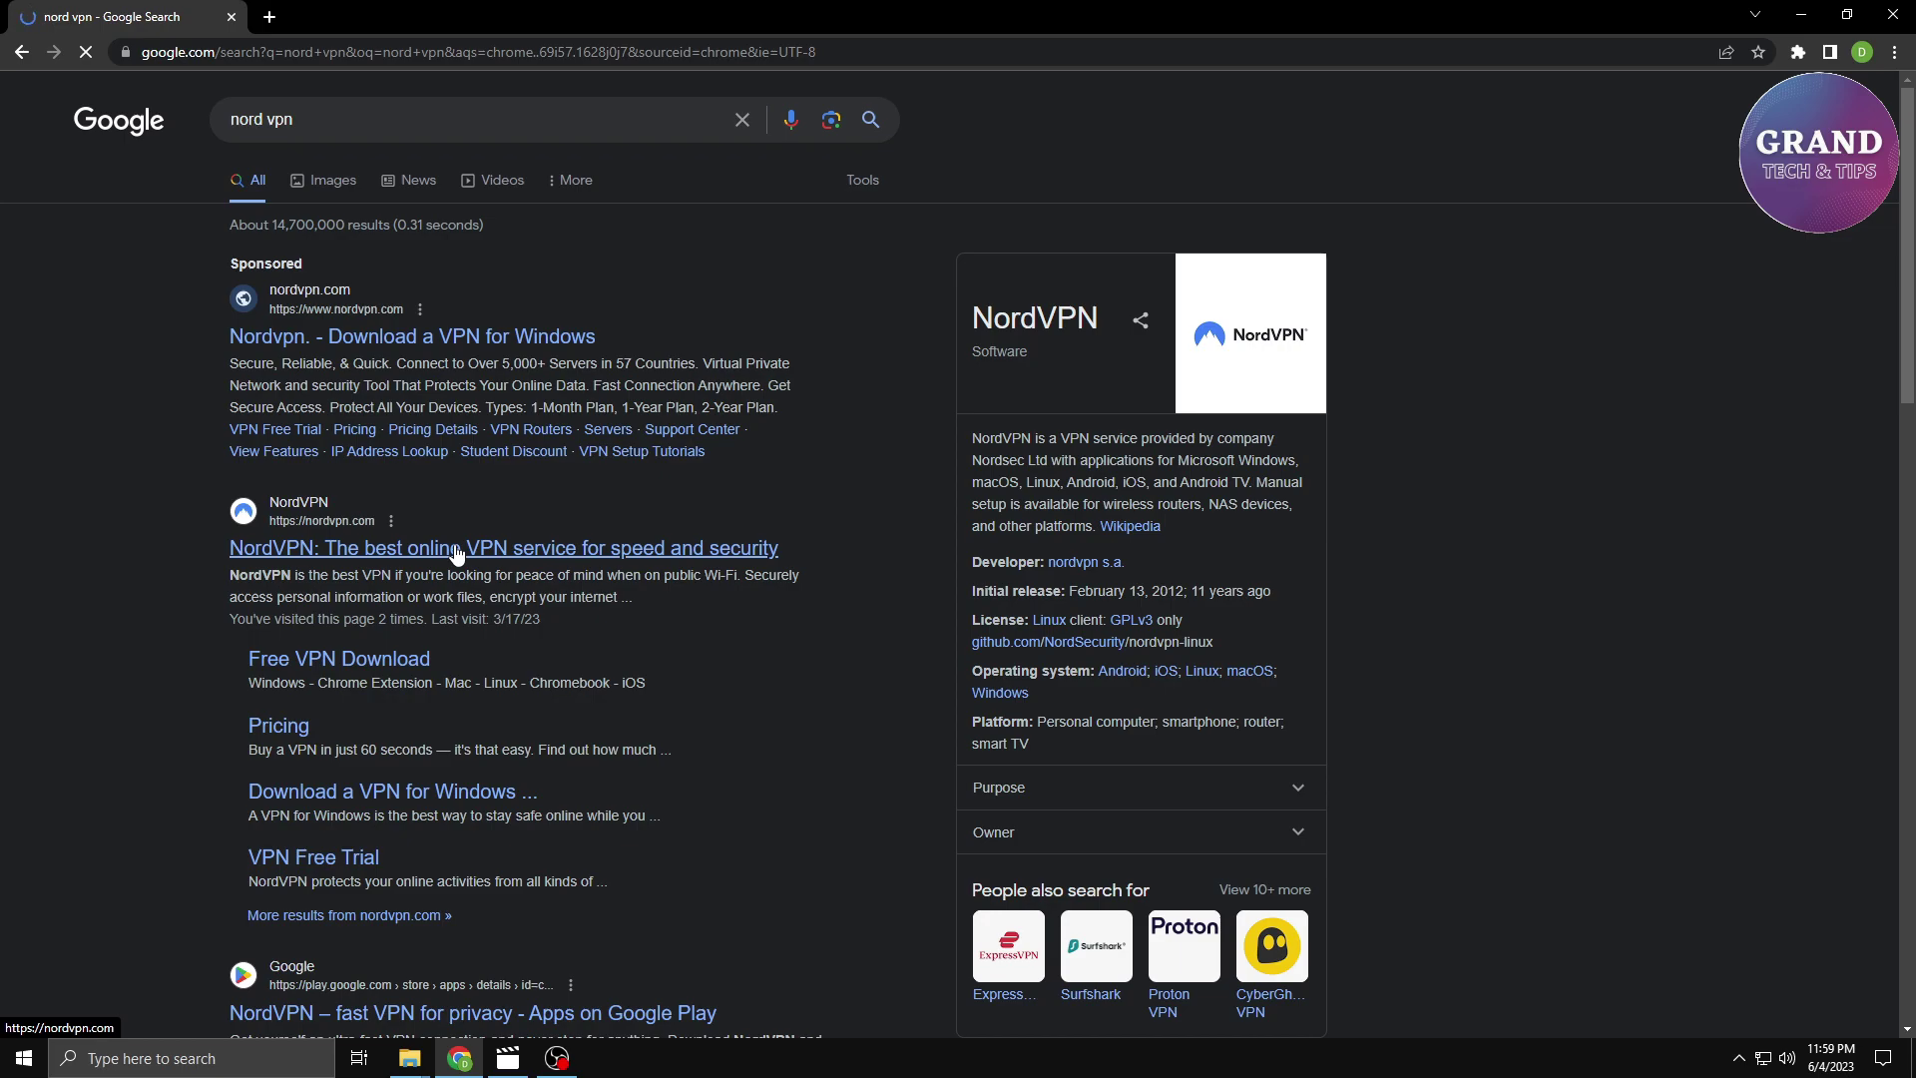
middle_click(457, 551)
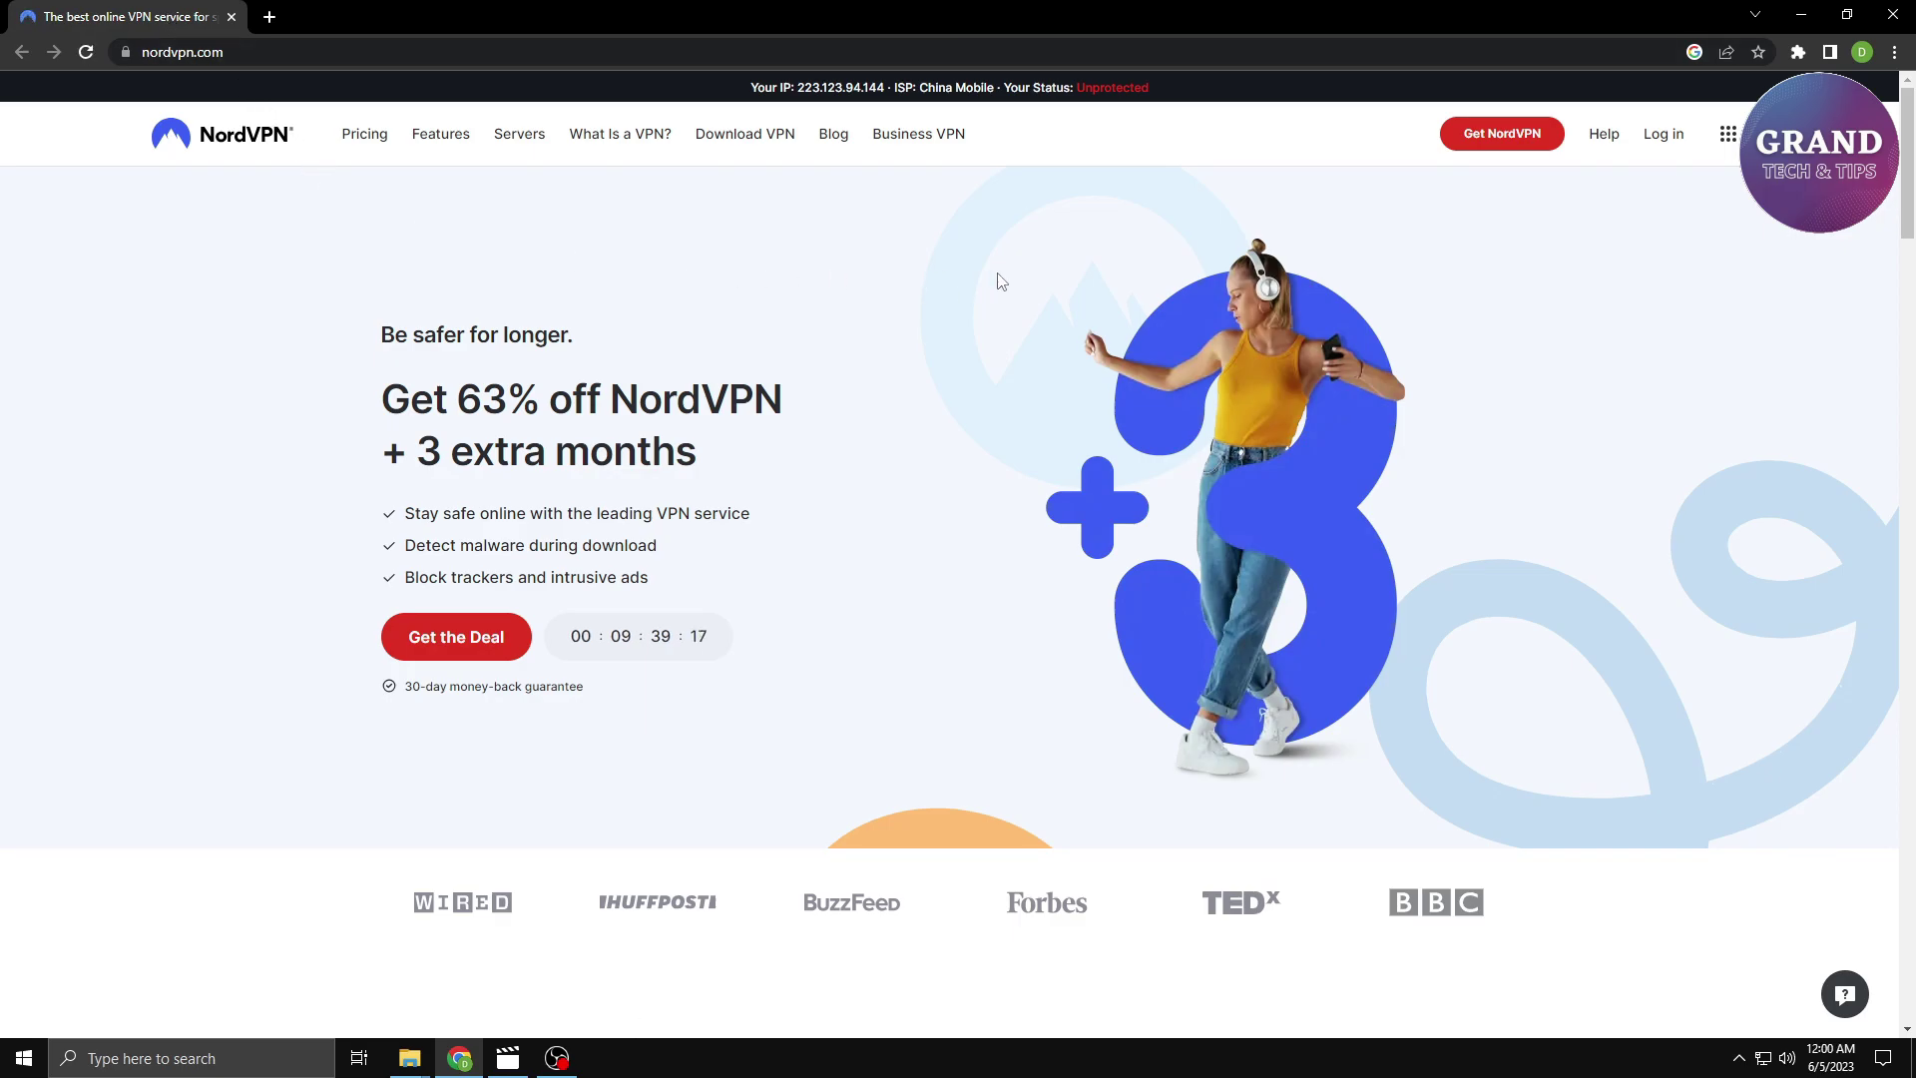
Step: Go to the Windows download page and download NordVPNSetup.exe (1.66 MB) through IDM
scroll(1001, 281, down, 8)
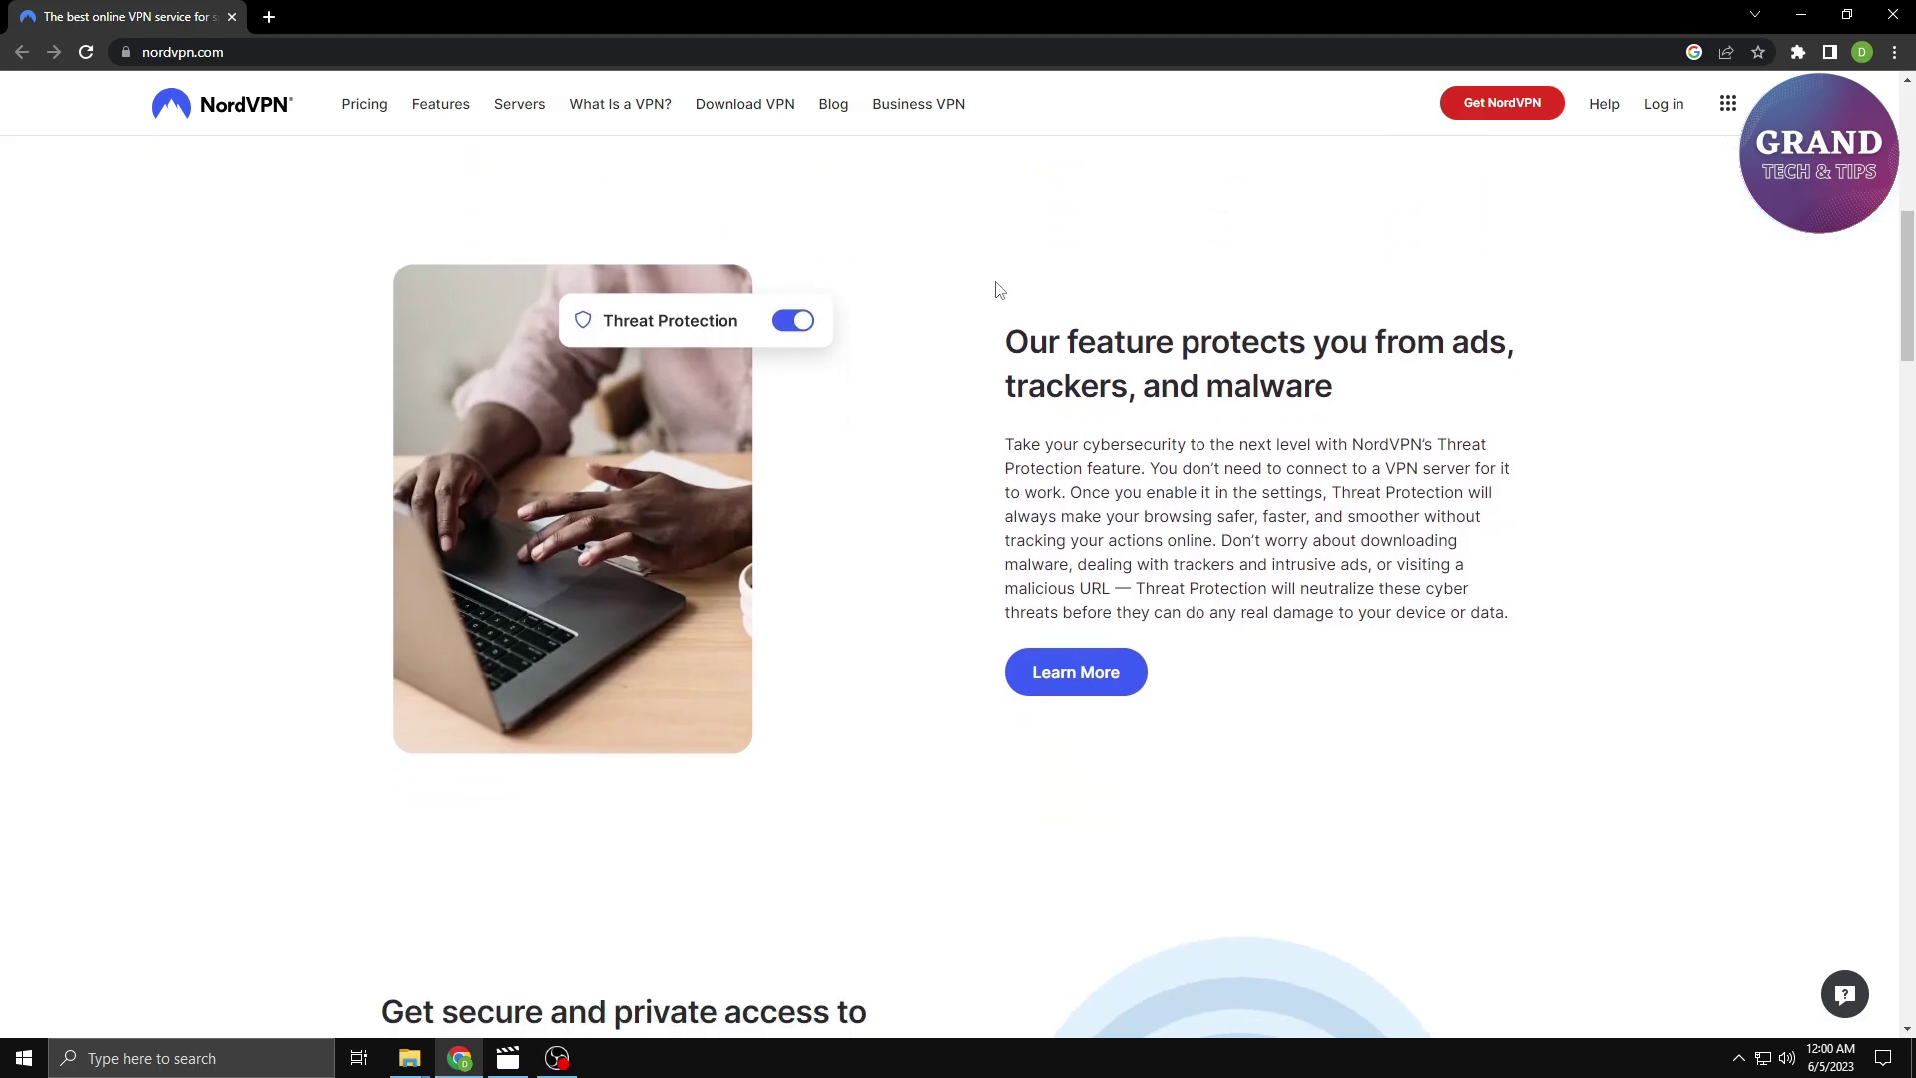
scroll(999, 289, down, 8)
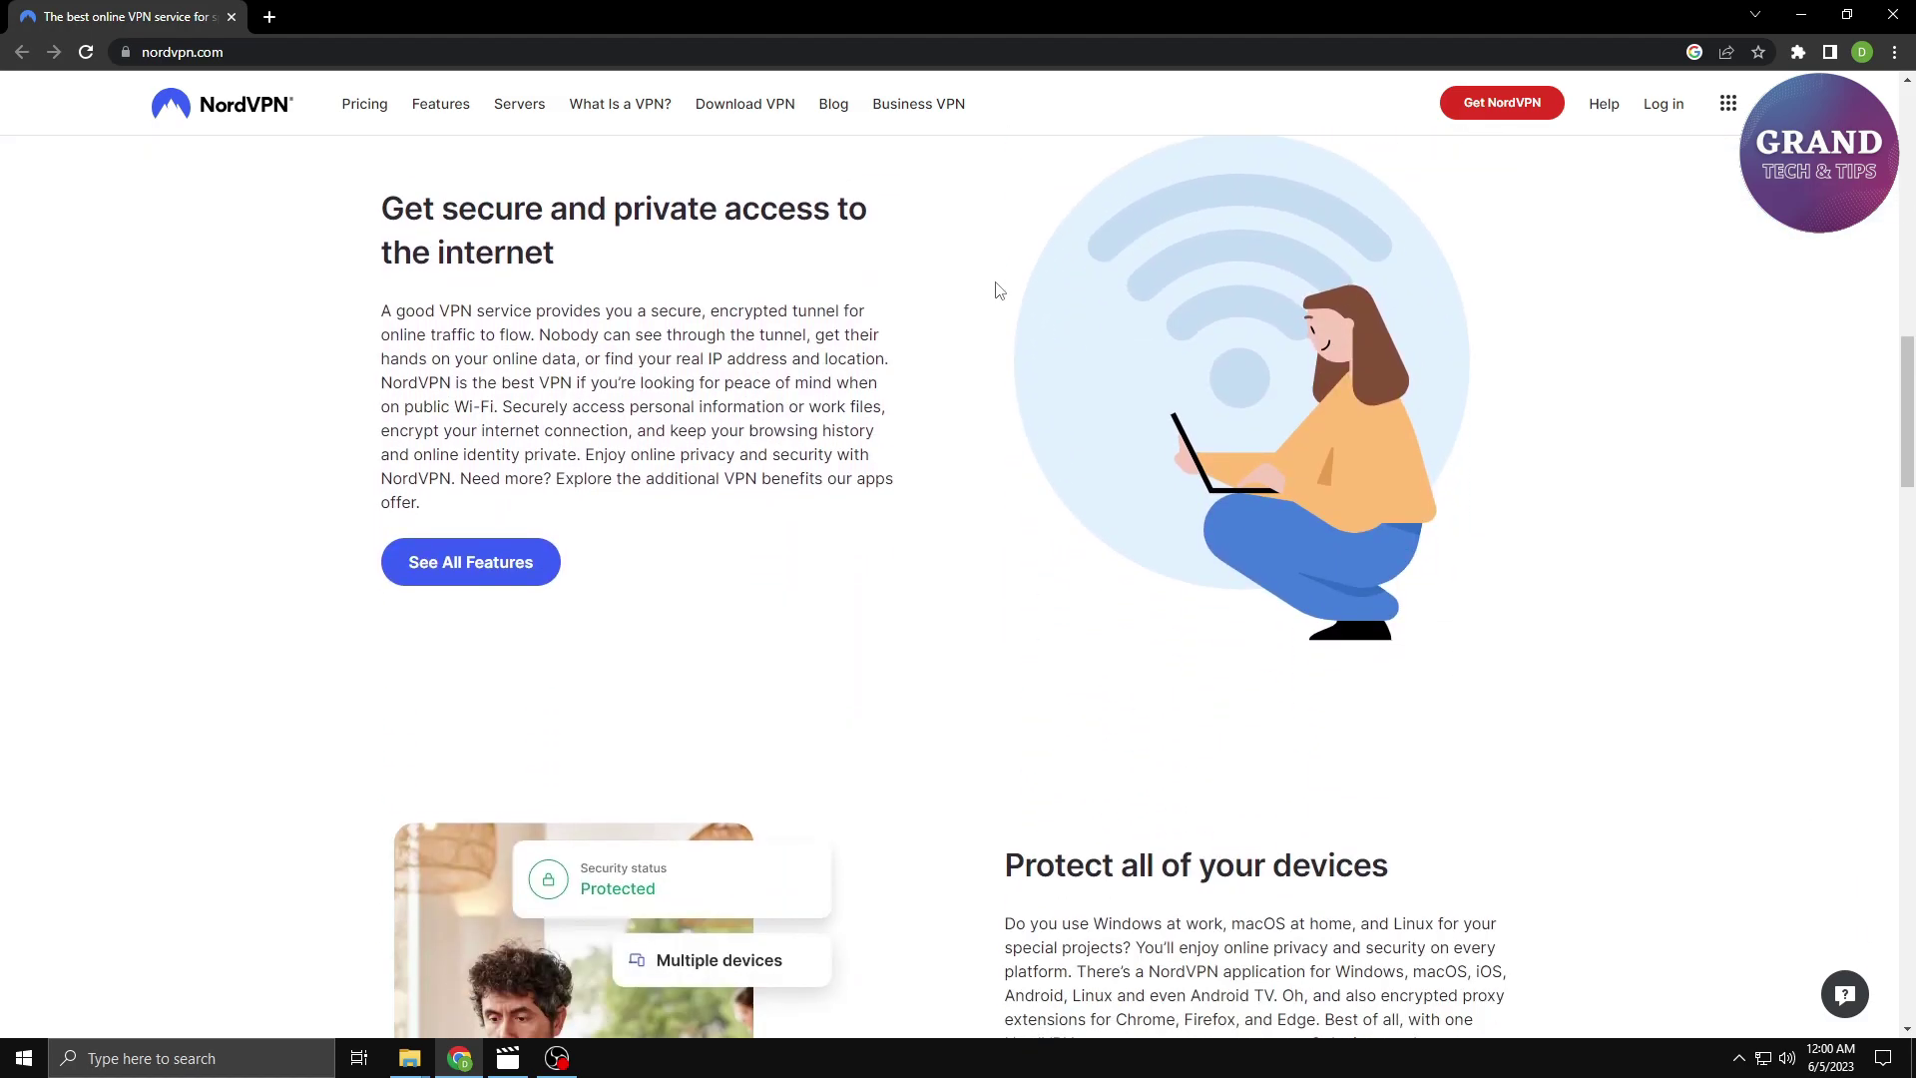
scroll(999, 289, down, 8)
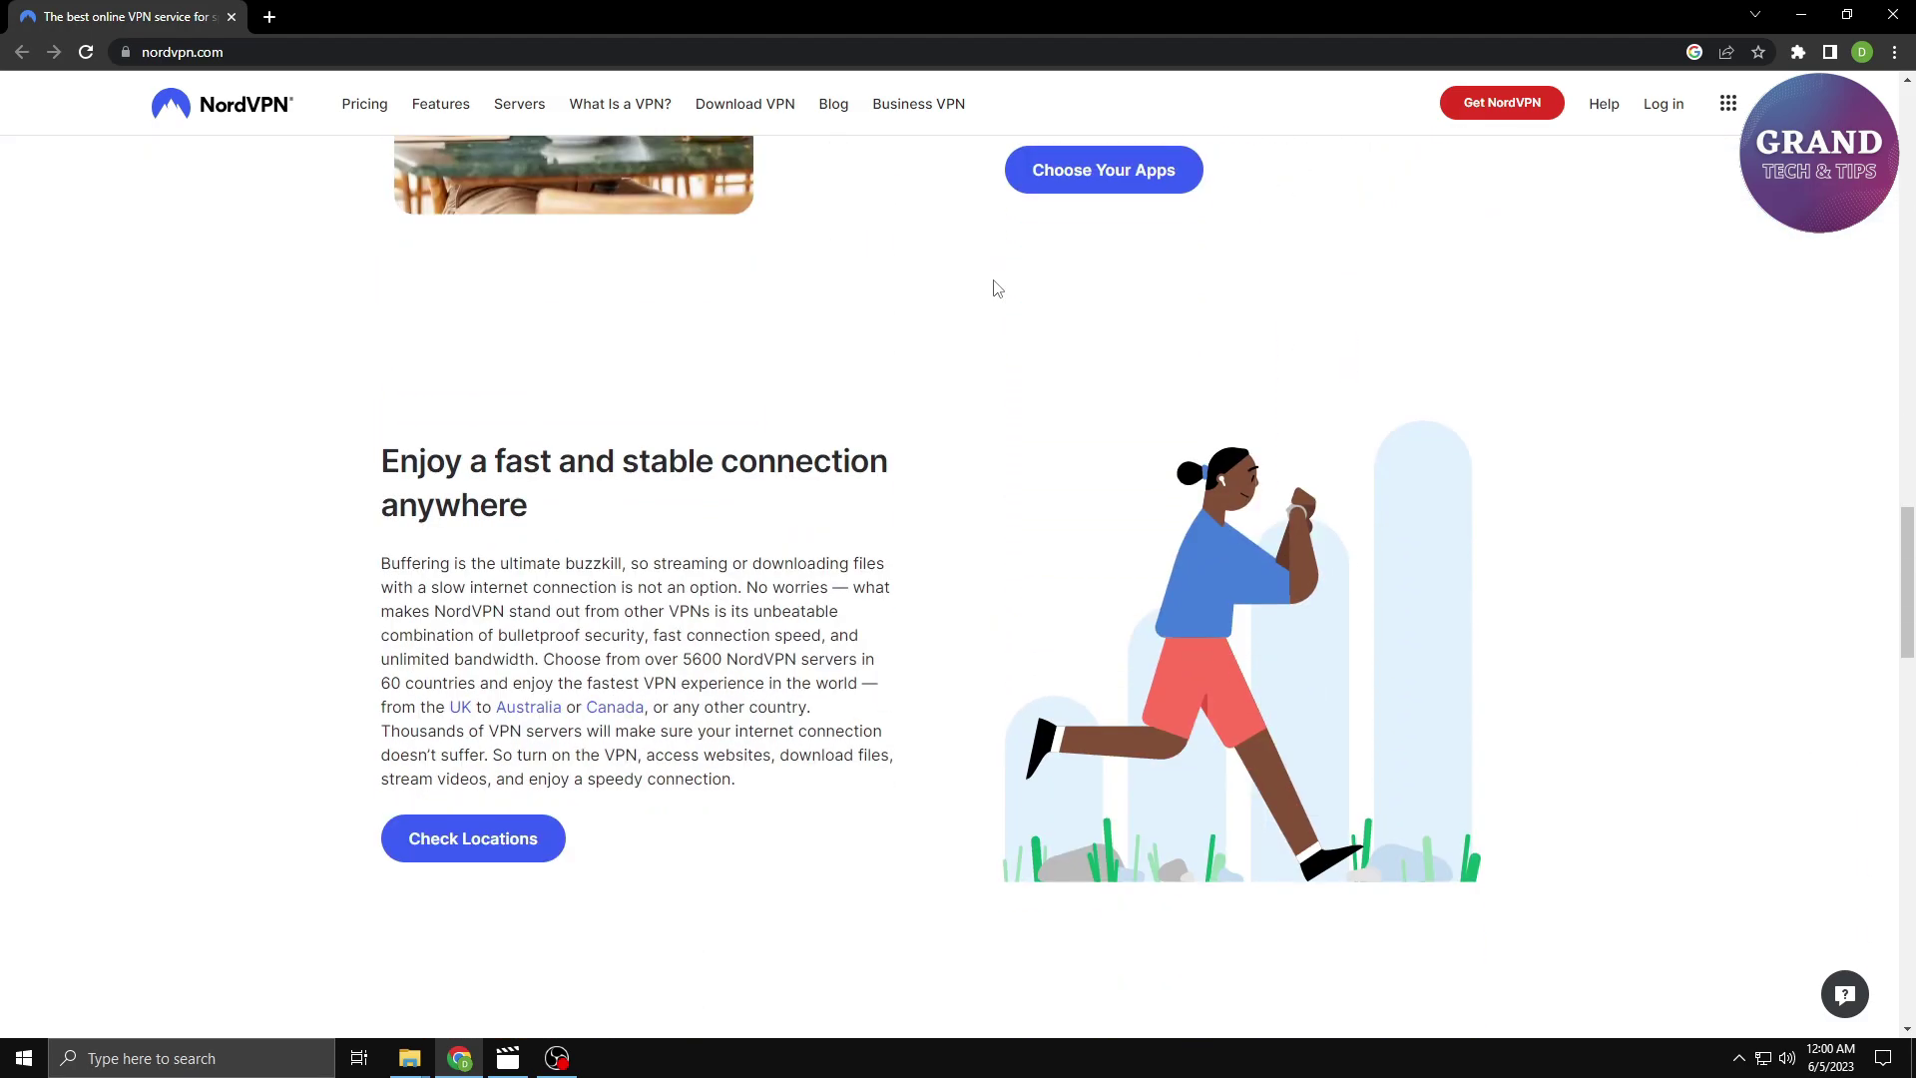
scroll(997, 288, down, 8)
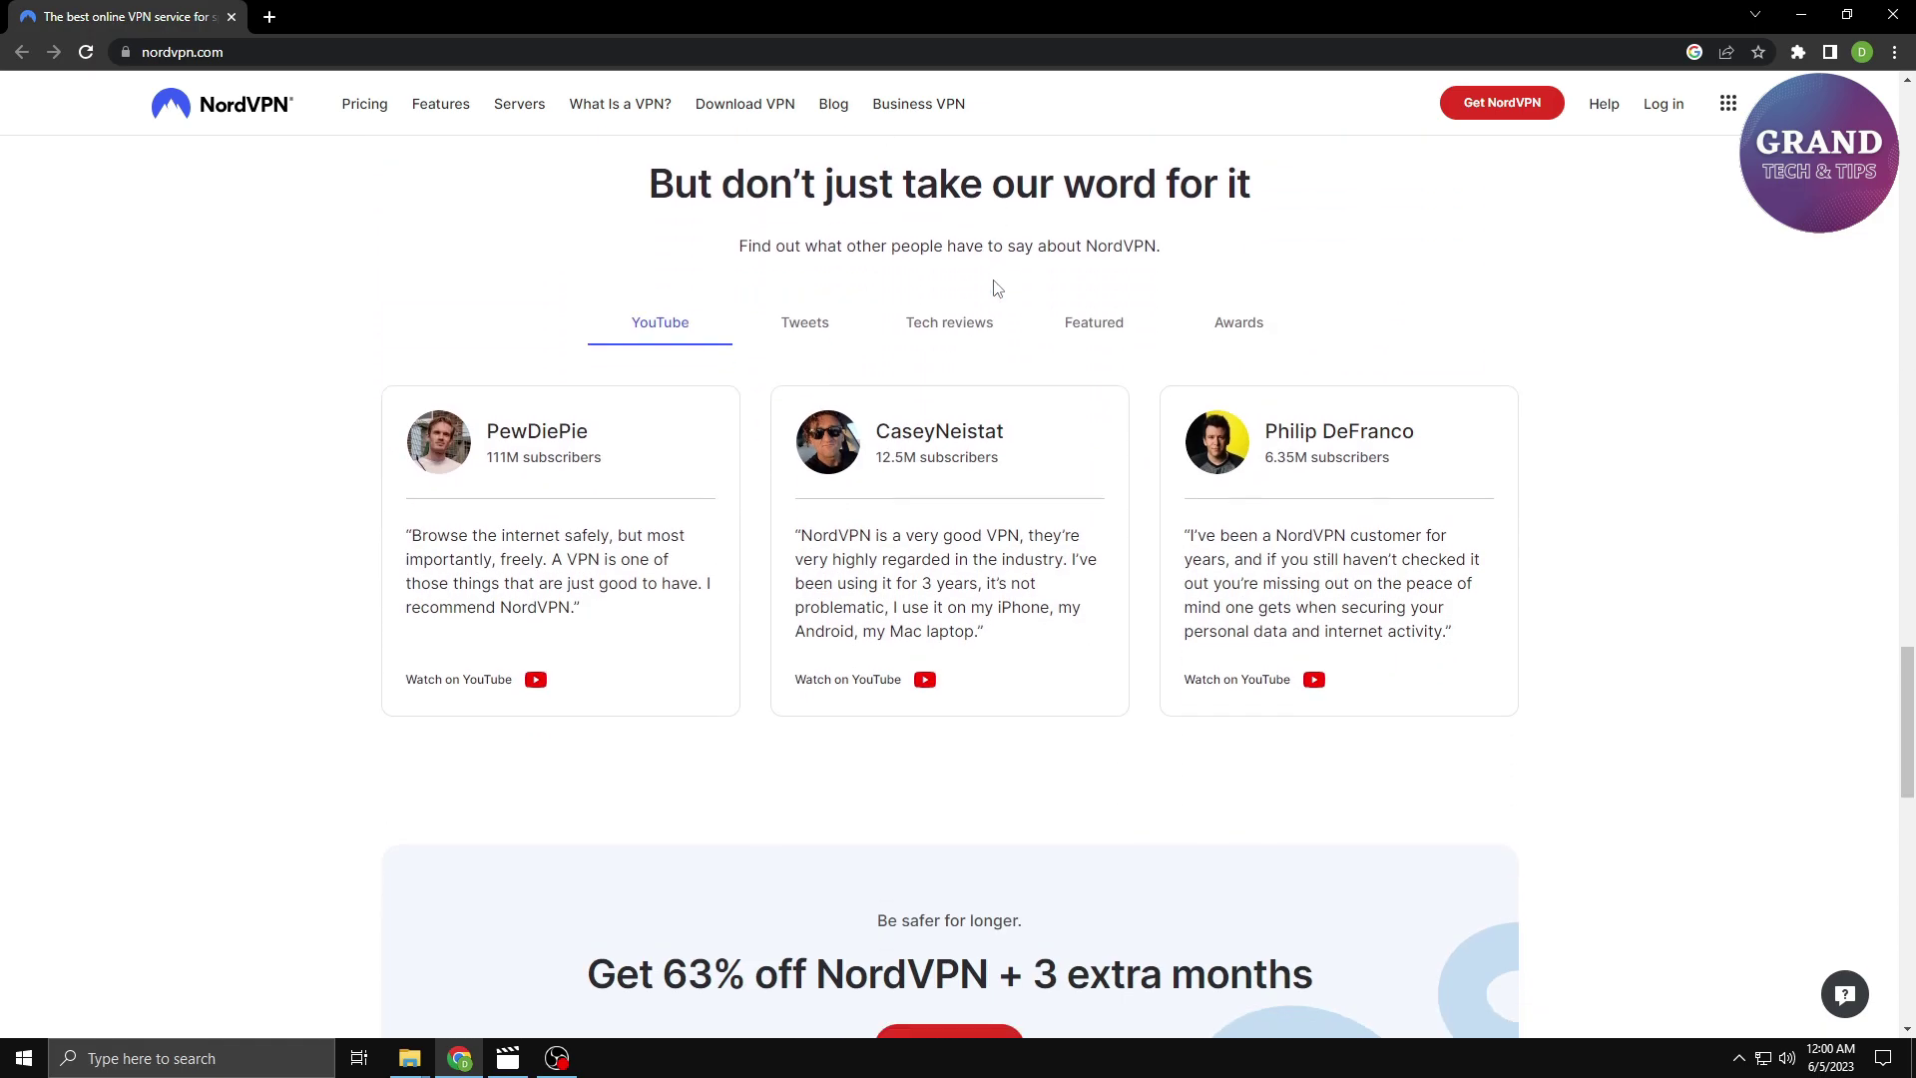
scroll(997, 289, down, 10)
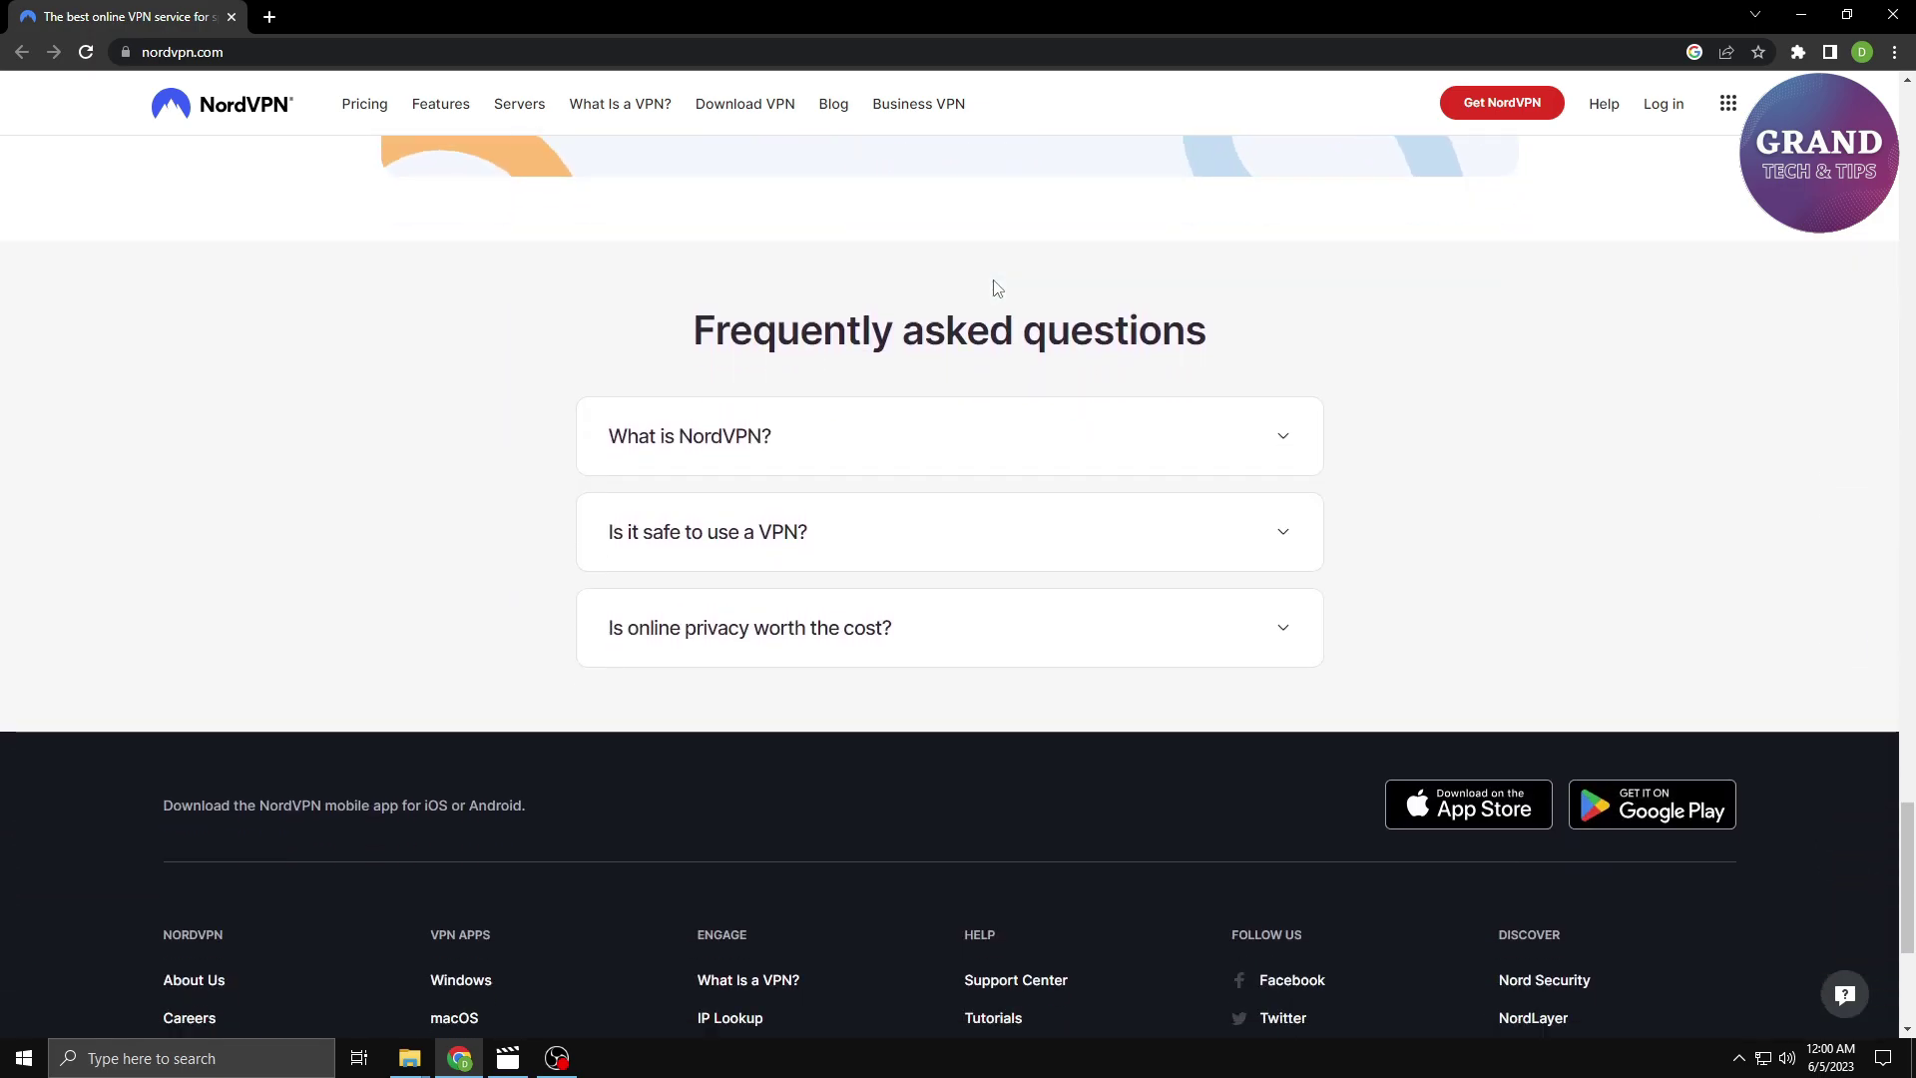
scroll(997, 289, down, 4)
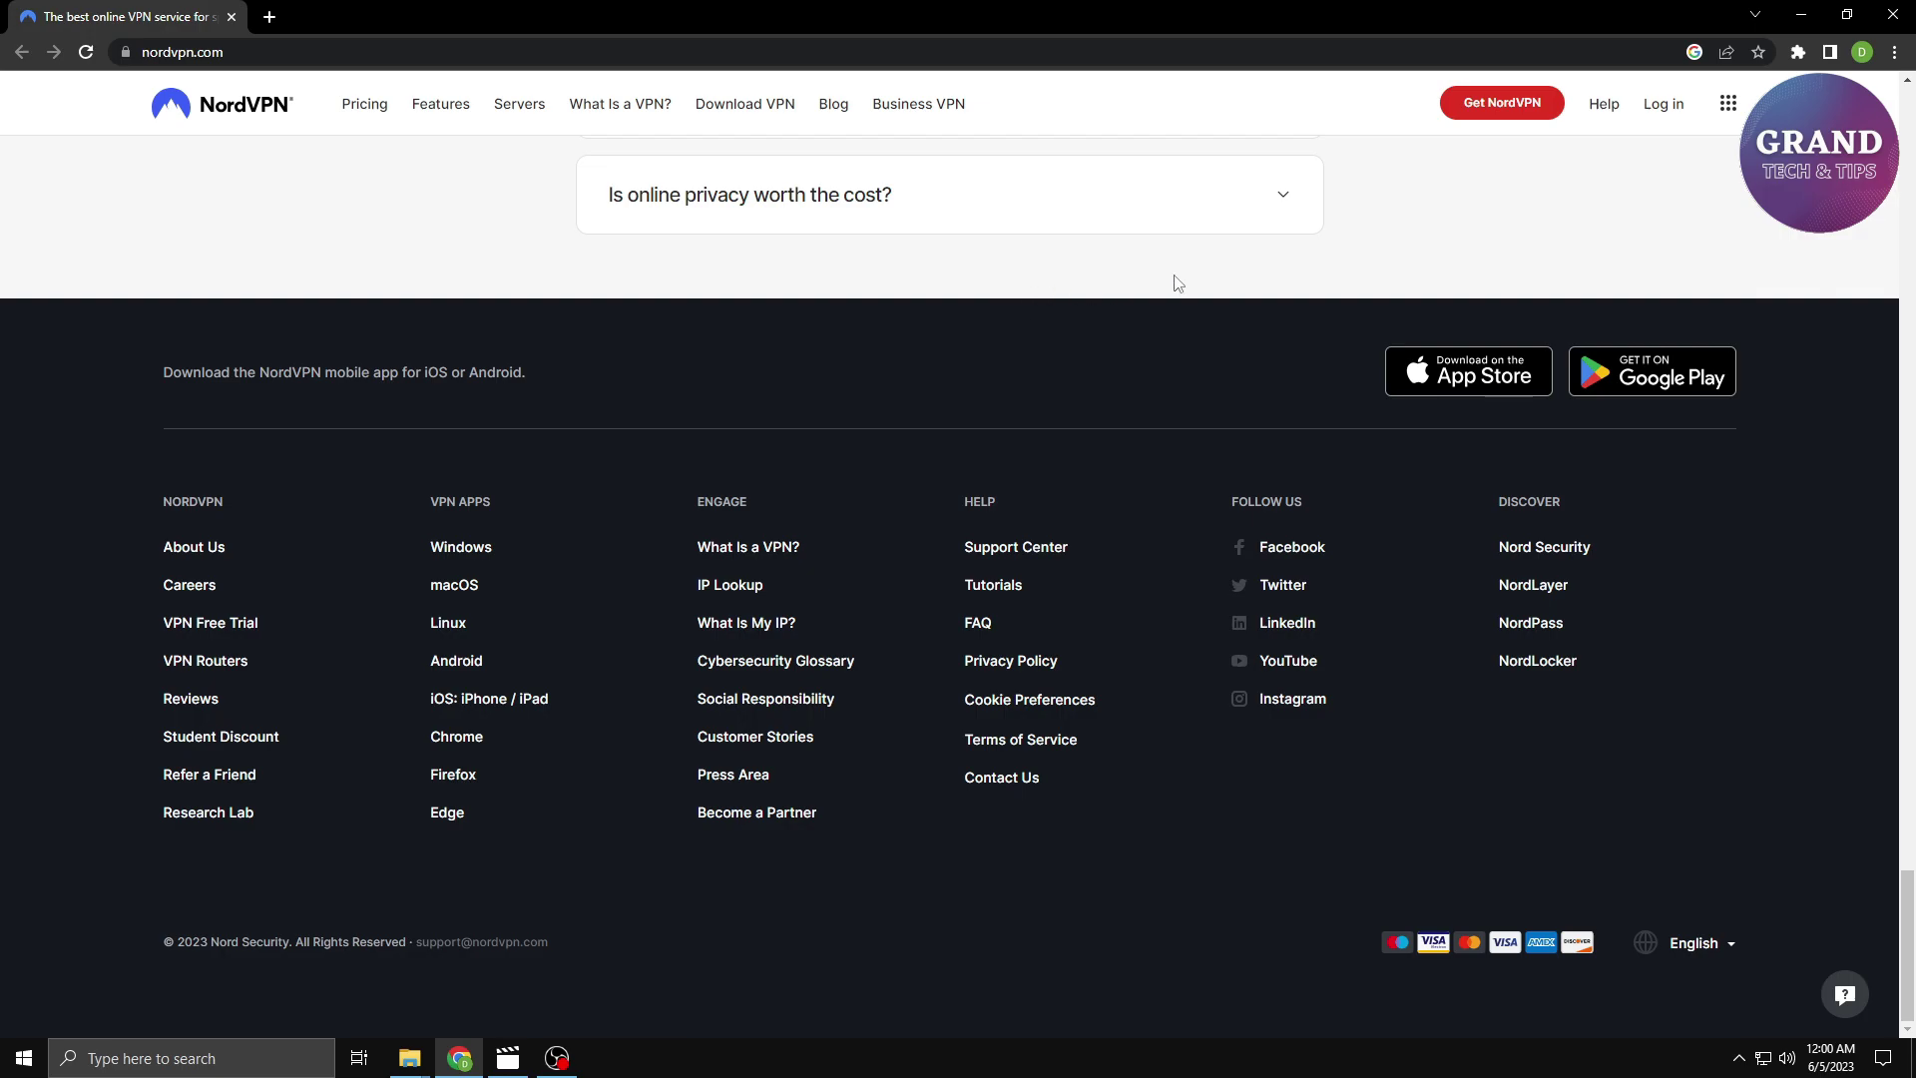
scroll(1314, 257, up, 10)
scroll(1314, 257, up, 8)
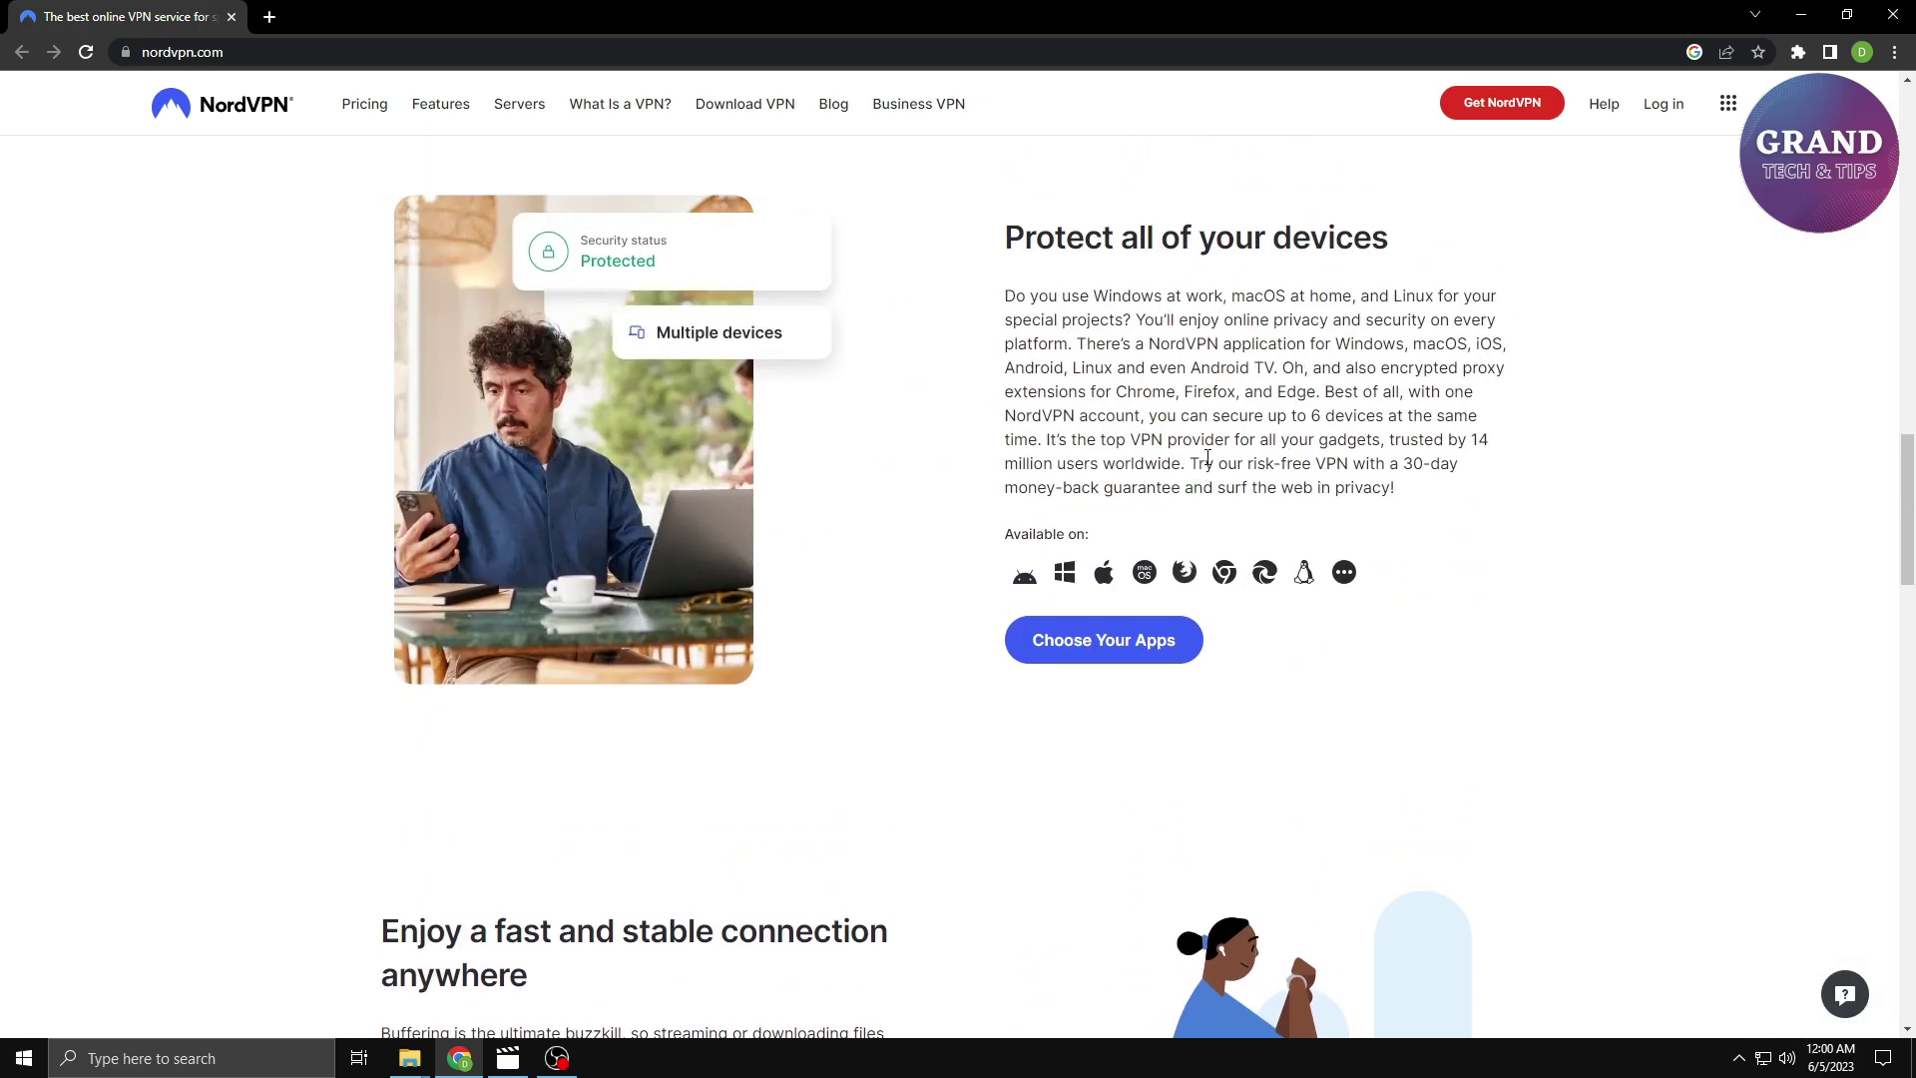
click(1065, 577)
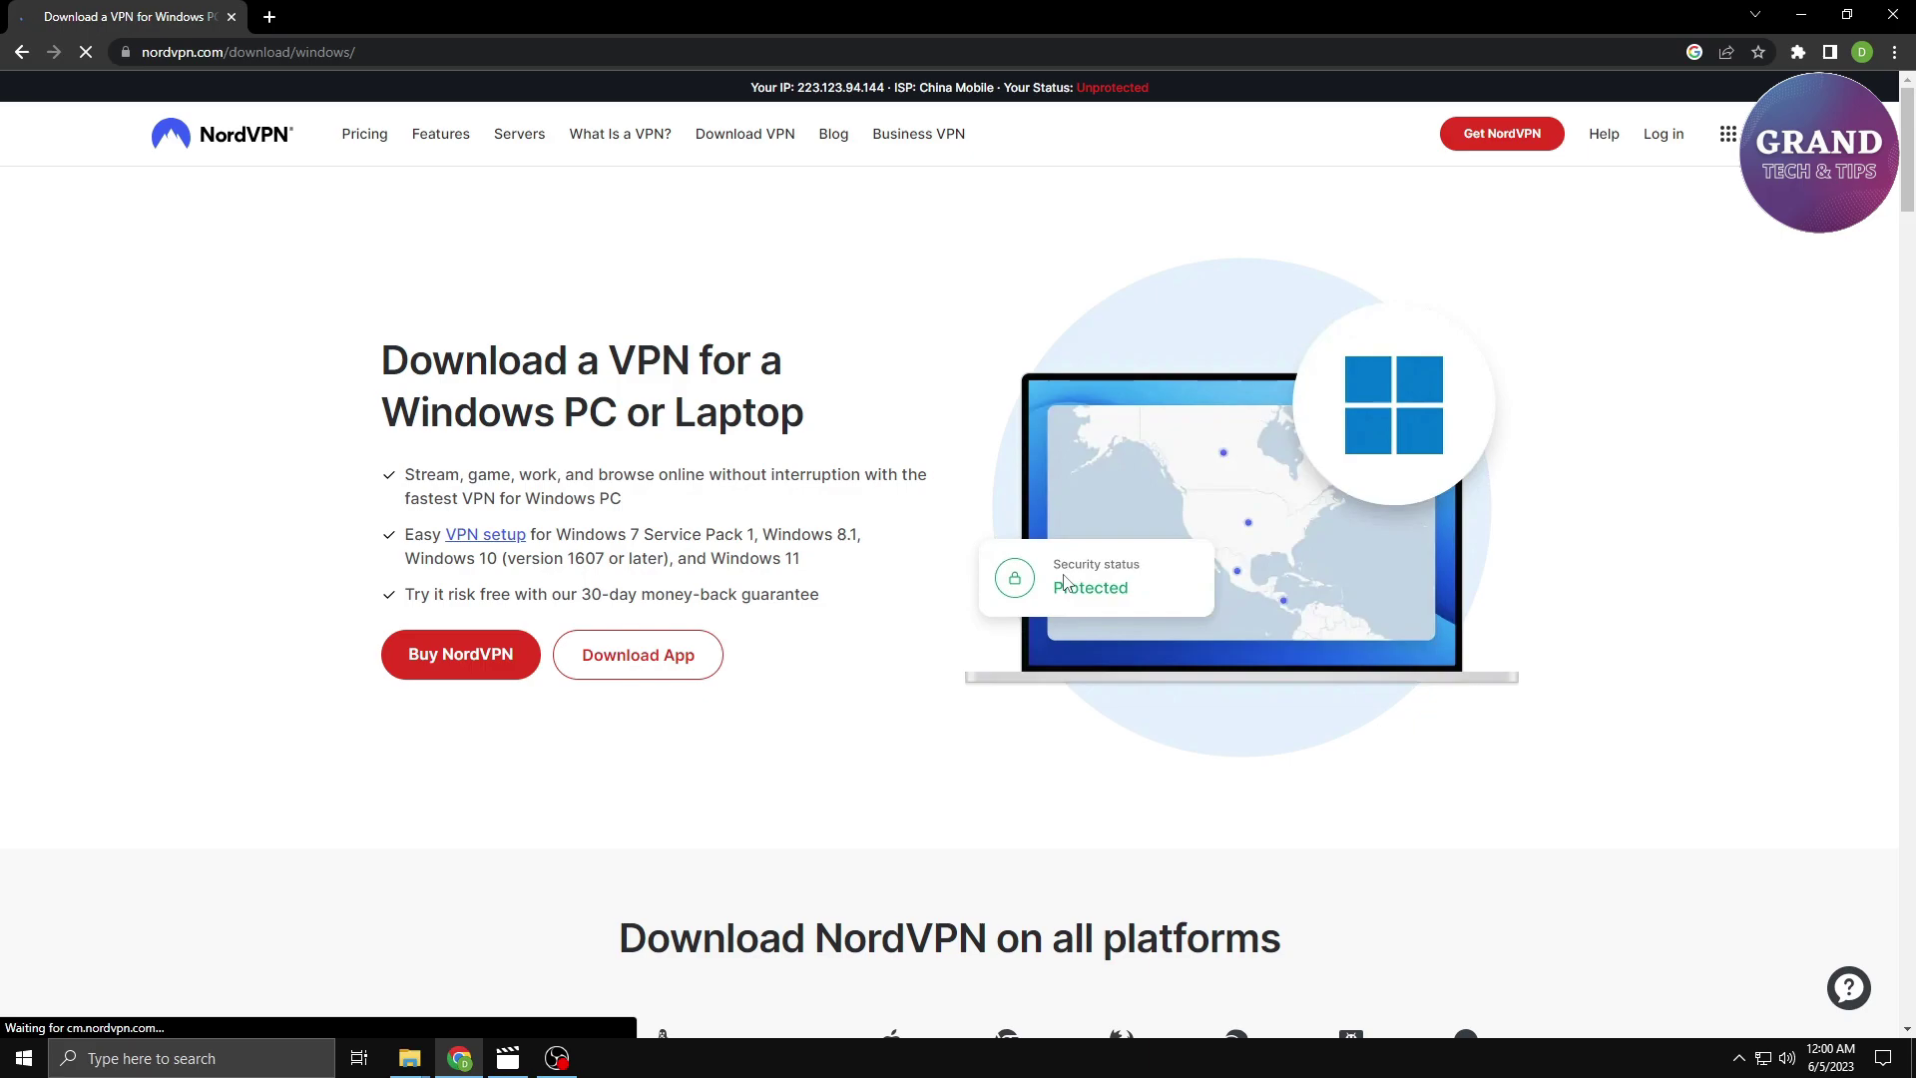
click(633, 675)
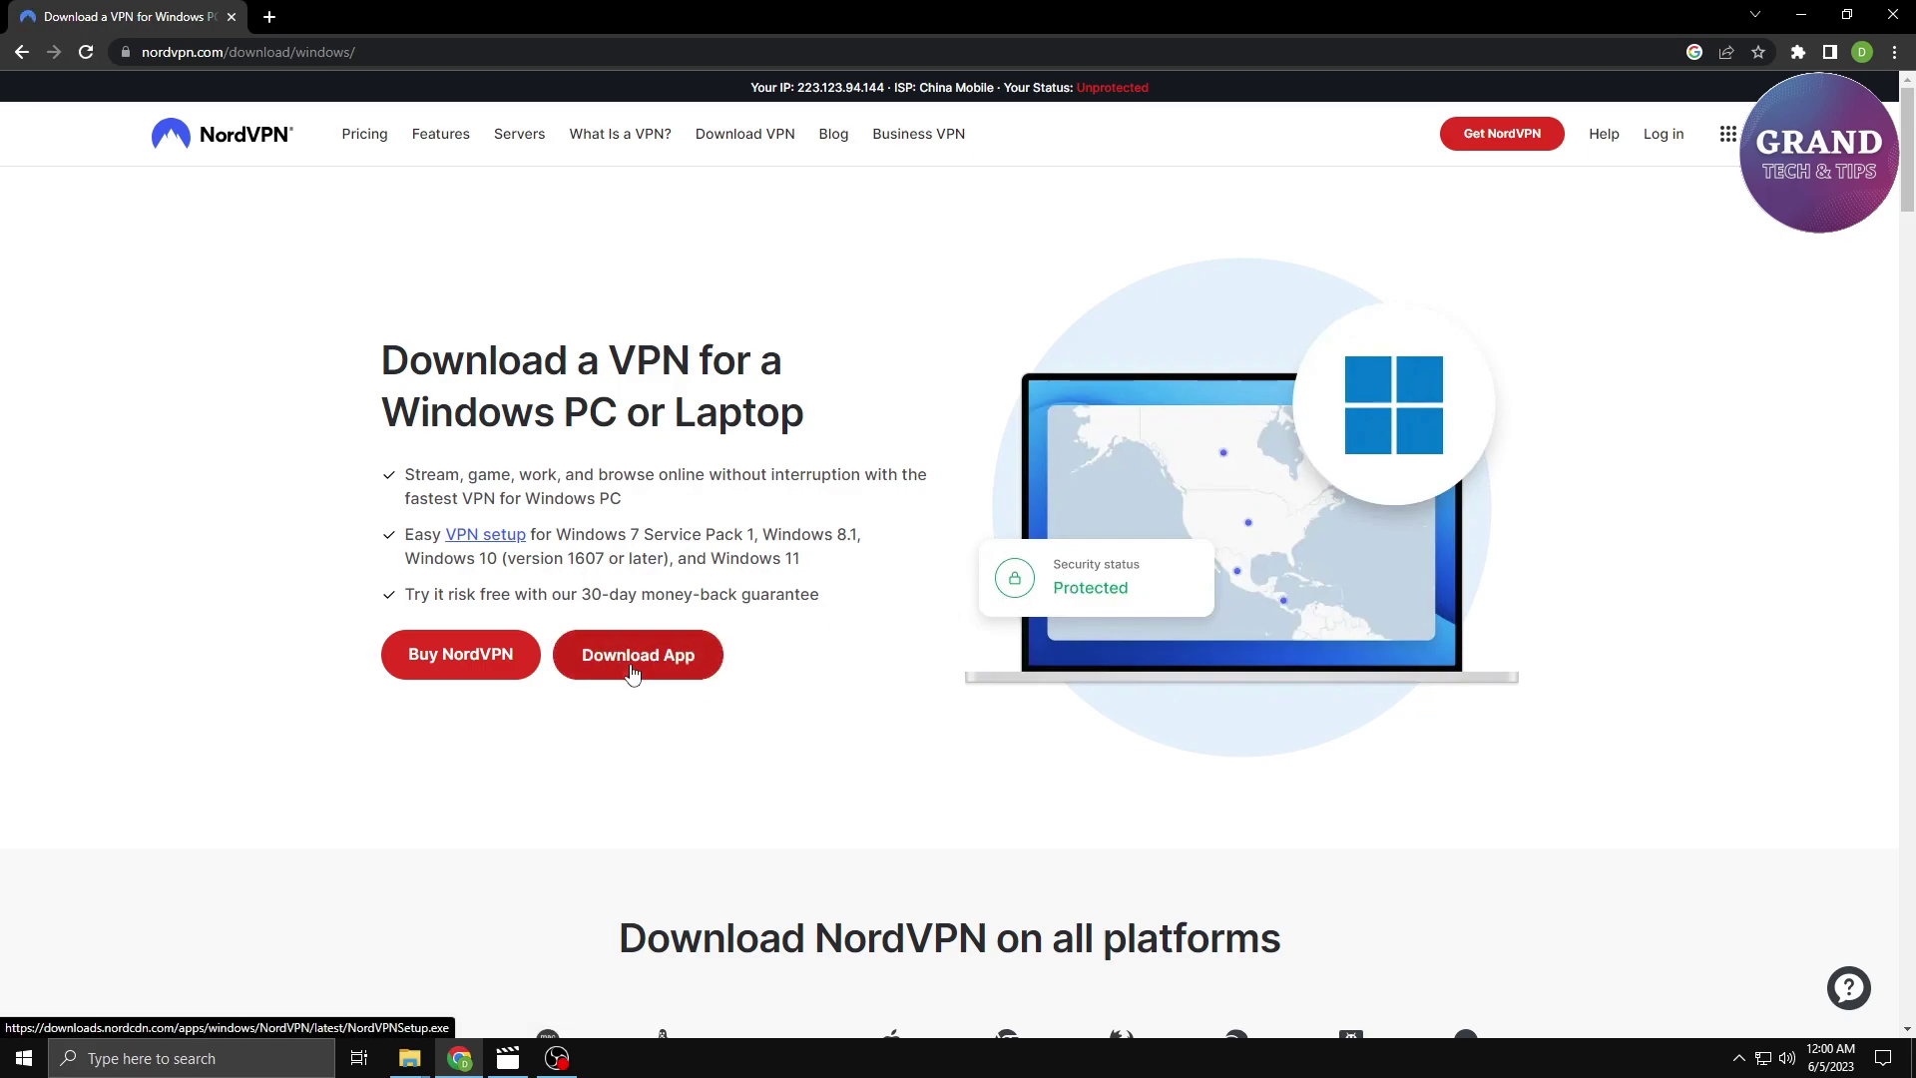
click(938, 615)
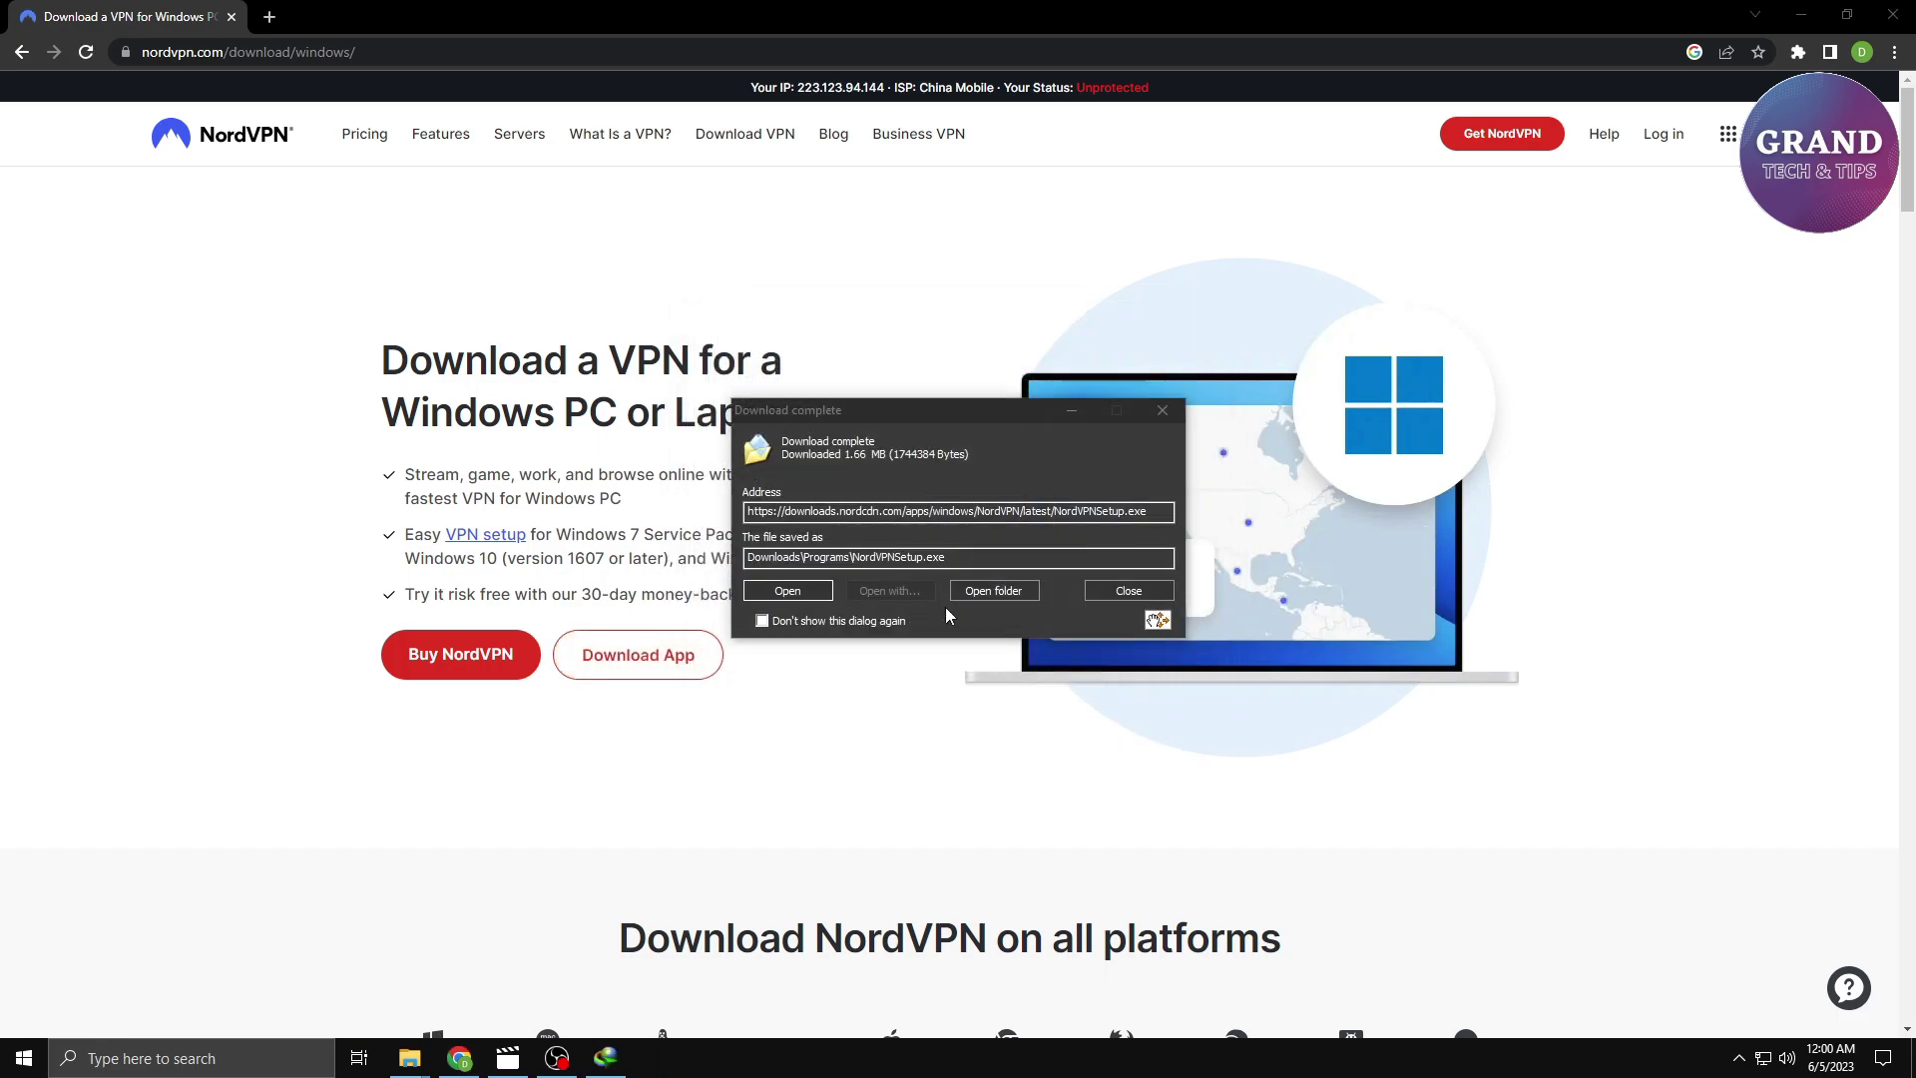
Step: Run NordVPNSetup from Downloads/Programs and install NordVPN 7.9.4.0 in the default directory
click(990, 591)
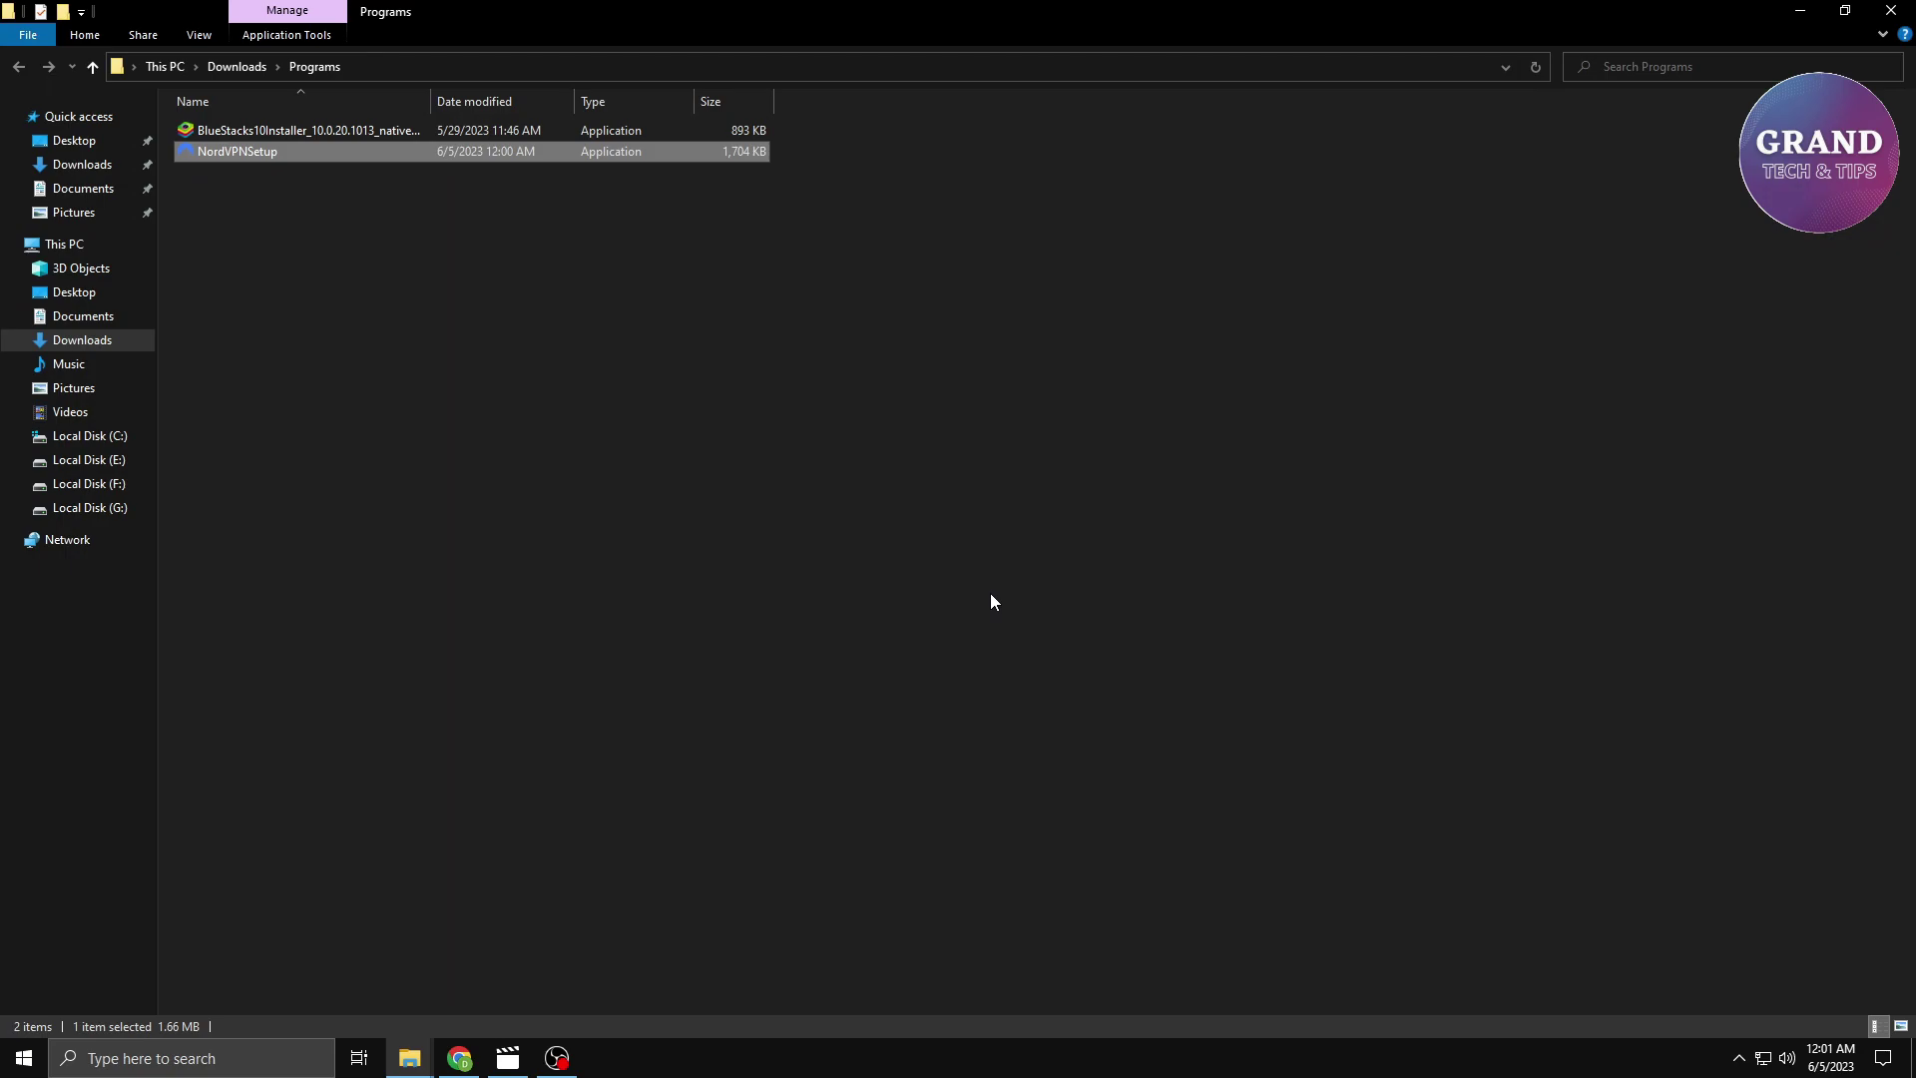
double_click(235, 151)
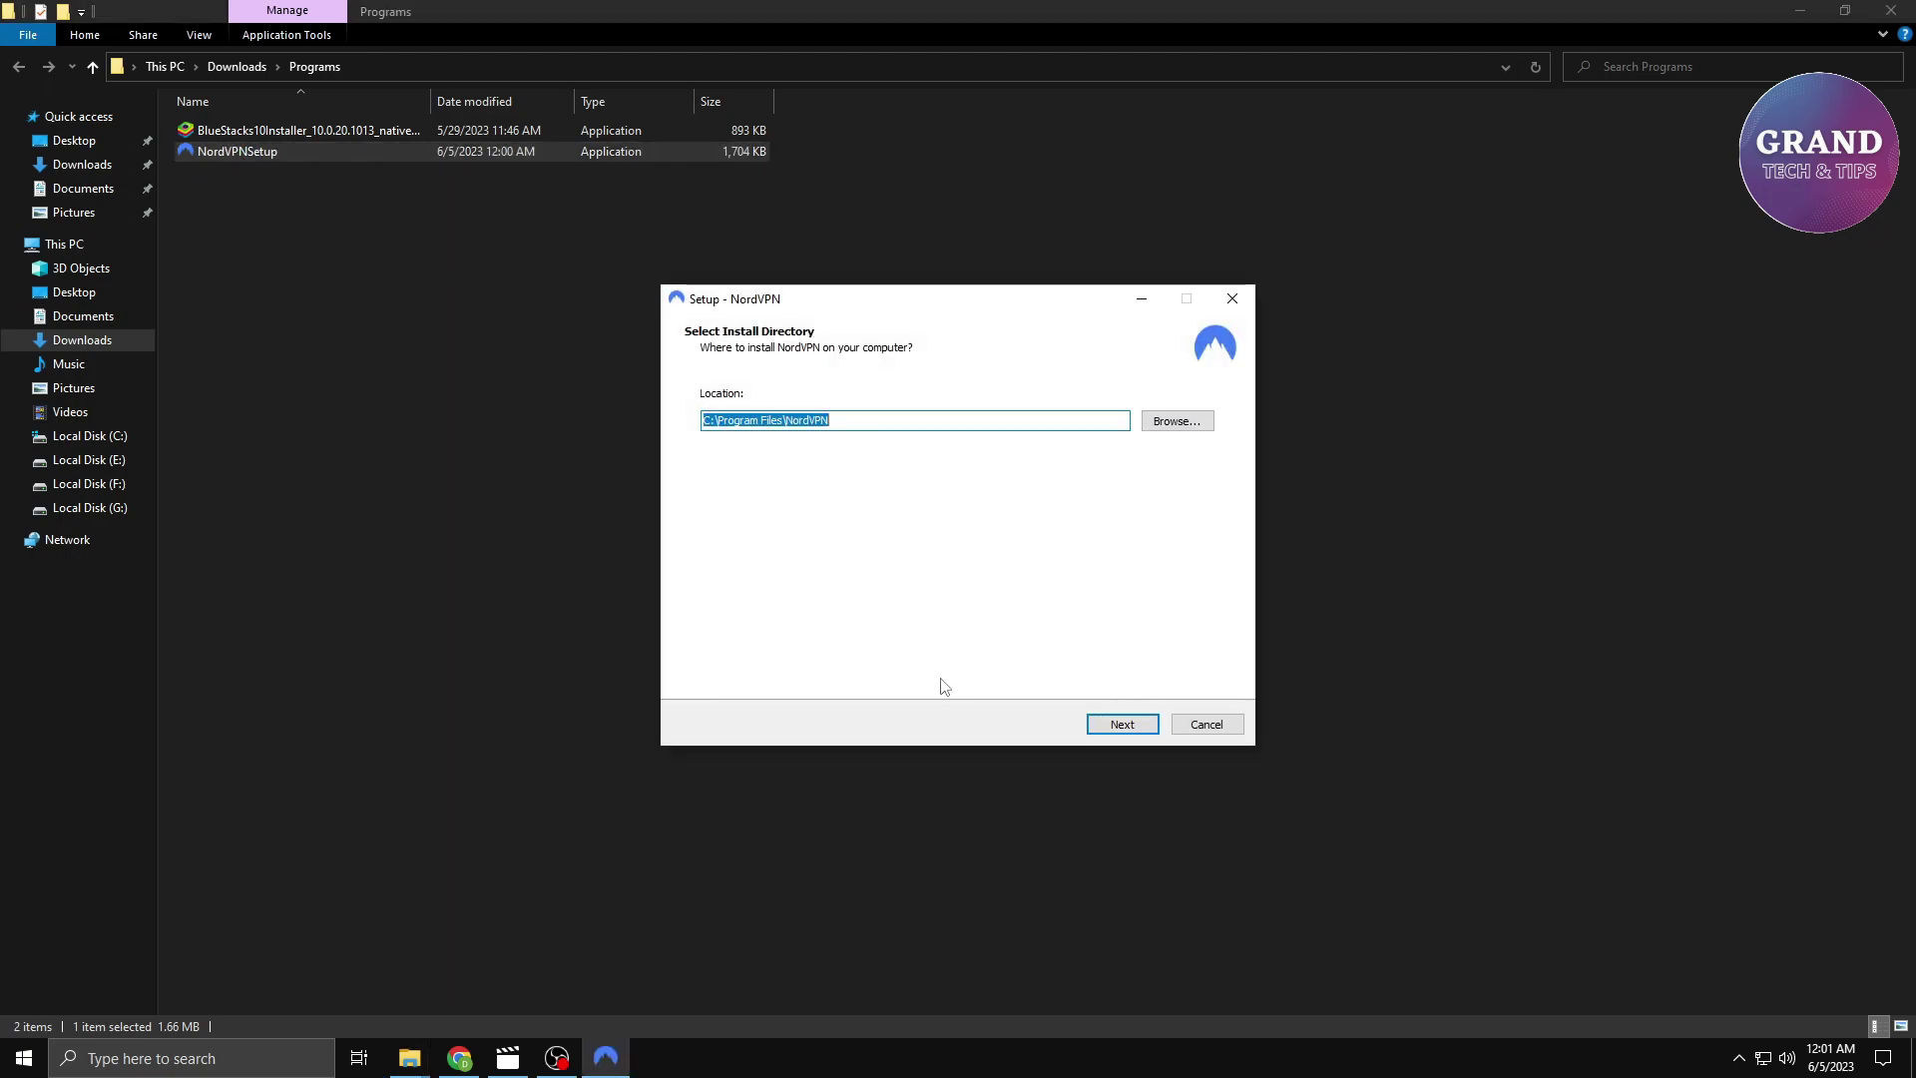
click(1122, 724)
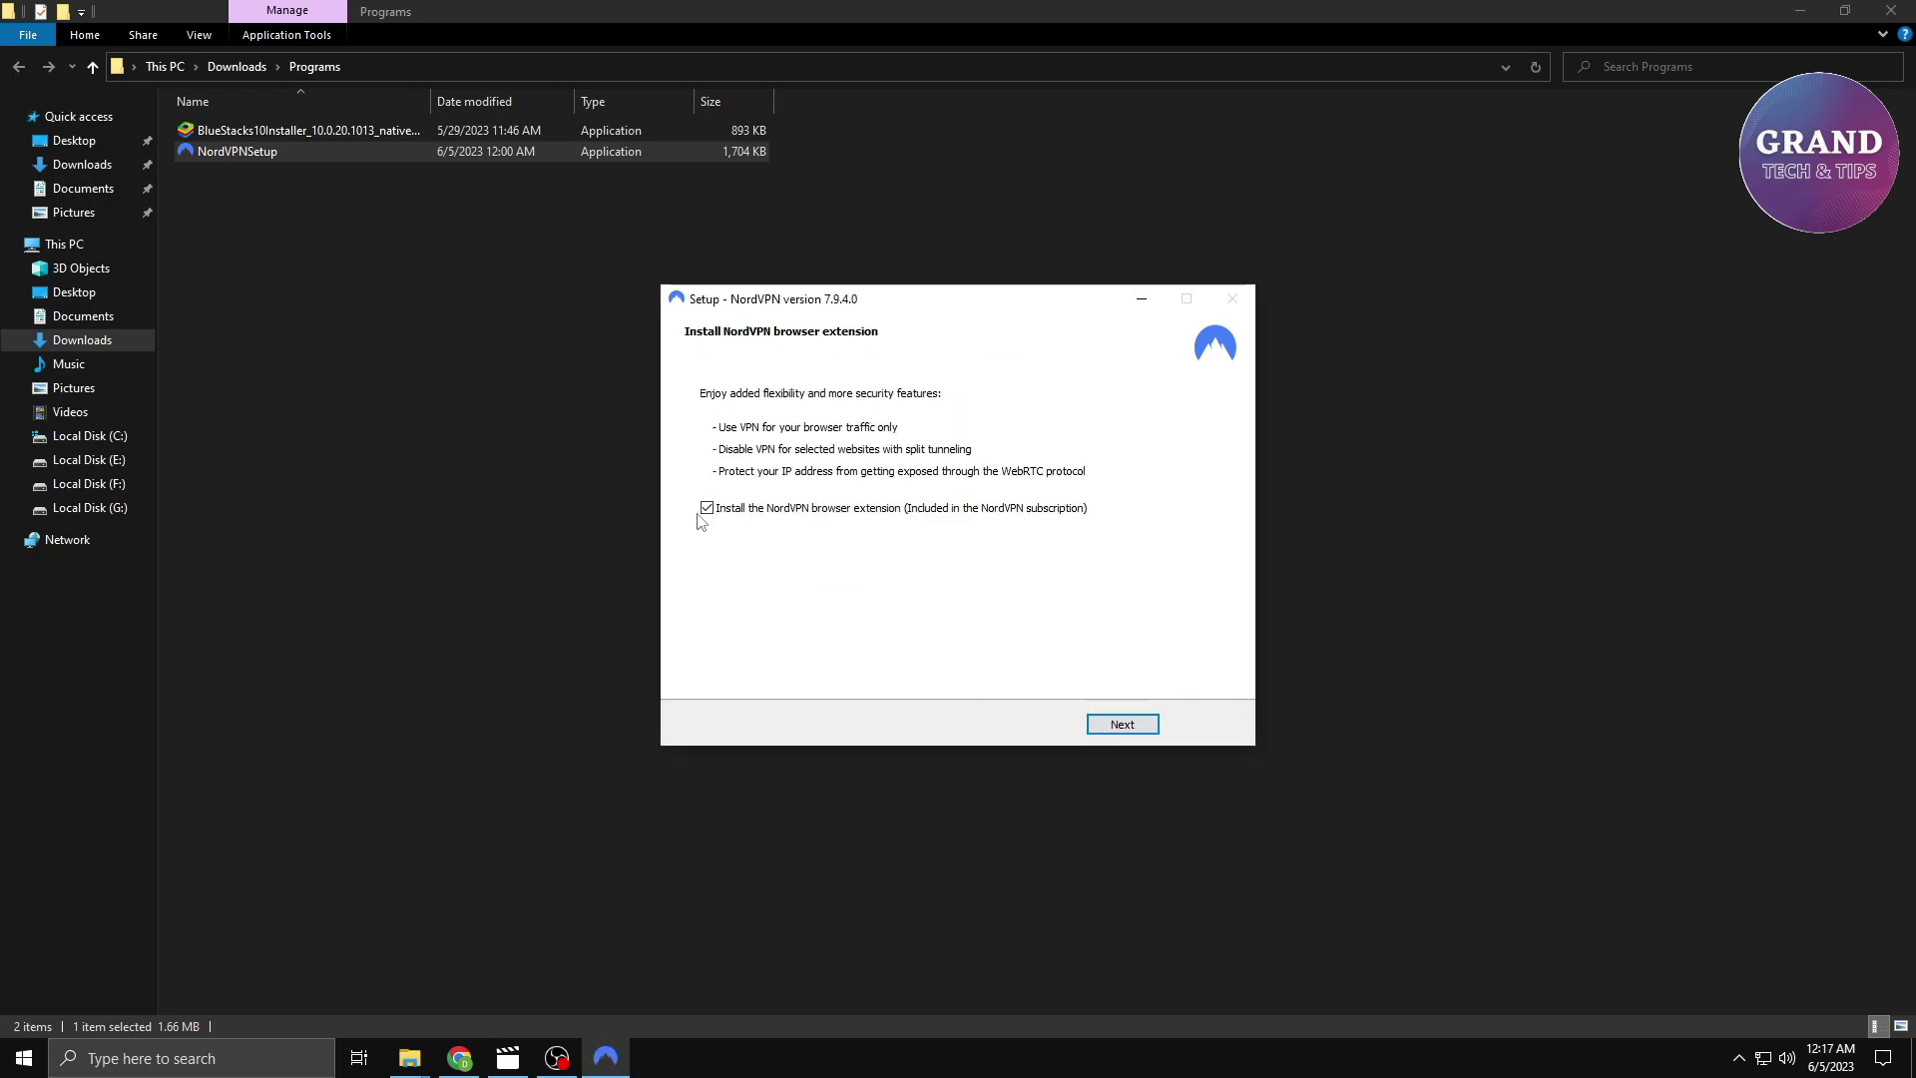
click(1122, 724)
click(1124, 723)
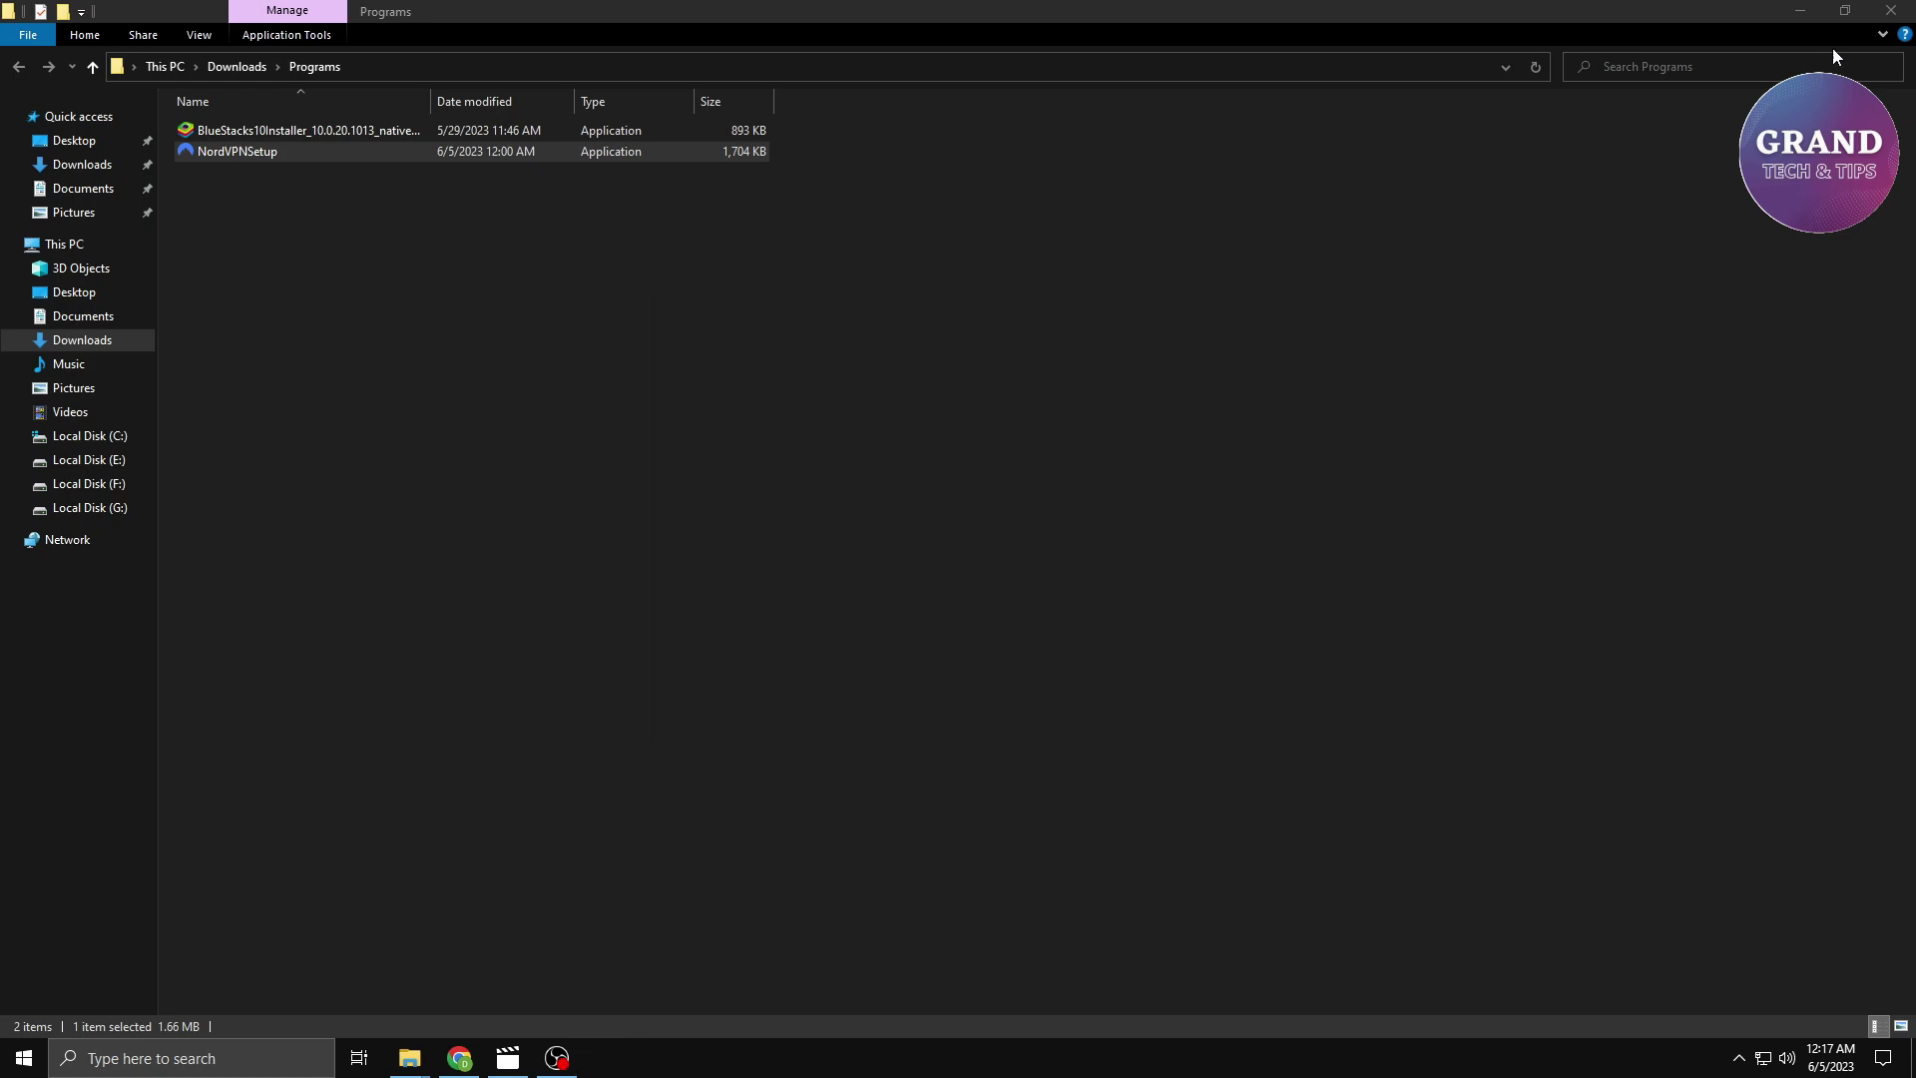
Step: Launch NordVPN from the desktop, start its background processes and choose Log in
click(1891, 12)
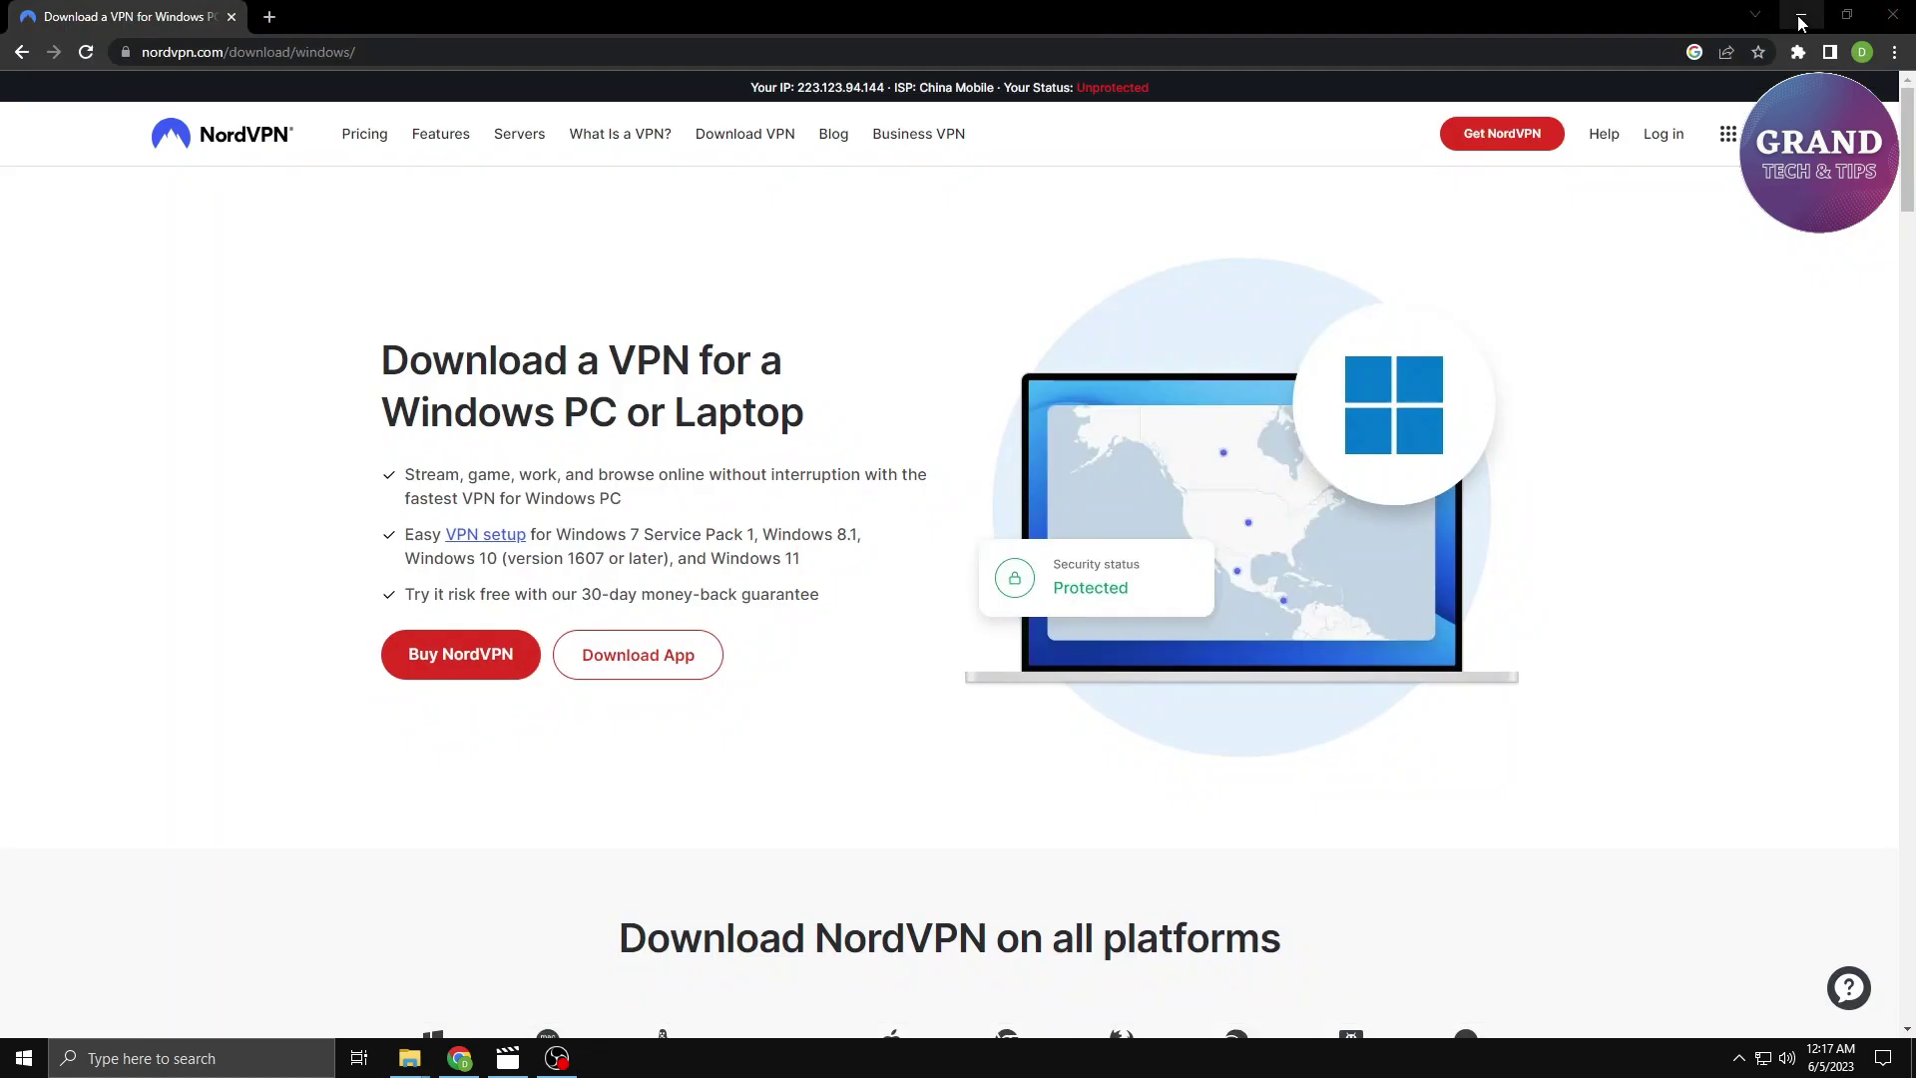
click(1802, 18)
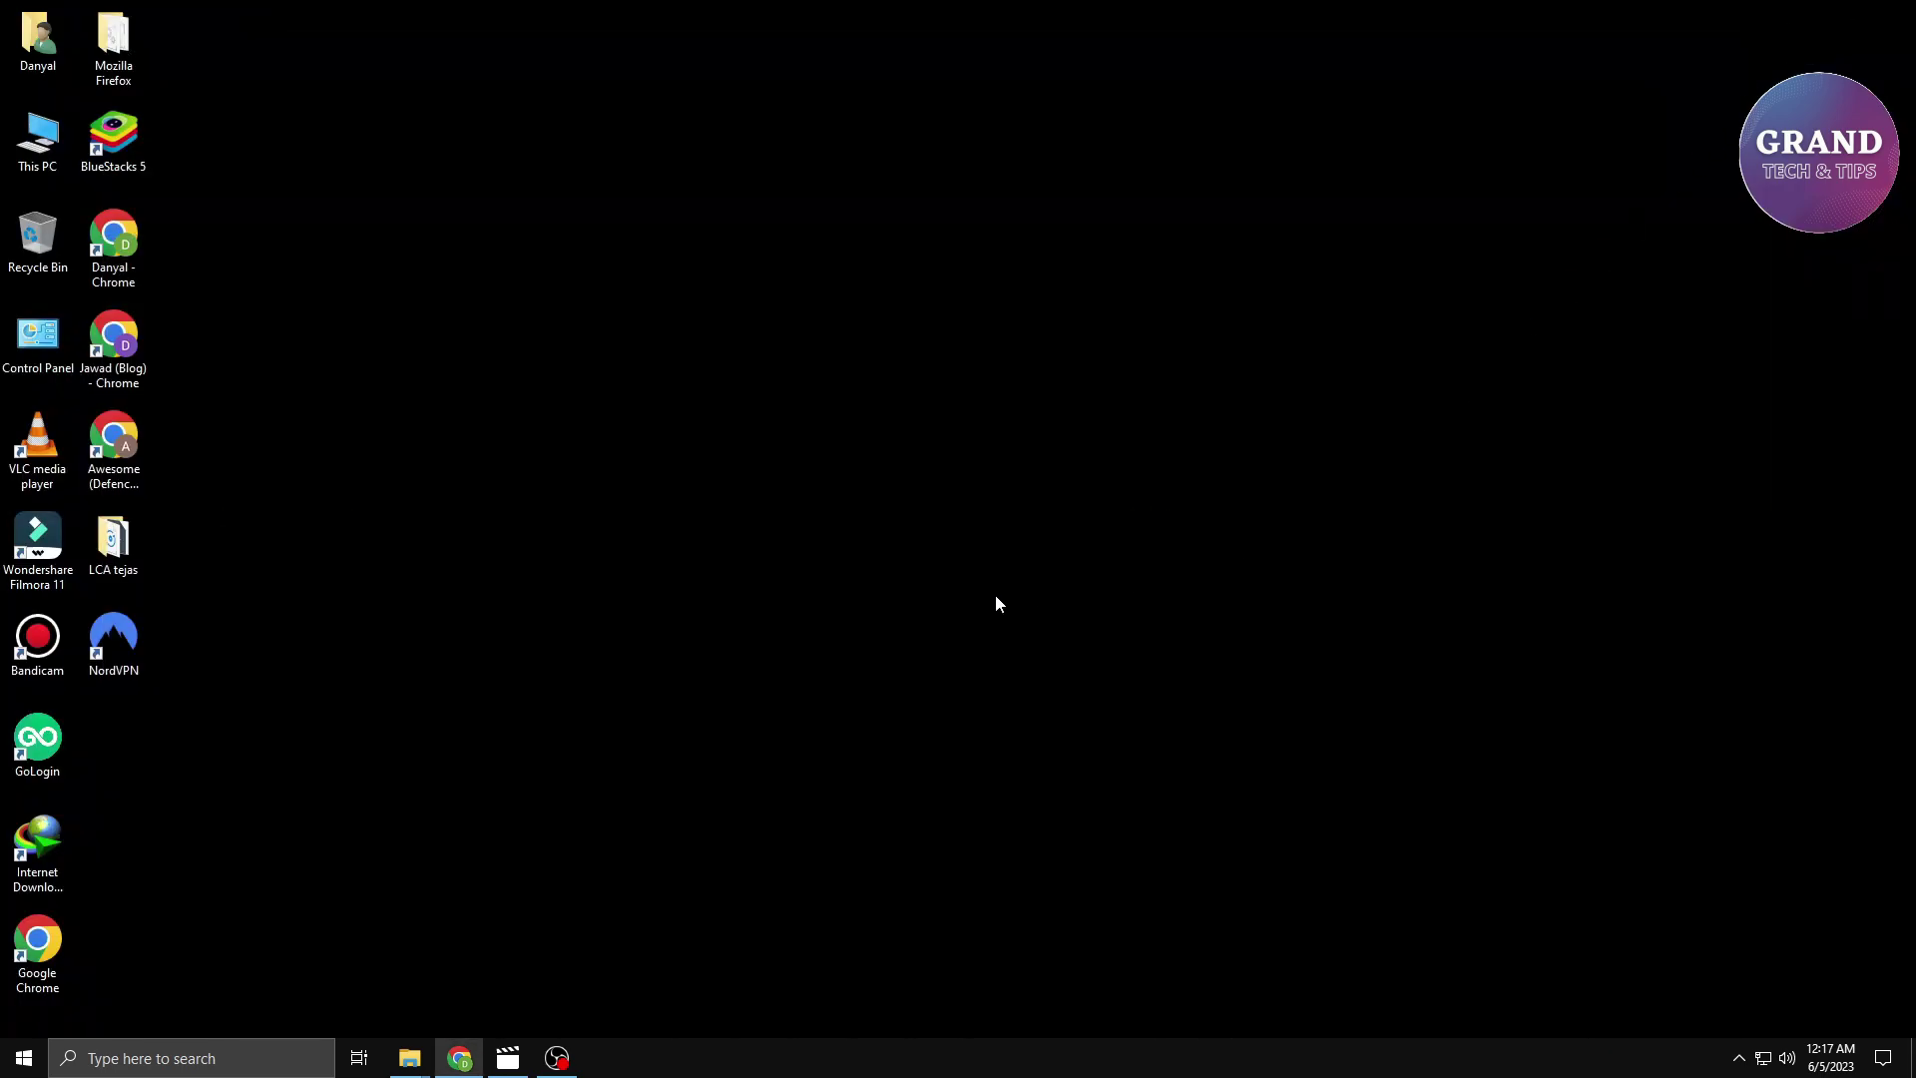
double_click(133, 649)
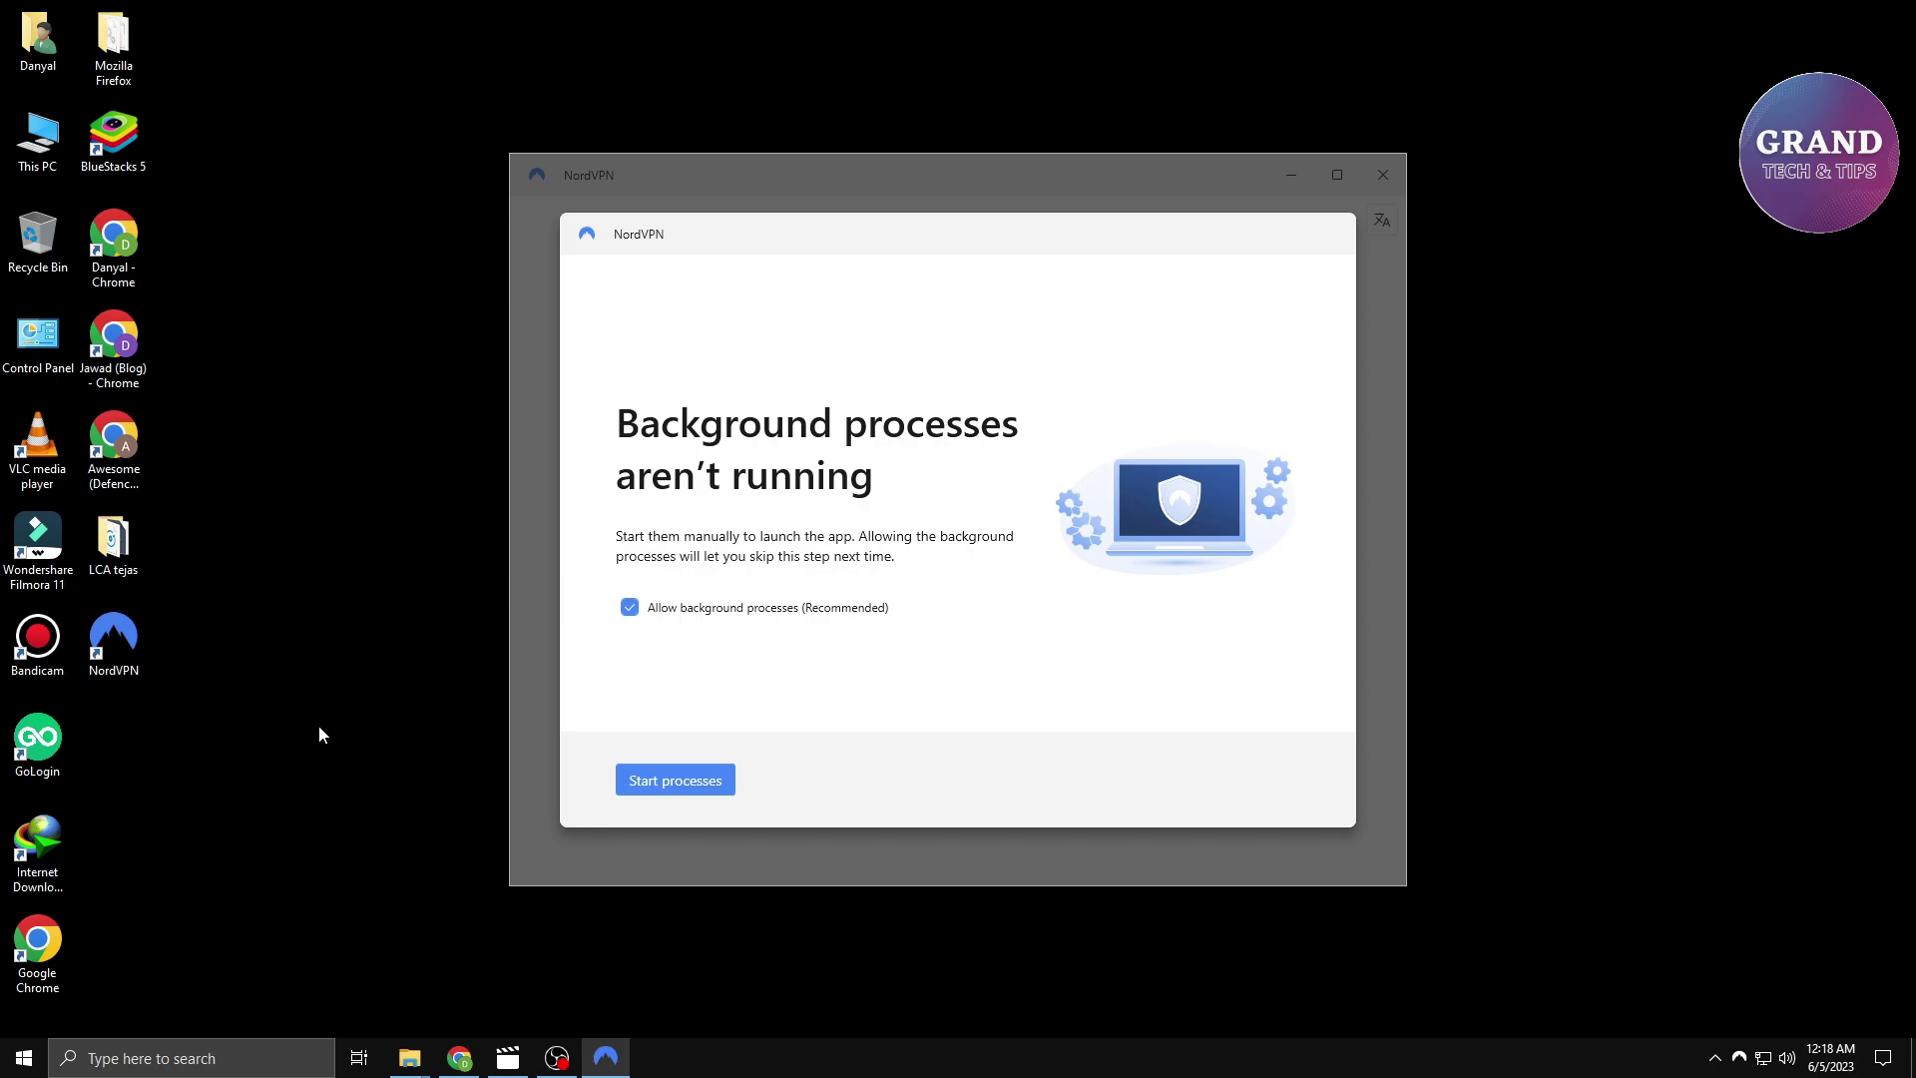
click(624, 789)
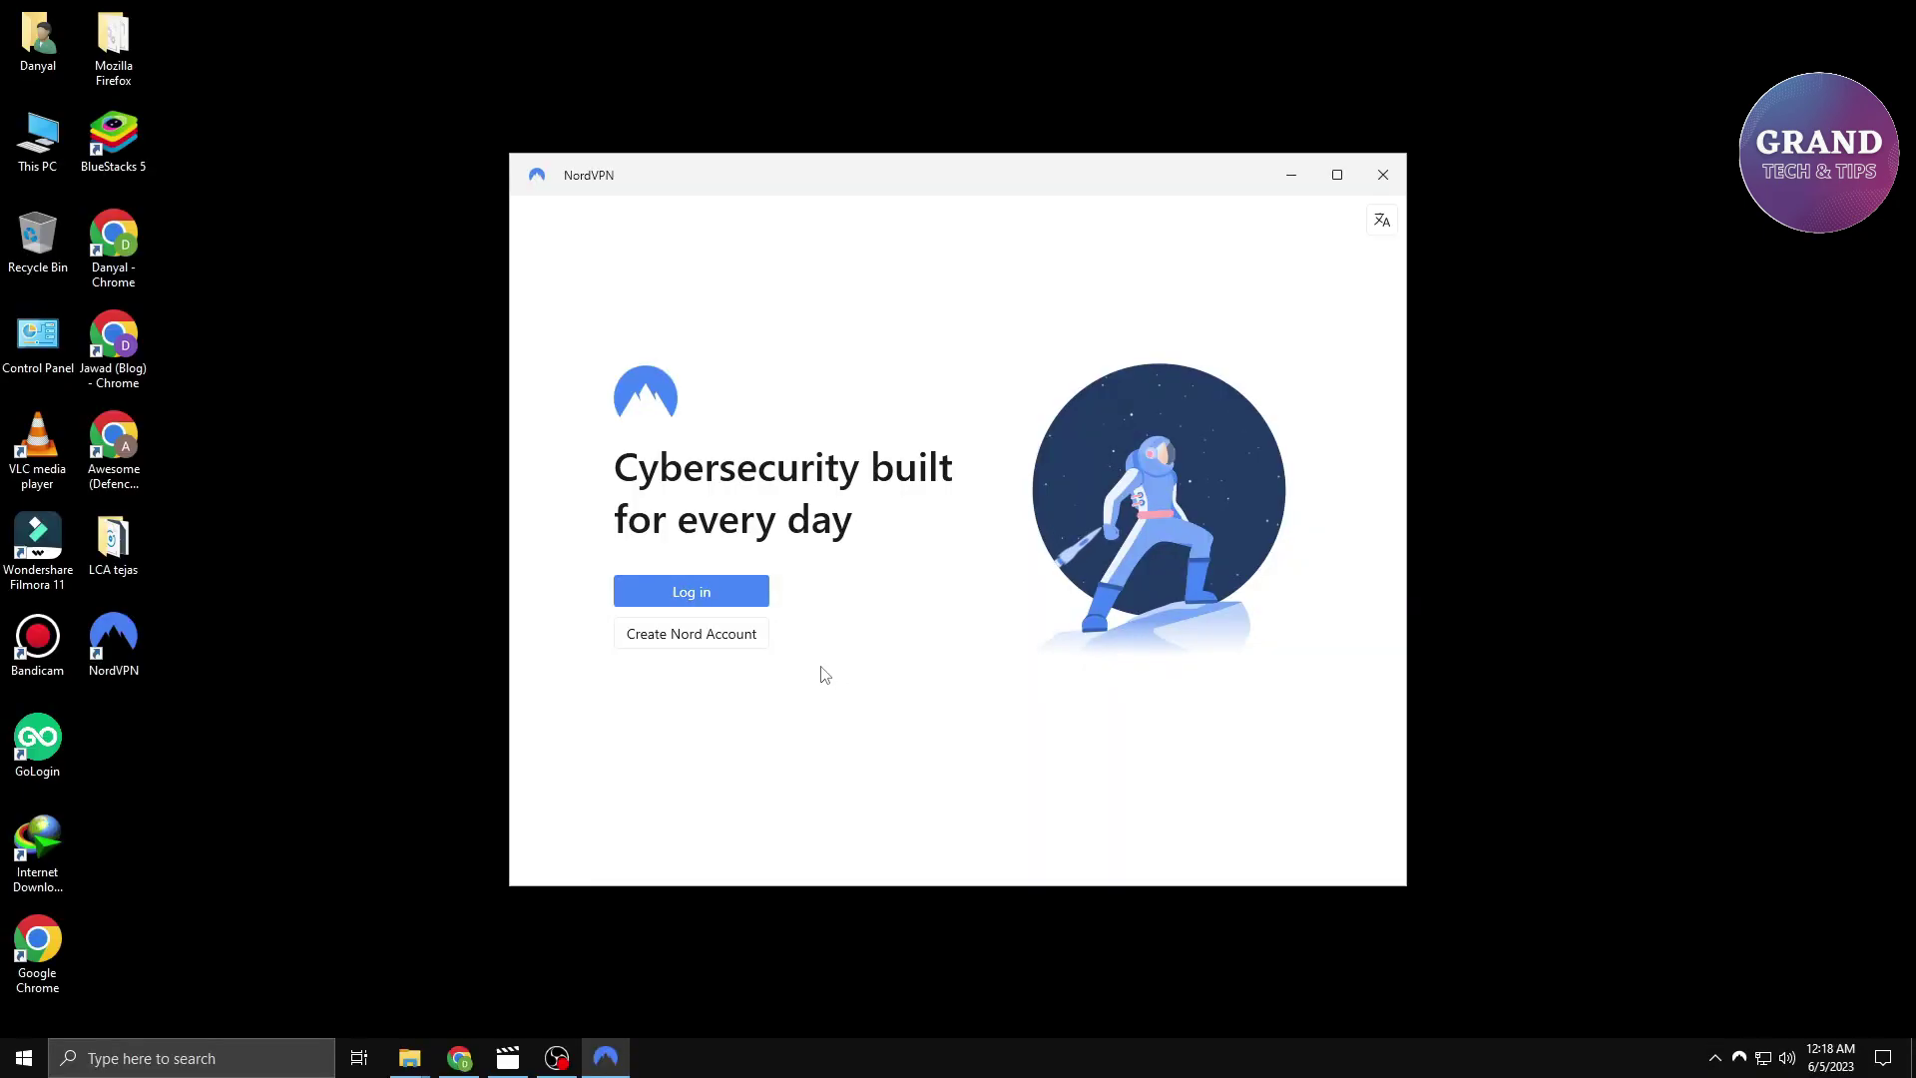
click(696, 600)
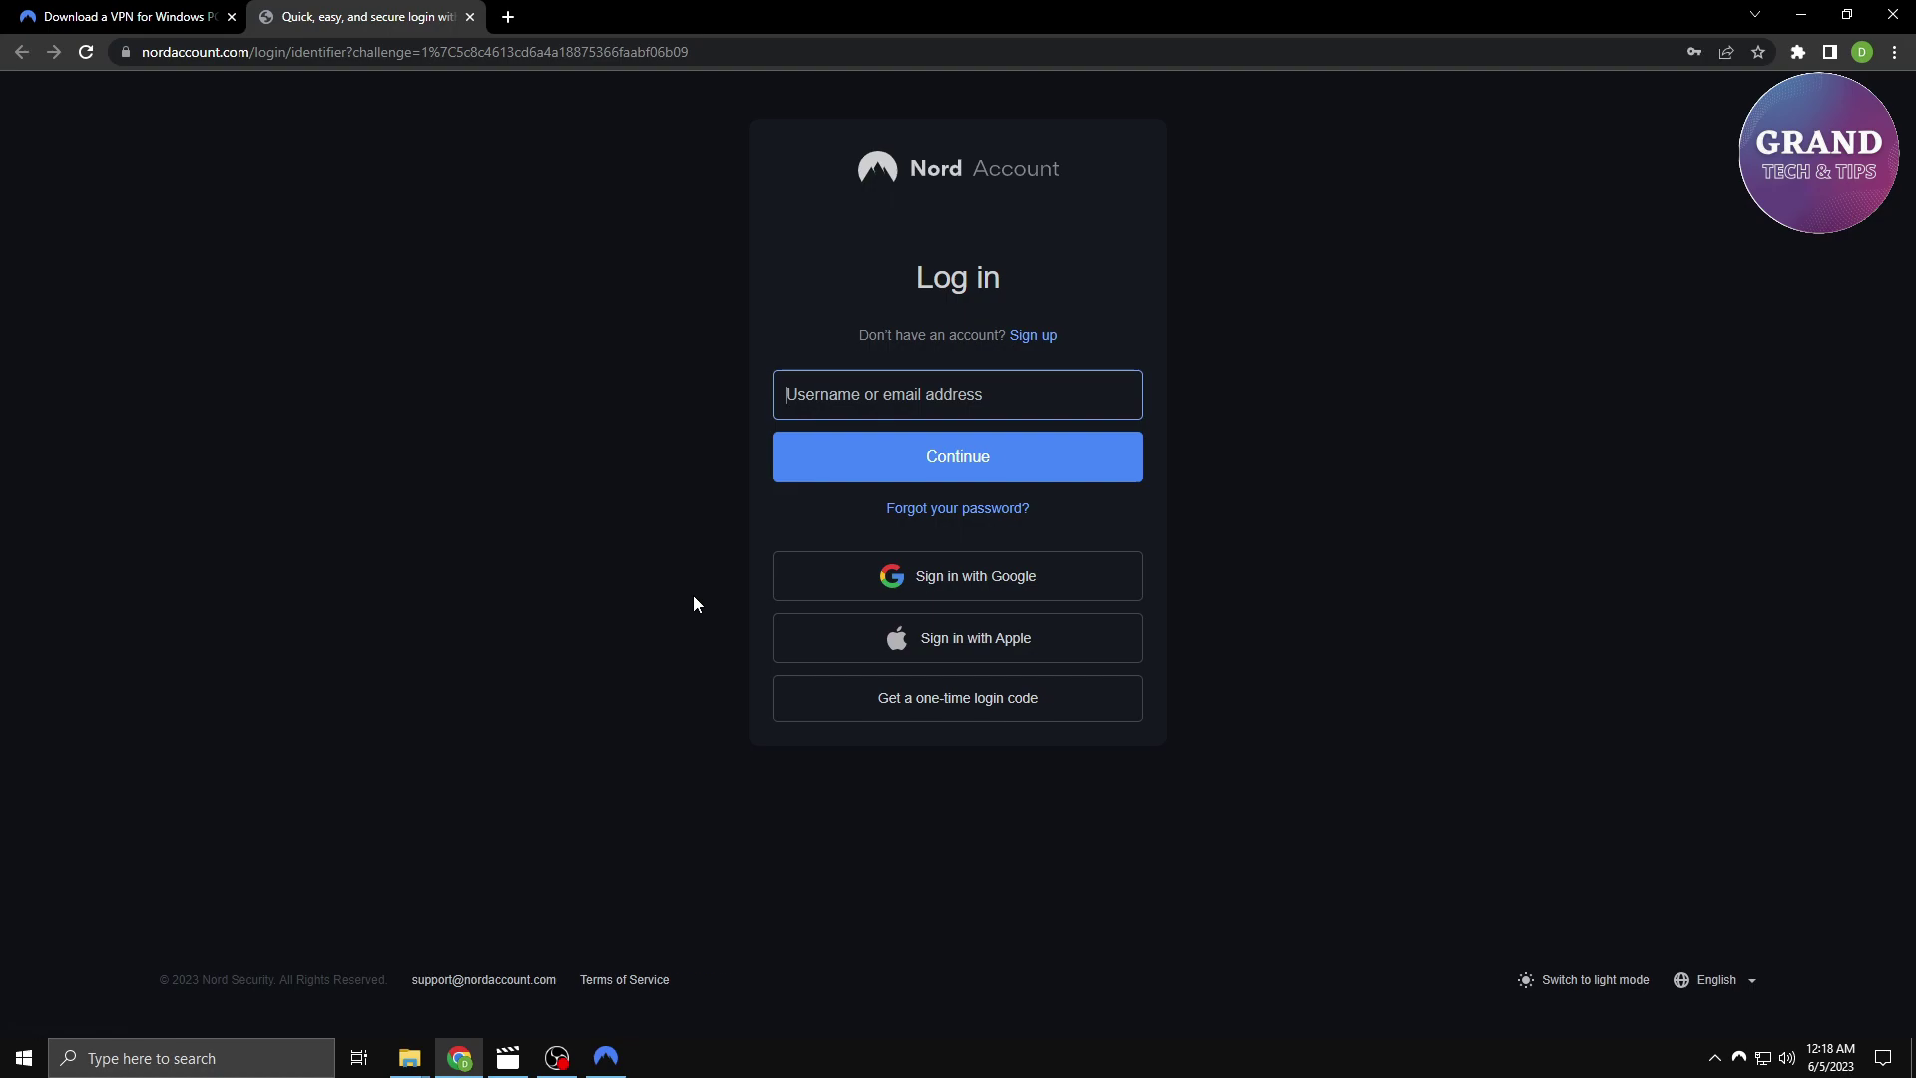
Step: Log in to Nord Account with the account e-mail and password, then open the NordVPN app
click(932, 460)
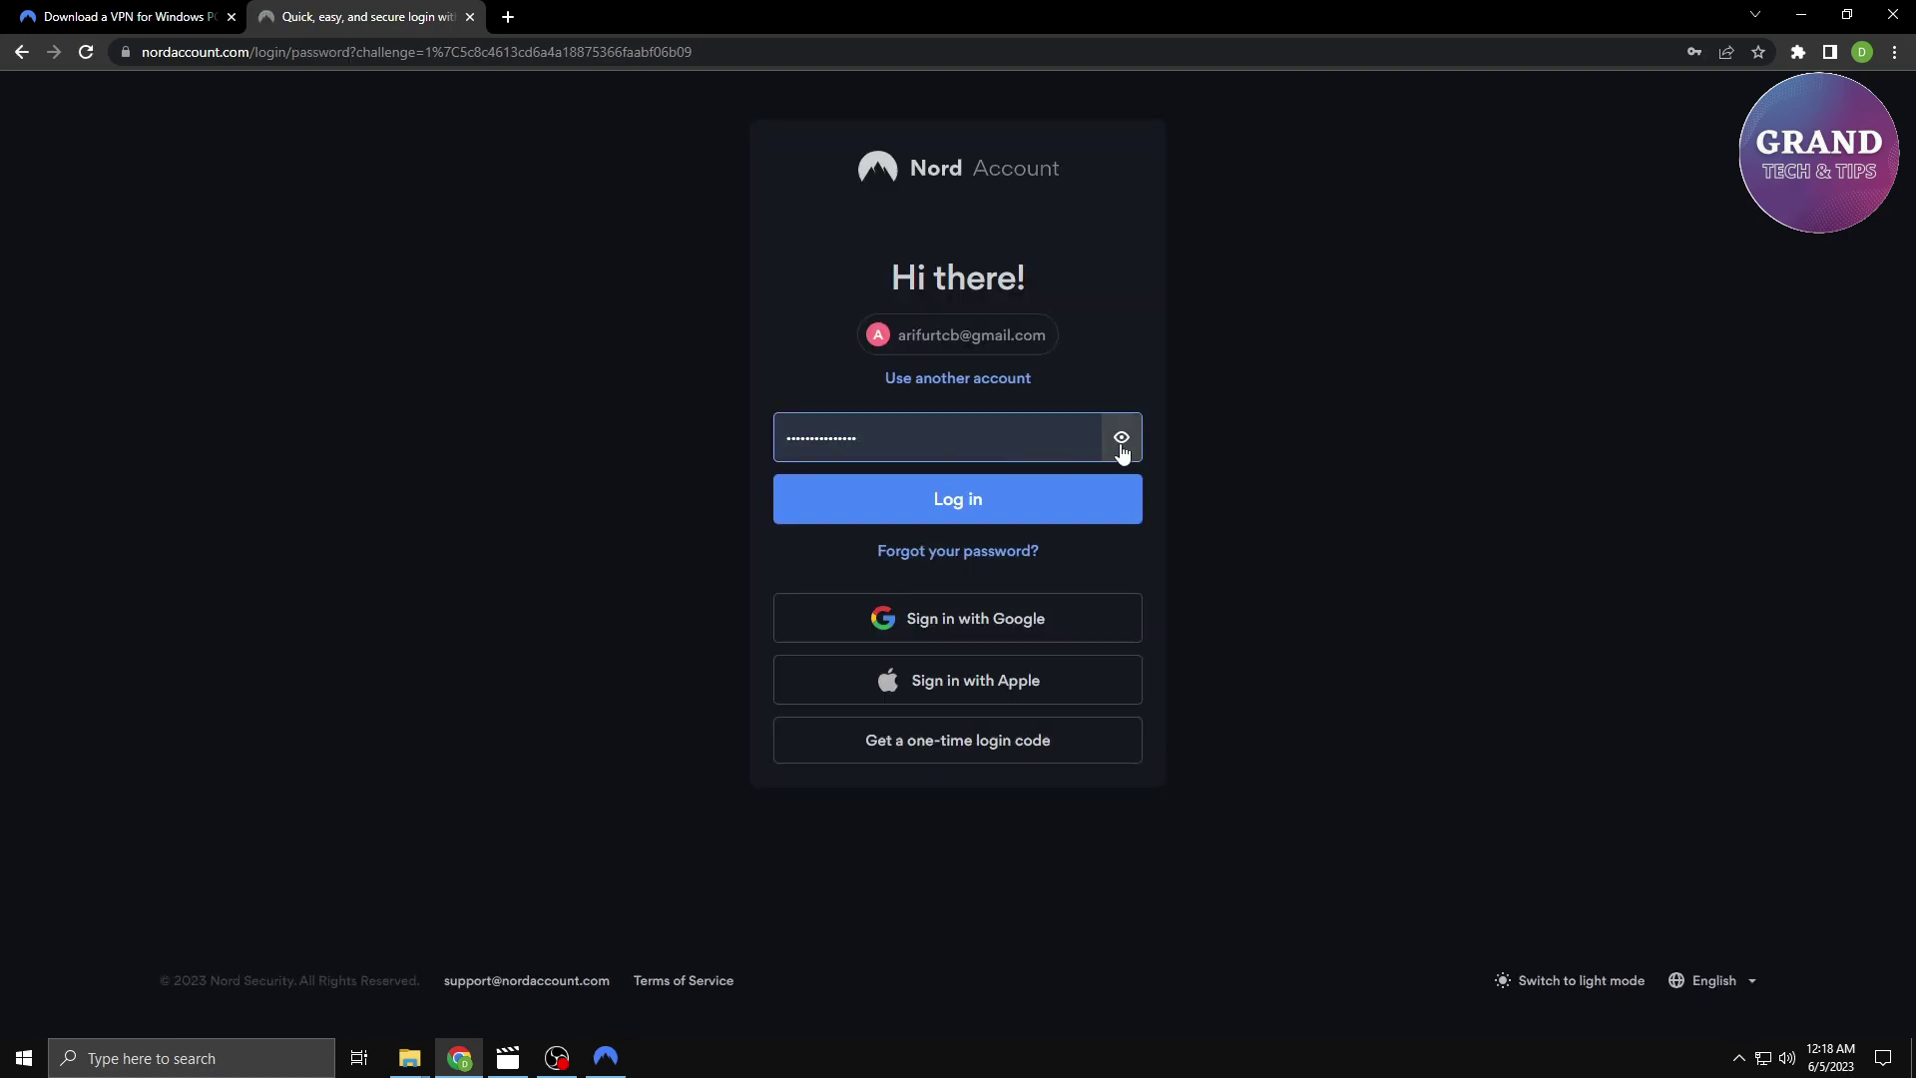
click(1120, 445)
click(1001, 503)
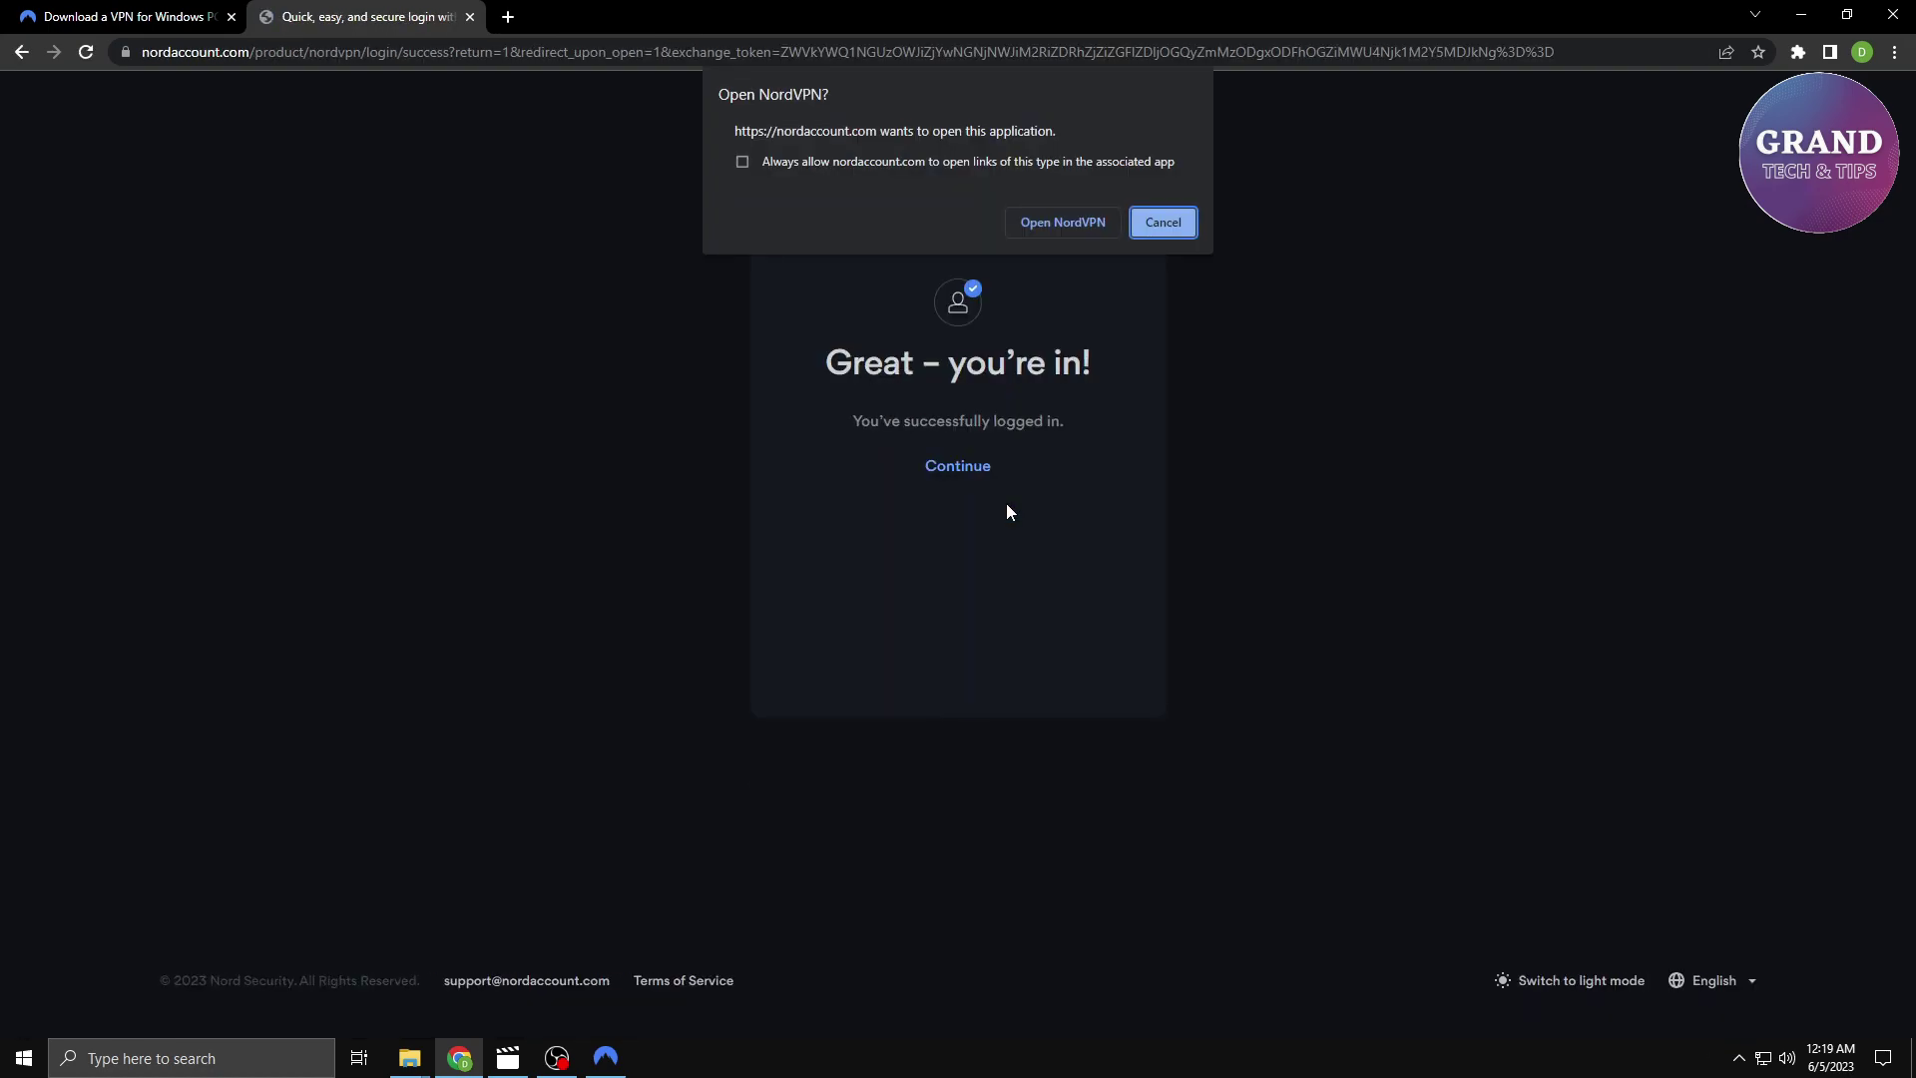
click(1056, 221)
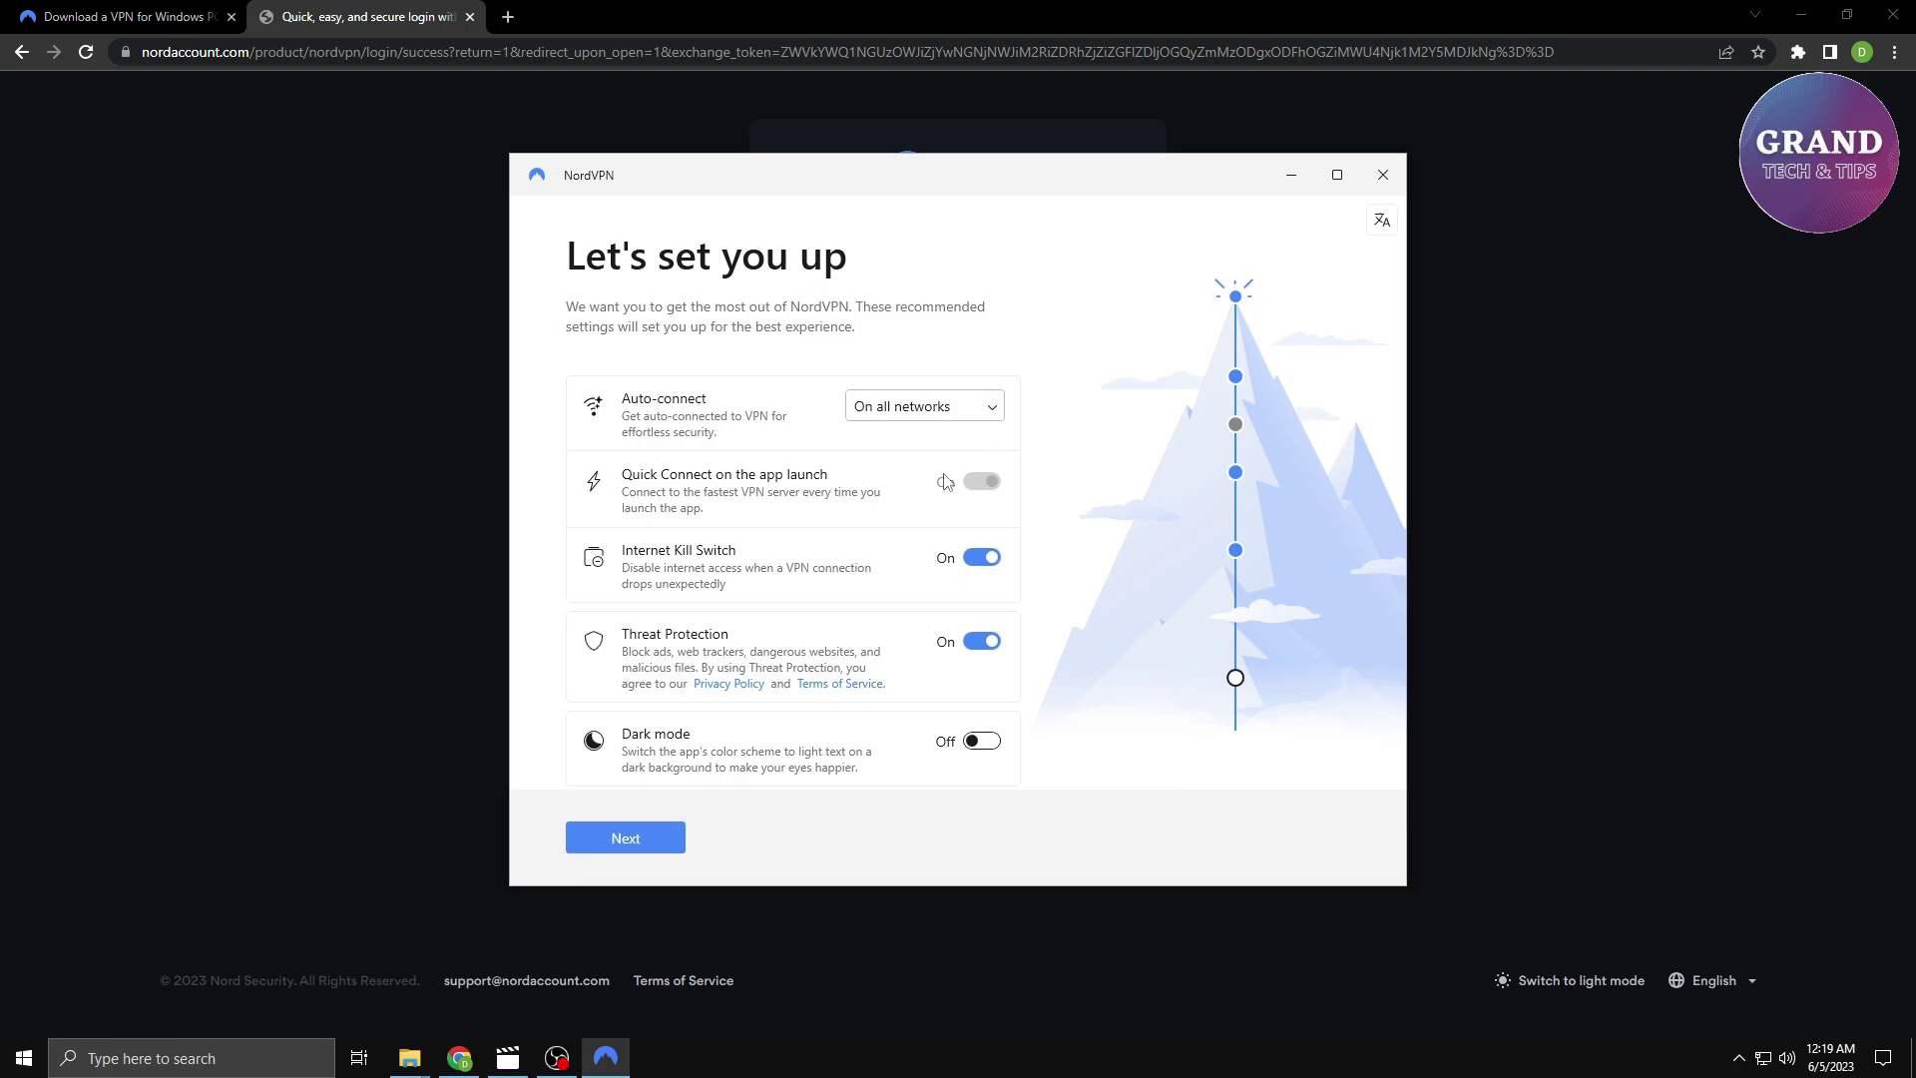
Step: Turn Dark mode on, finish setup skipping the security offer, and auto-connect to Israel #66
click(979, 747)
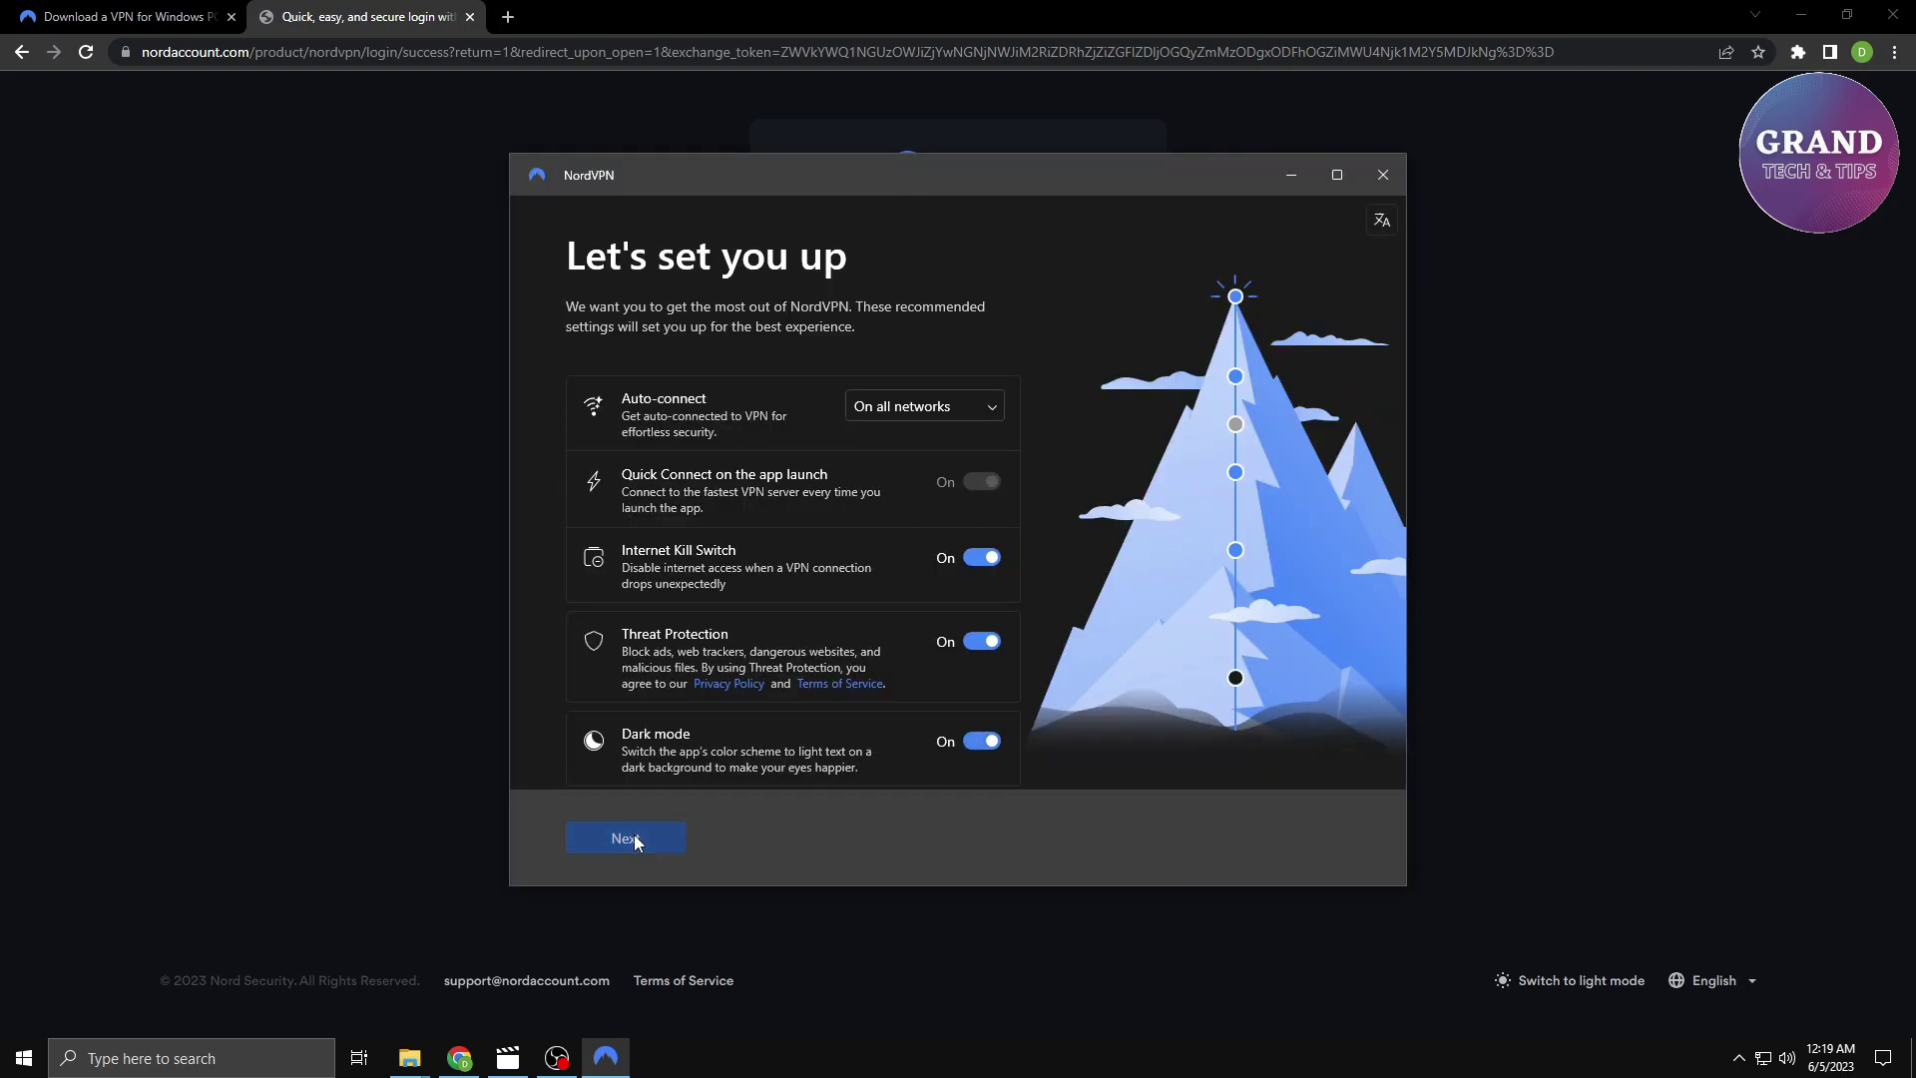
click(633, 834)
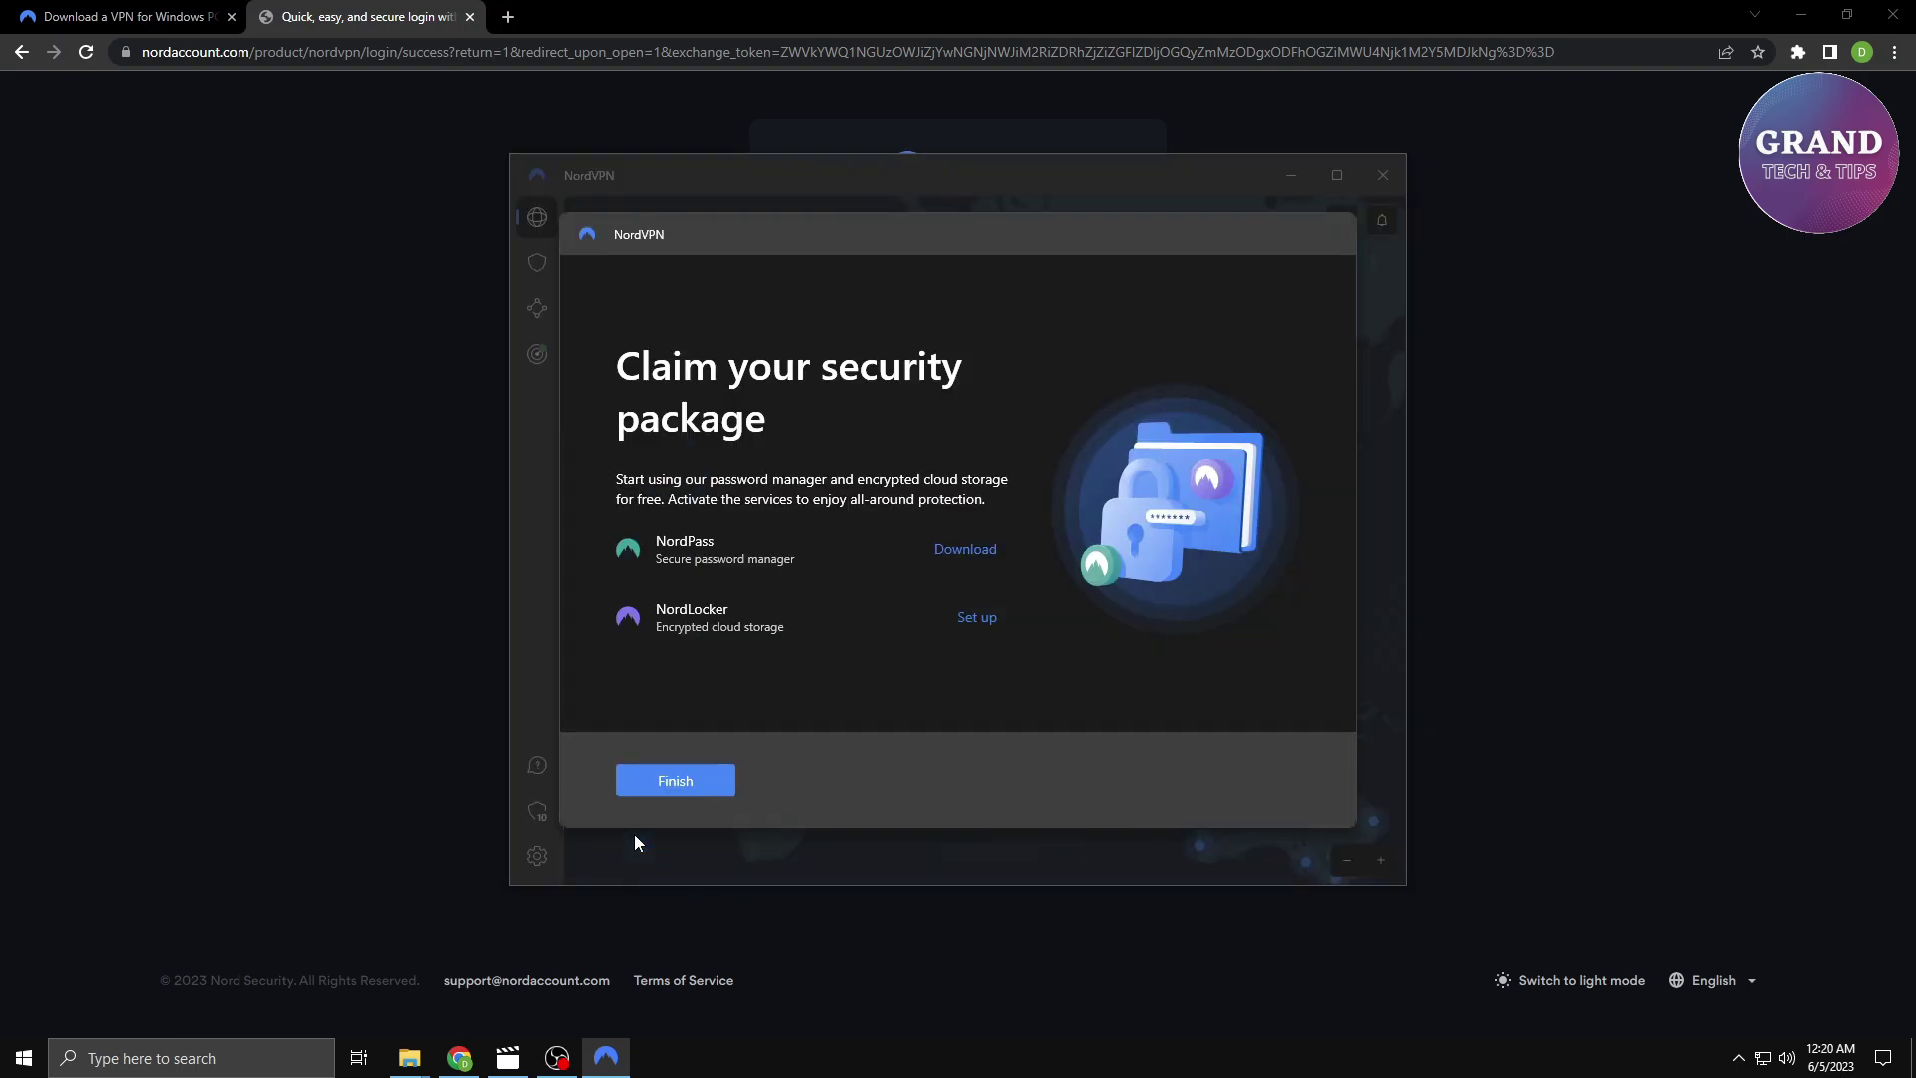
click(666, 780)
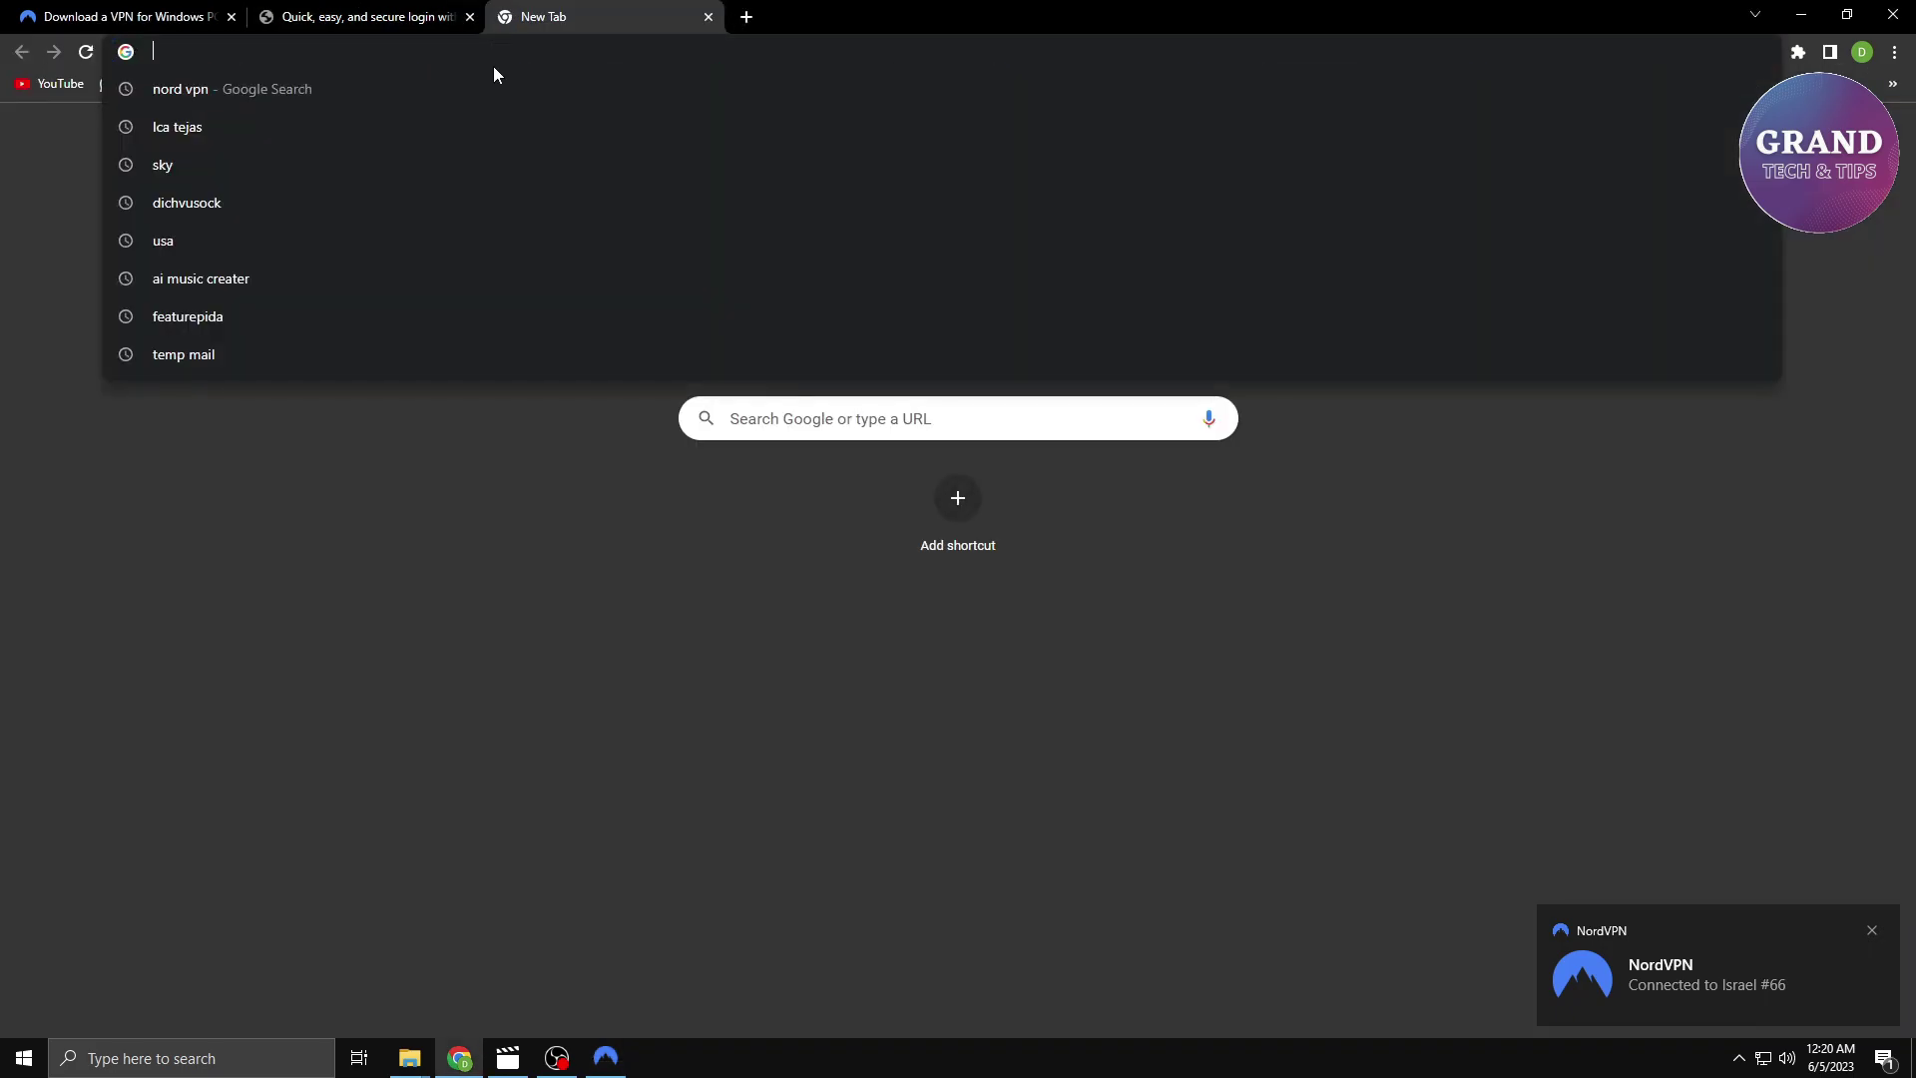
Step: Load whoer.net, which shows IP 31.187.78.108 in Tel Aviv with a 90% disguise score
text(whoer)
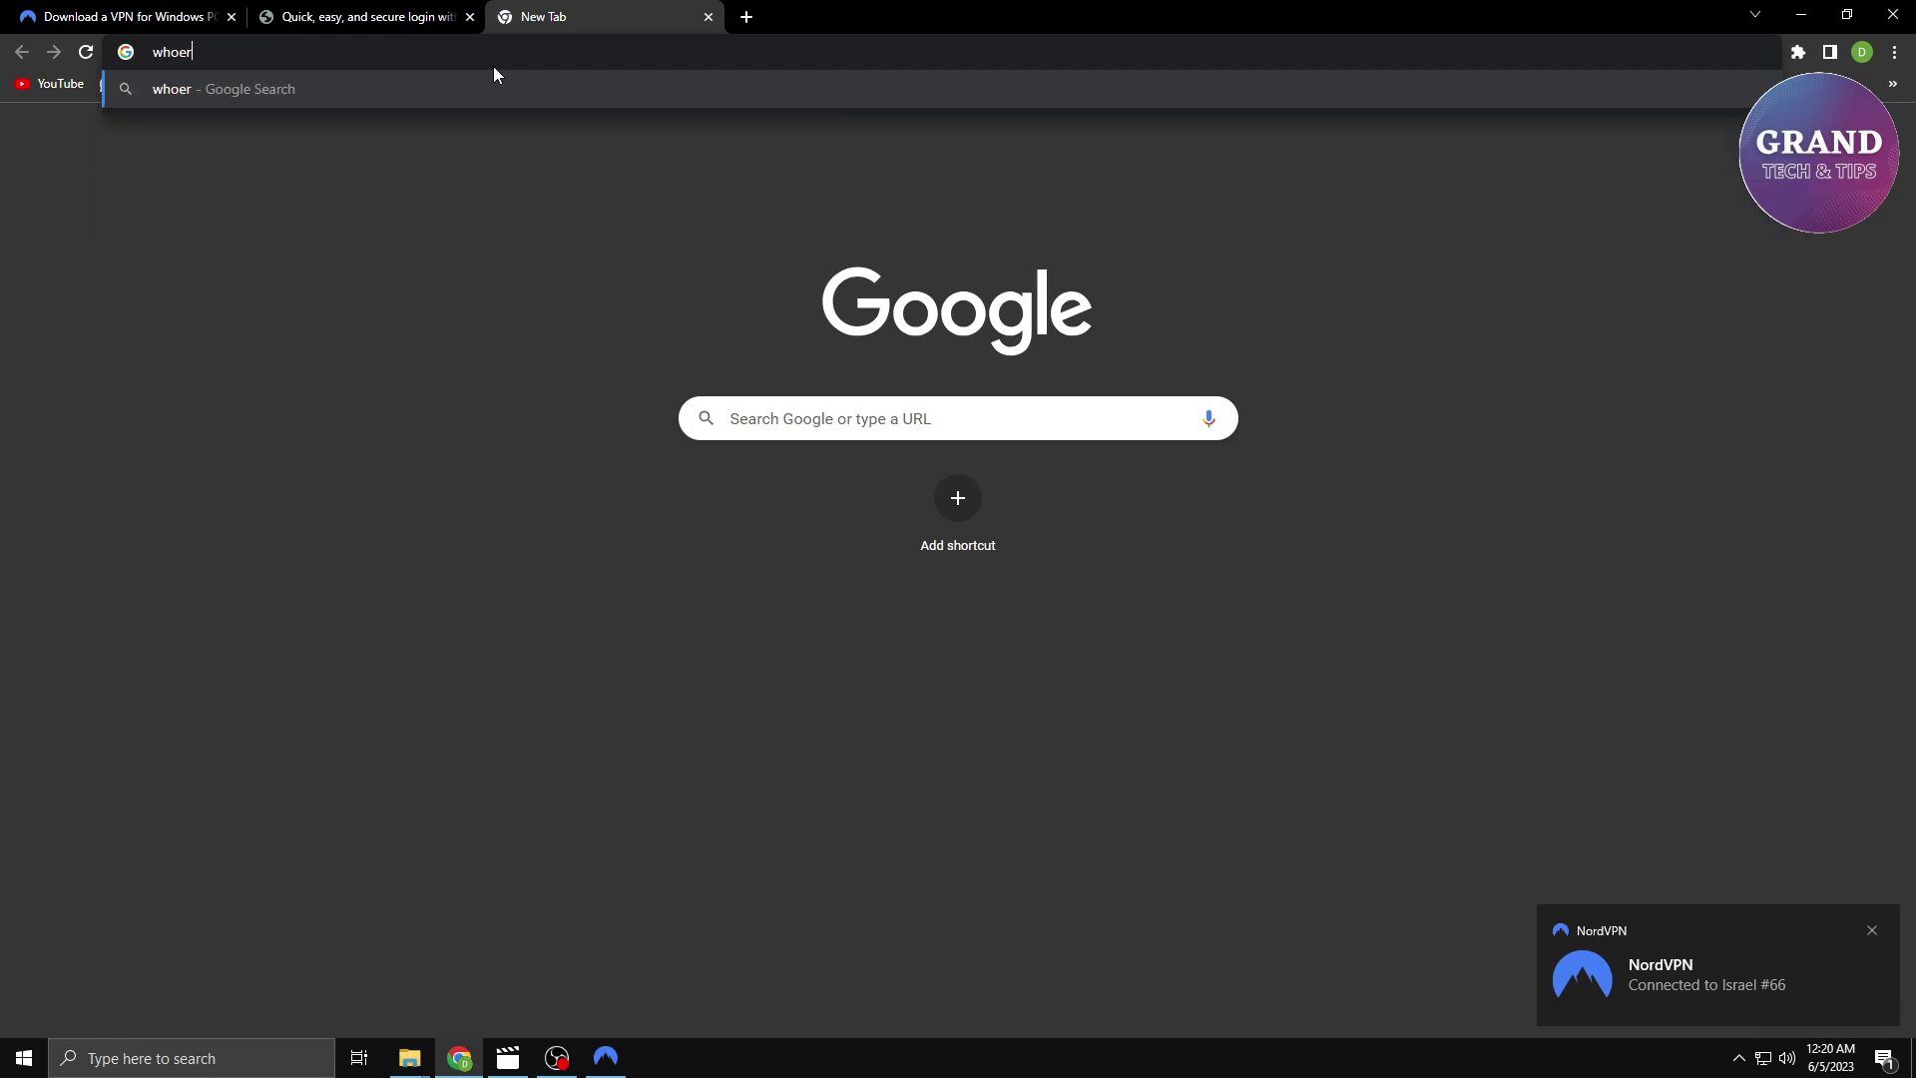
text(.net)
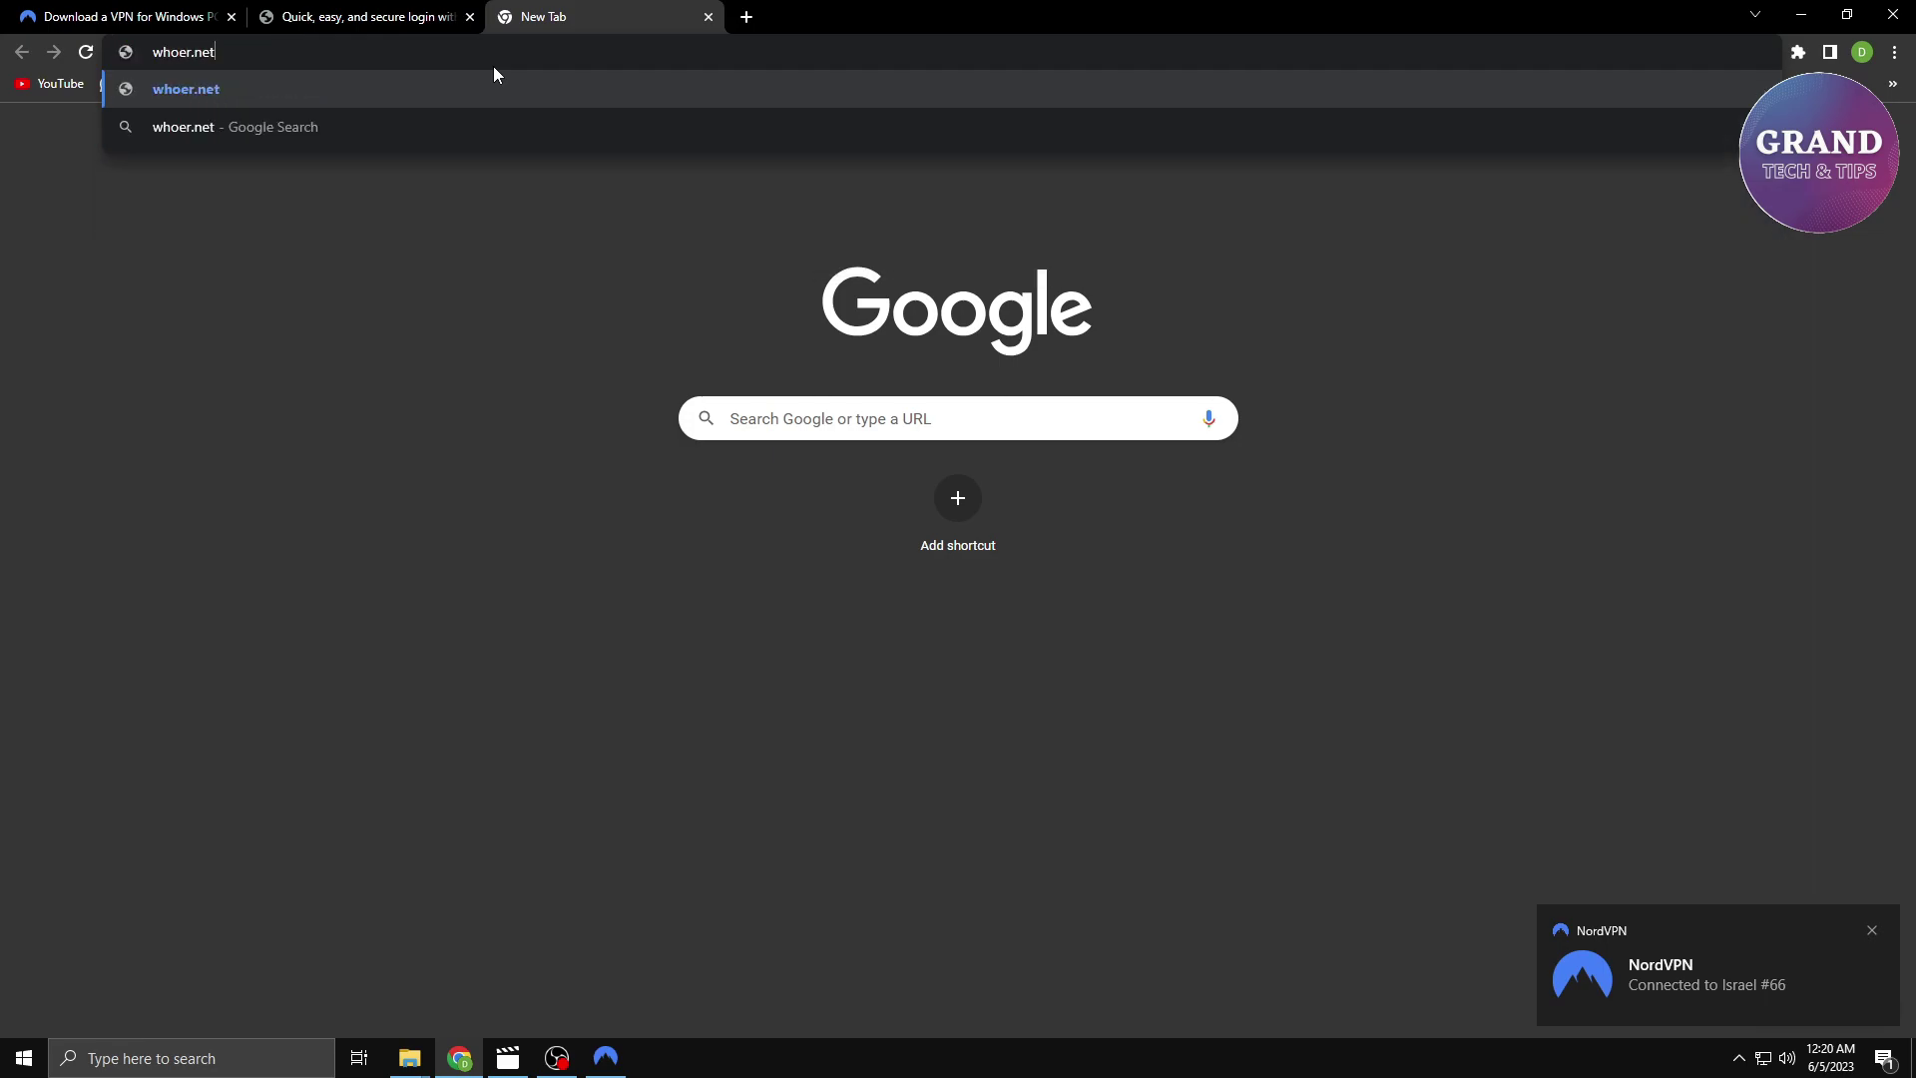
key(Return)
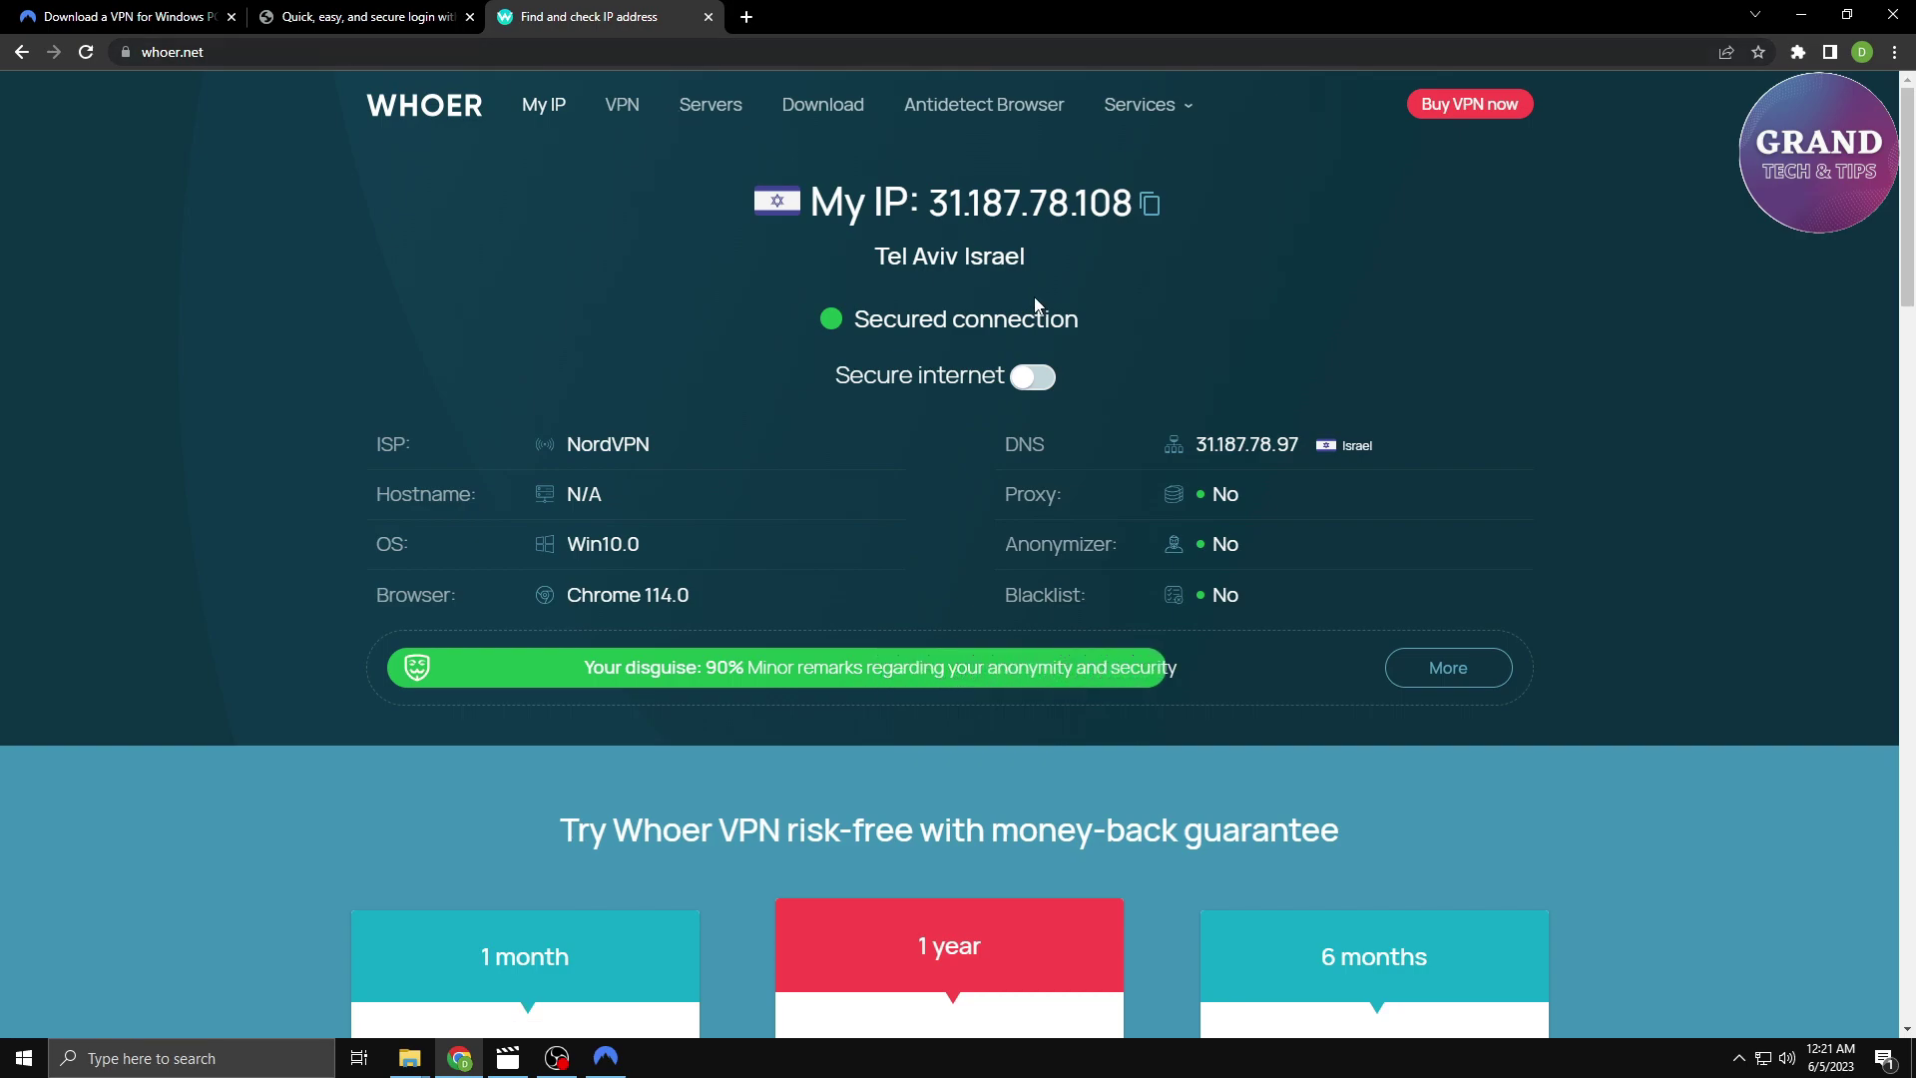
Step: Highlight the detected IP address and the DNS server address on Whoer.net
drag(929, 205, 1140, 231)
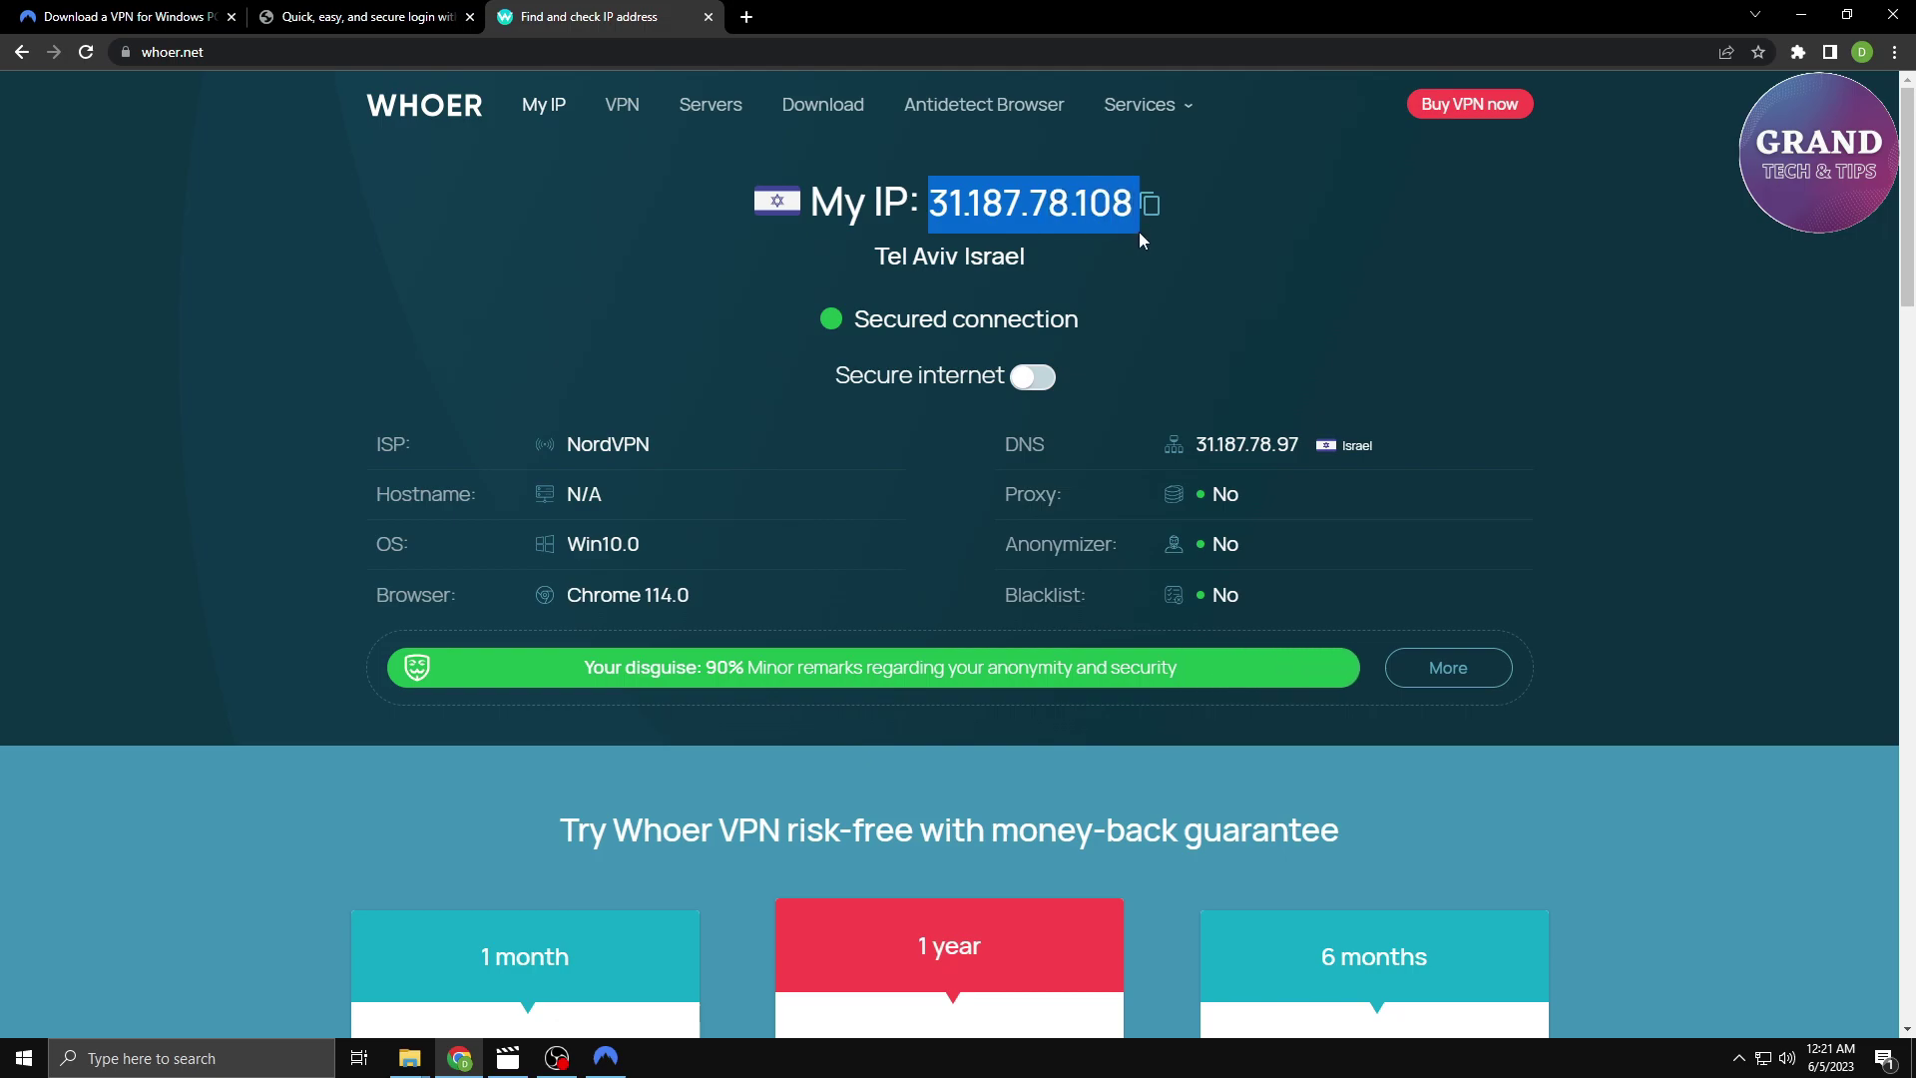
drag(1195, 445, 1261, 456)
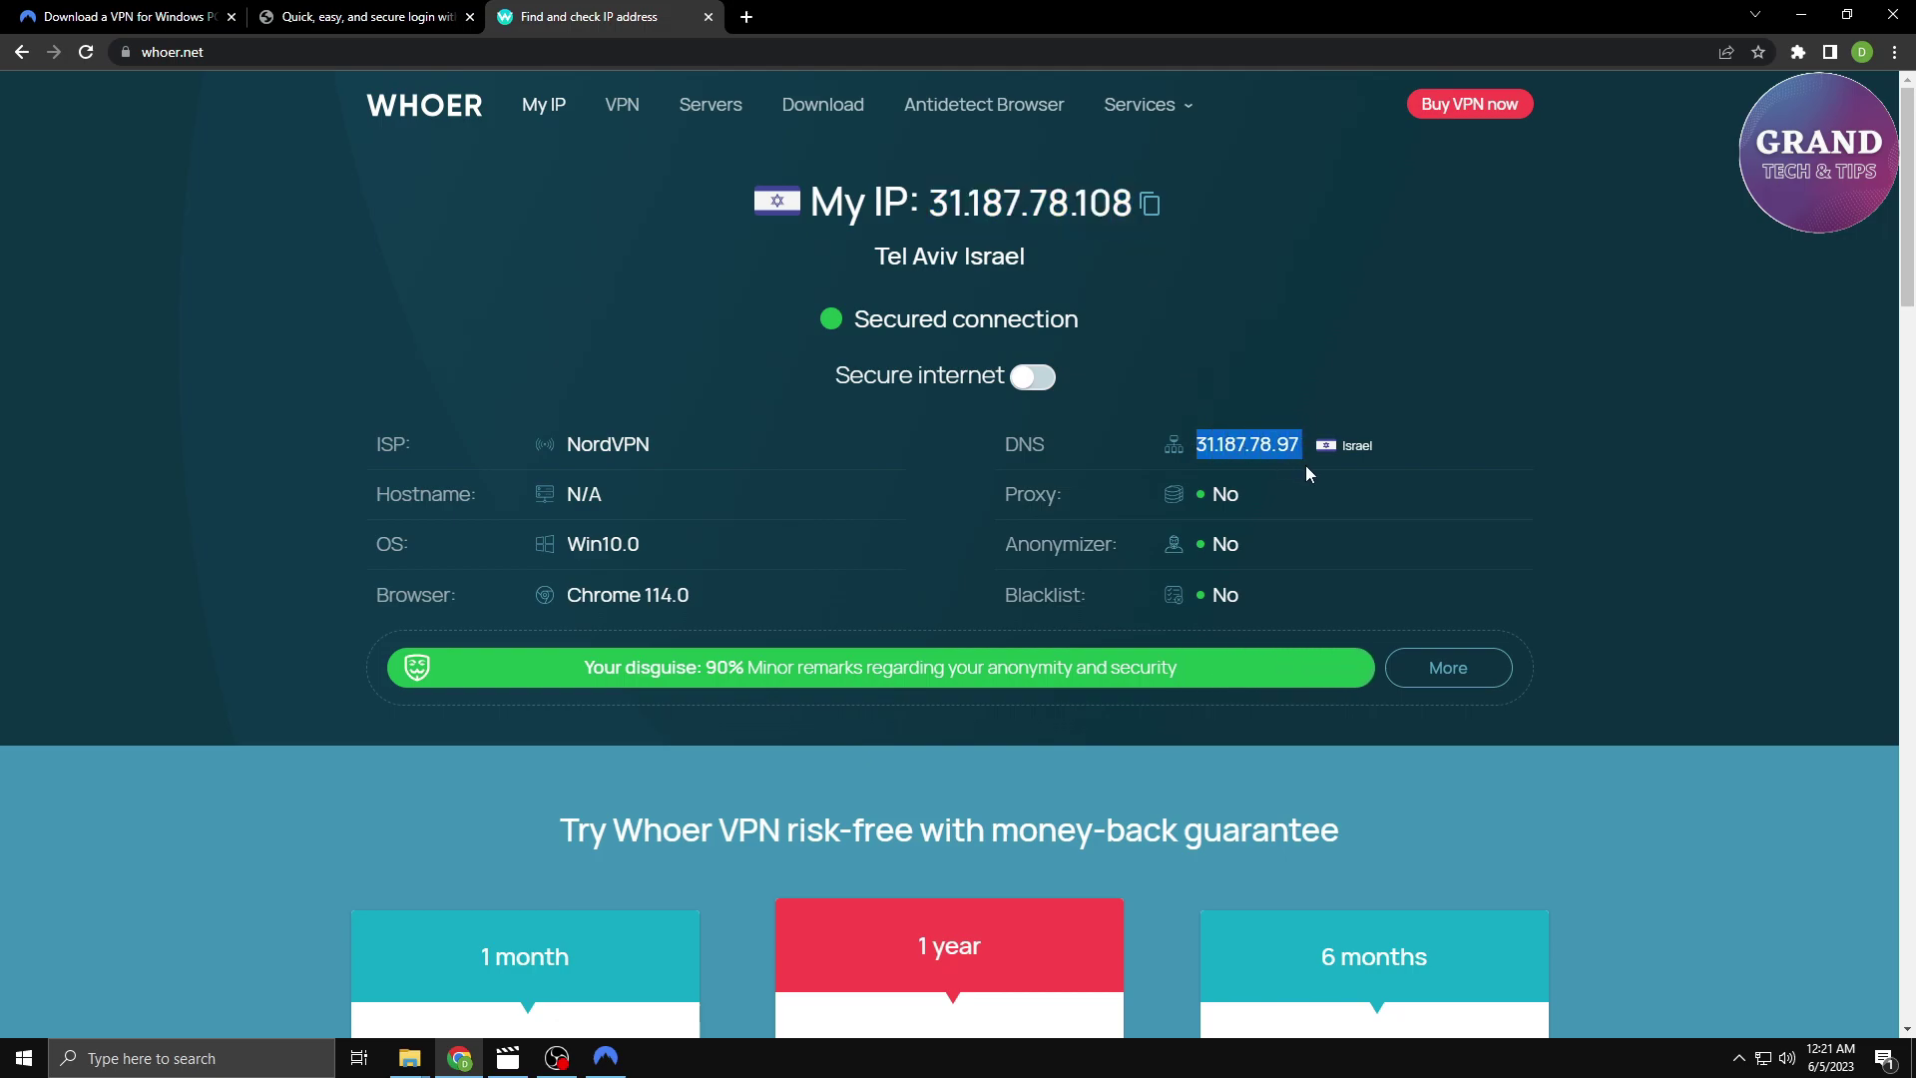
click(1436, 448)
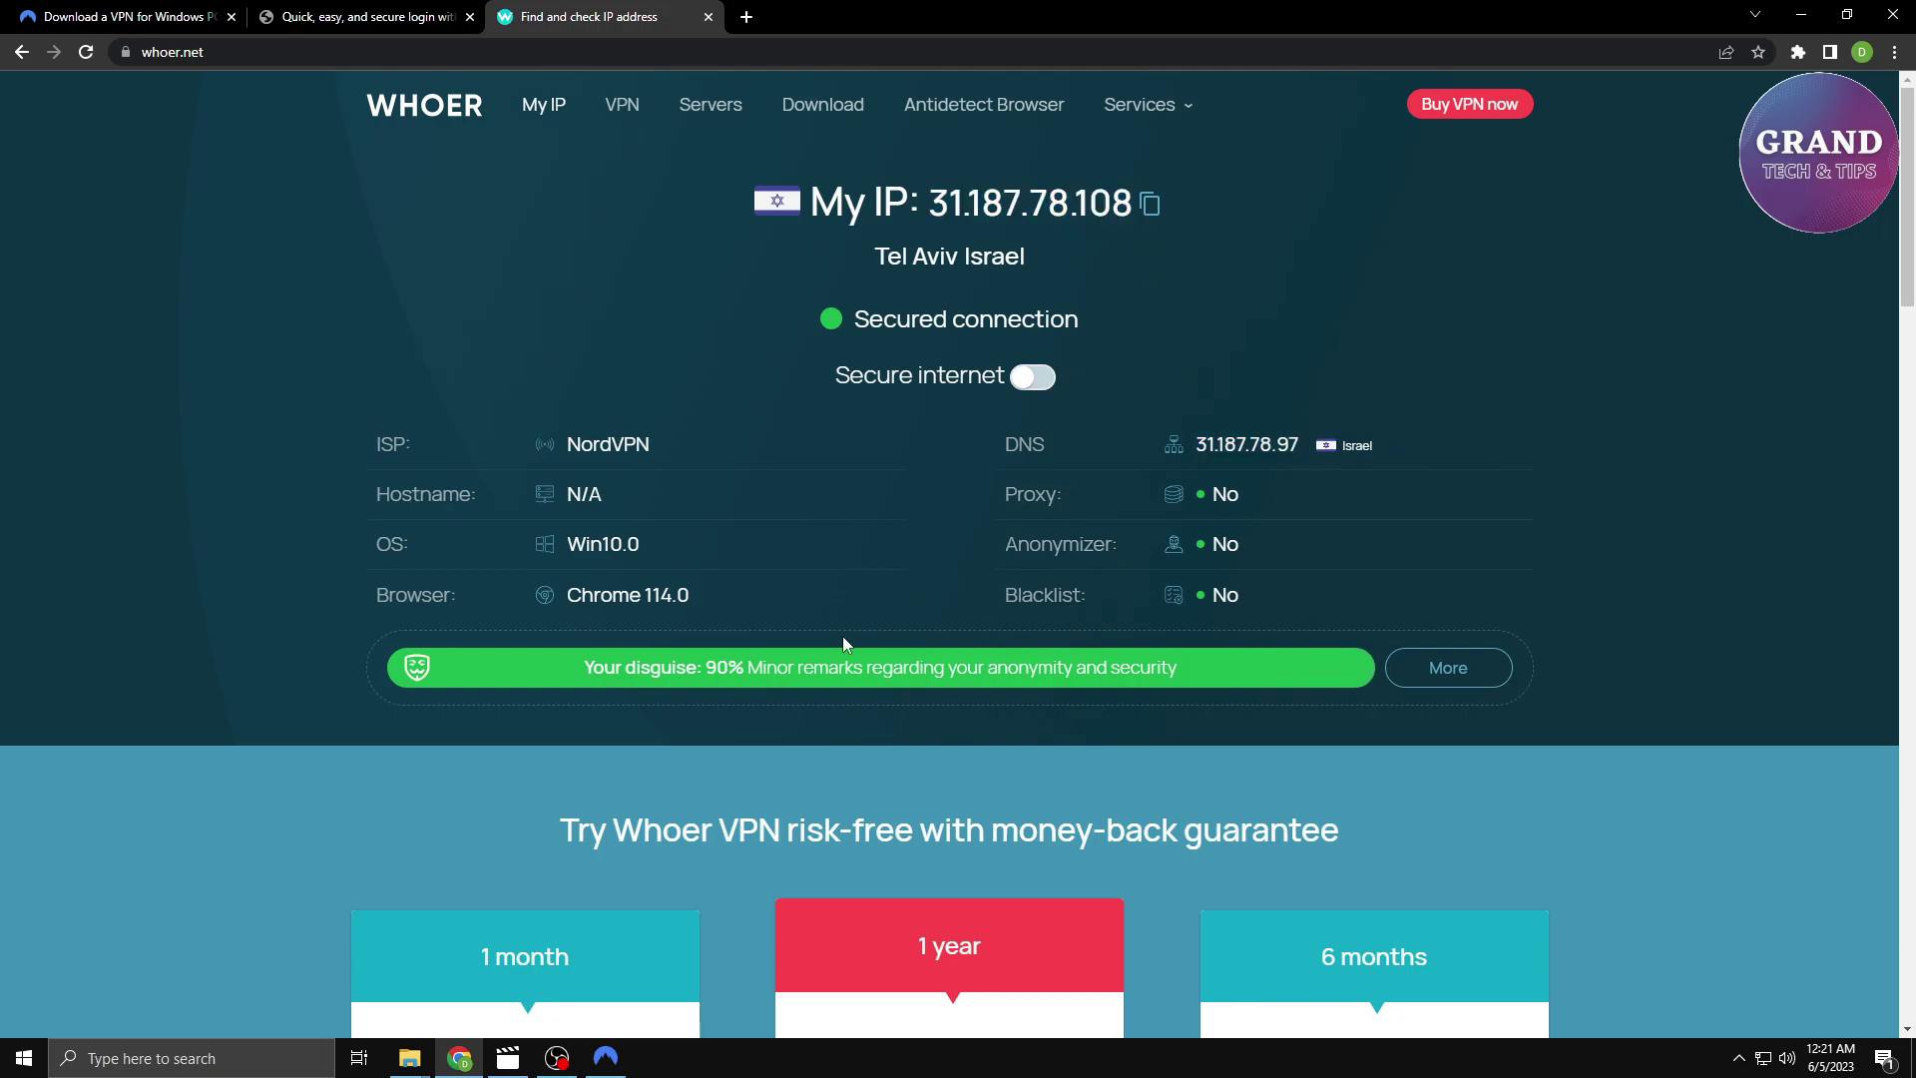
Step: Expand the 90% disguise score details and compare the Asia/Jerusalem zone with the system time
drag(723, 667, 710, 671)
click(708, 667)
scroll(709, 649, down, 5)
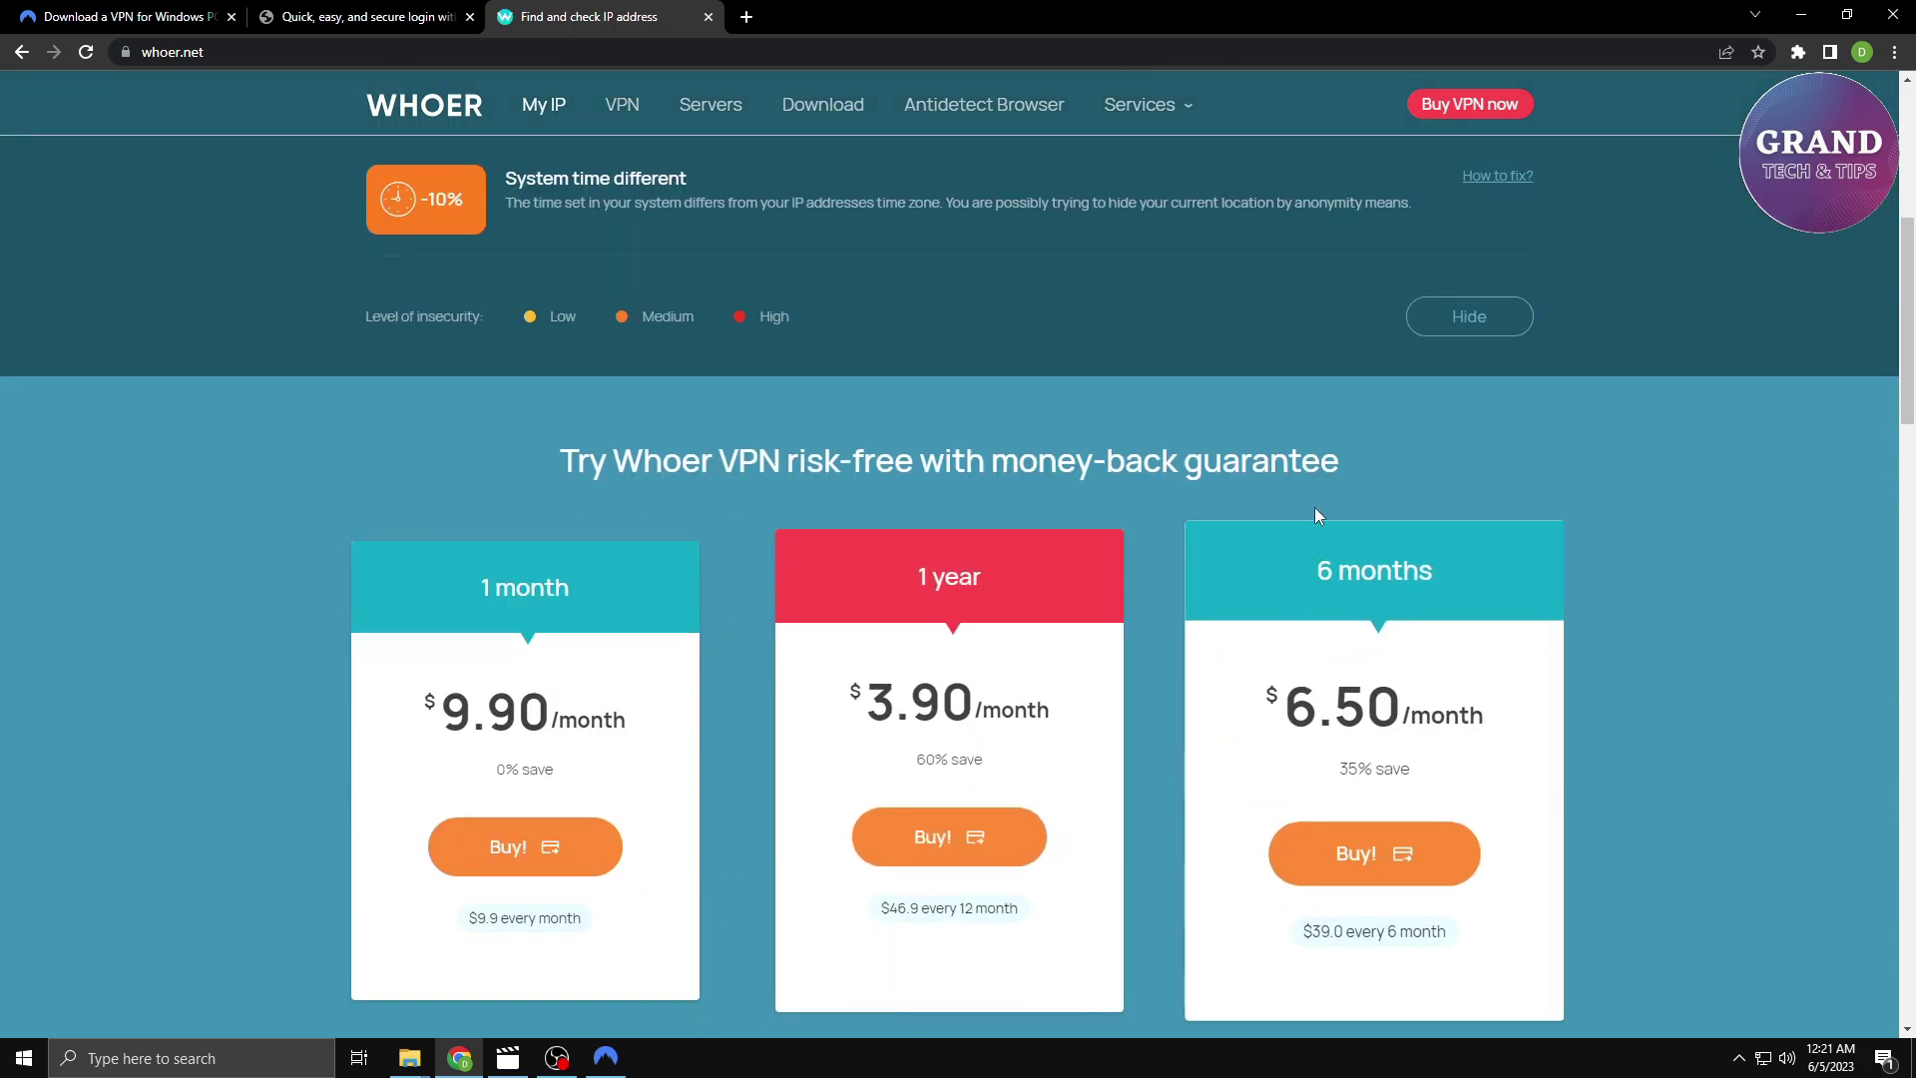
click(1503, 317)
scroll(1508, 419, down, 2)
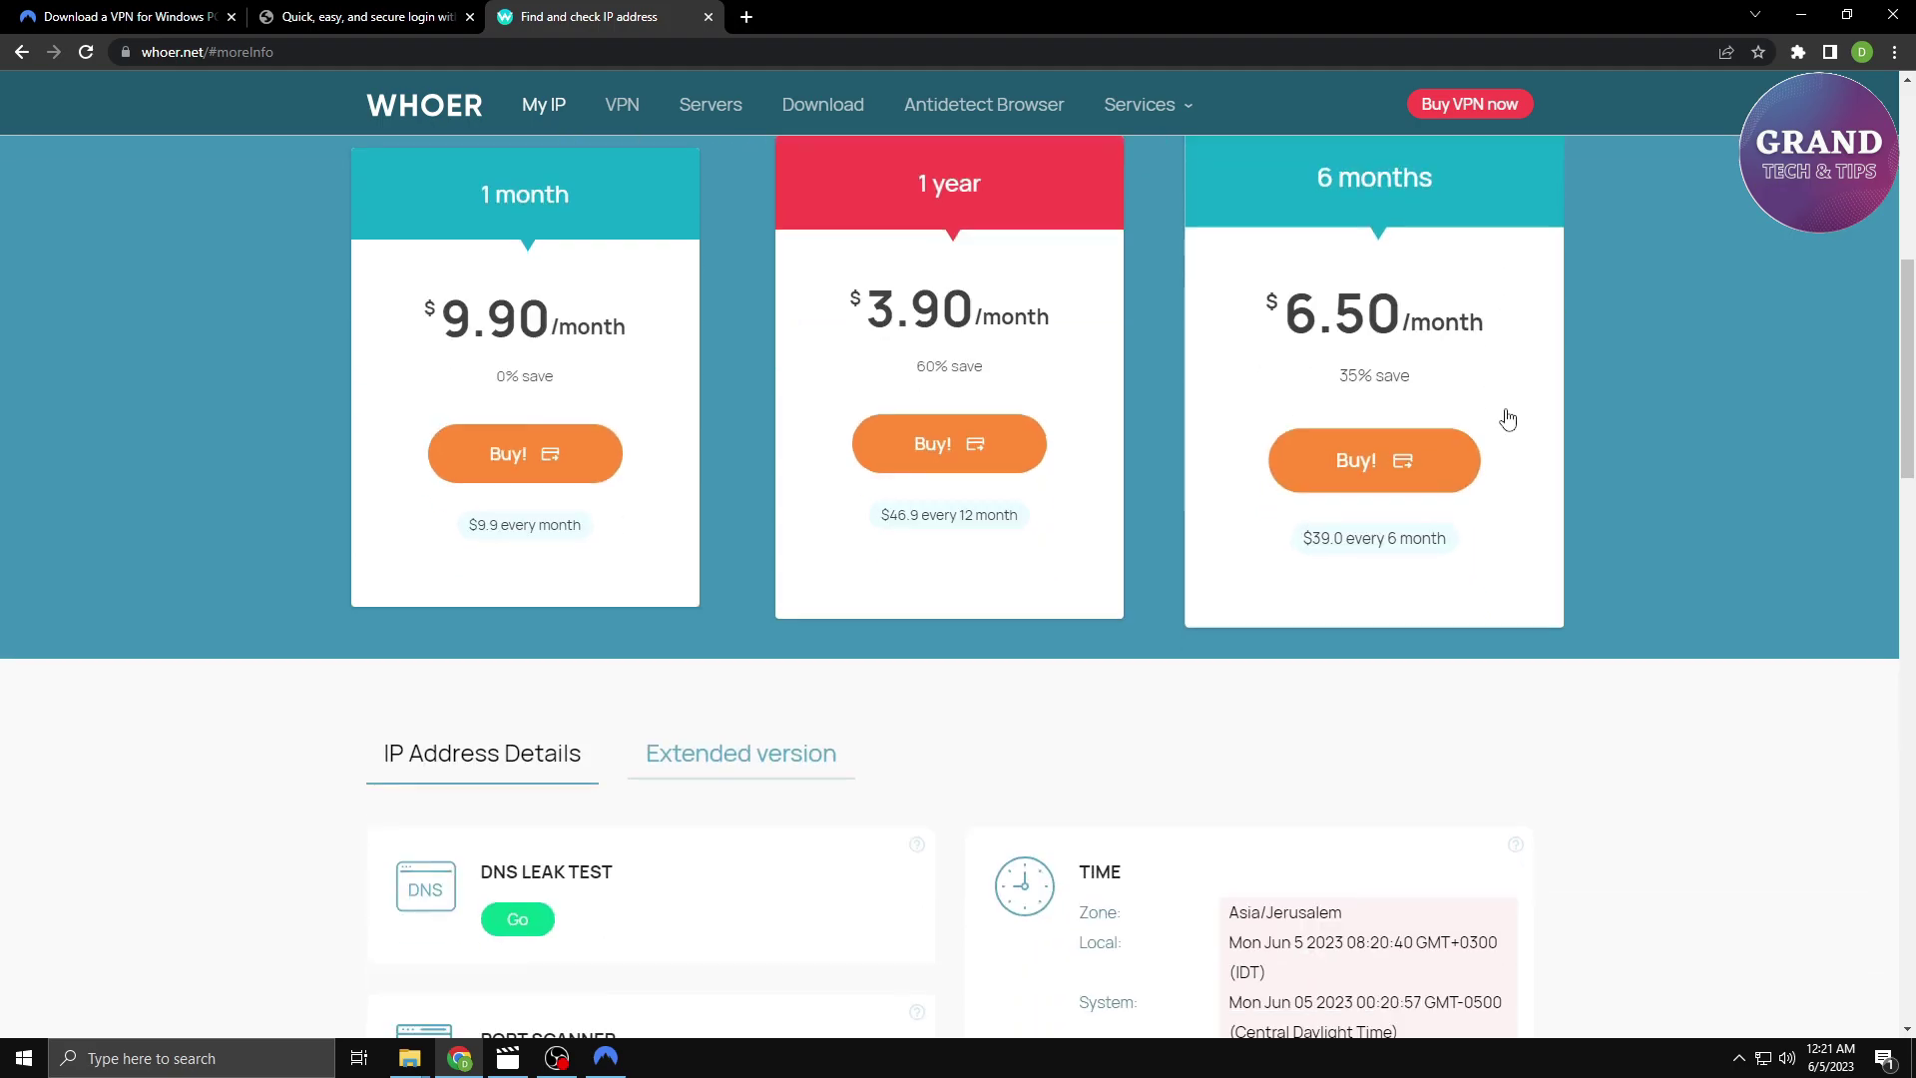
scroll(1508, 419, down, 5)
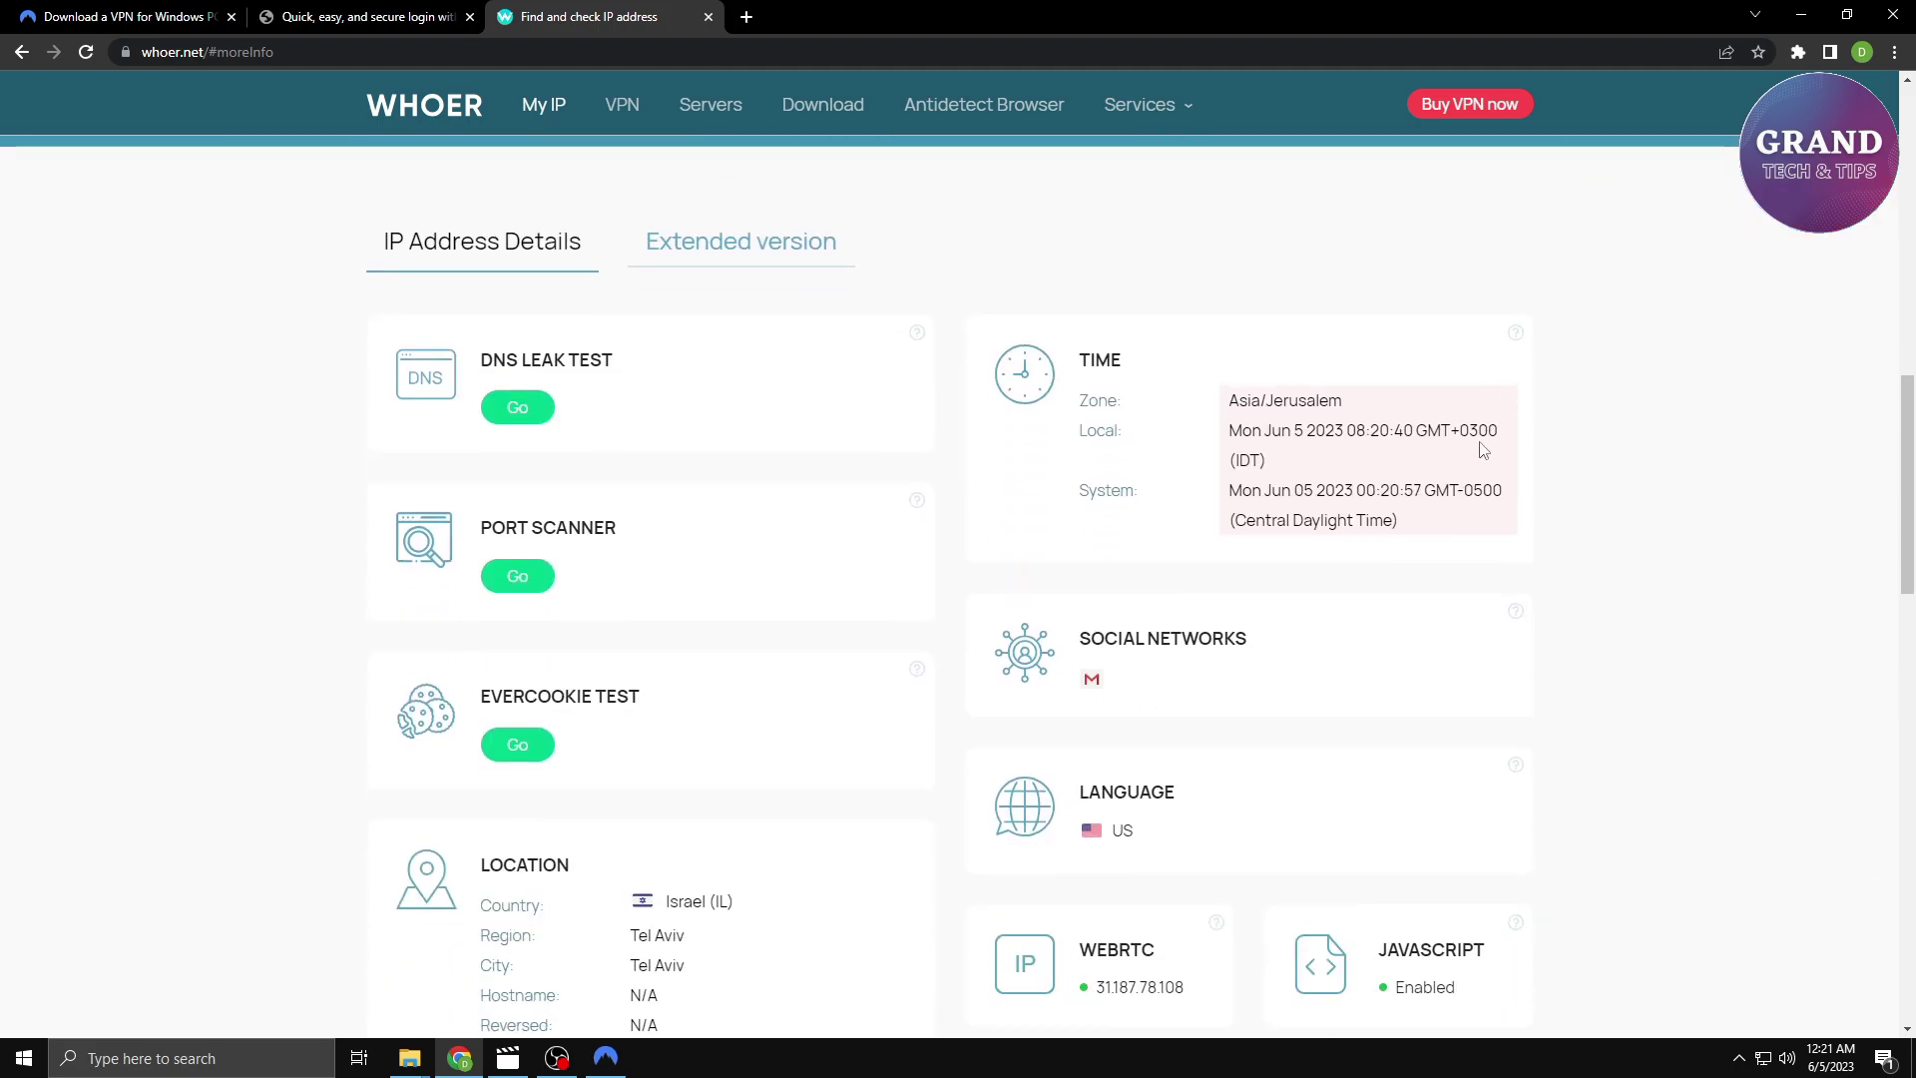
double_click(1479, 430)
Step: Set the Windows time zone to (UTC+02:00) Jerusalem and reload whoer.net for a 100% score
click(244, 1058)
text(t)
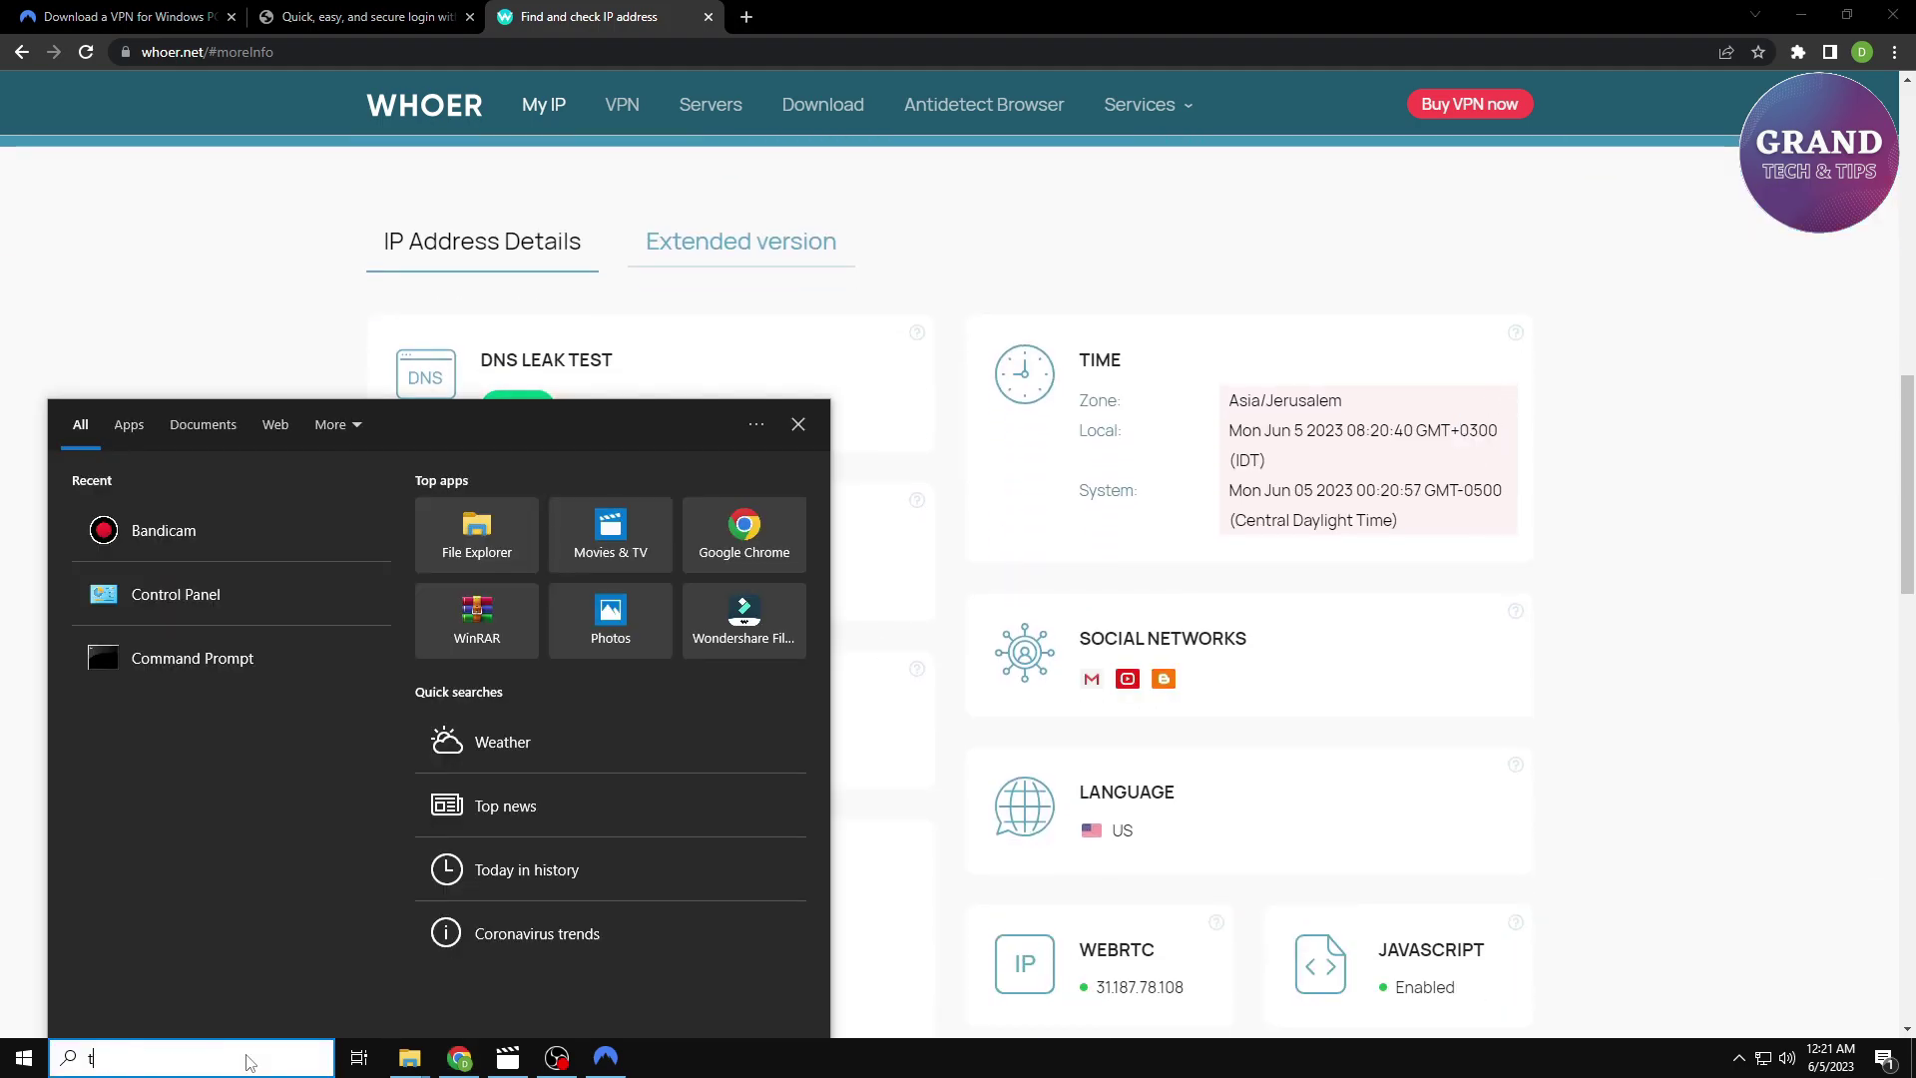
text(ime)
click(238, 527)
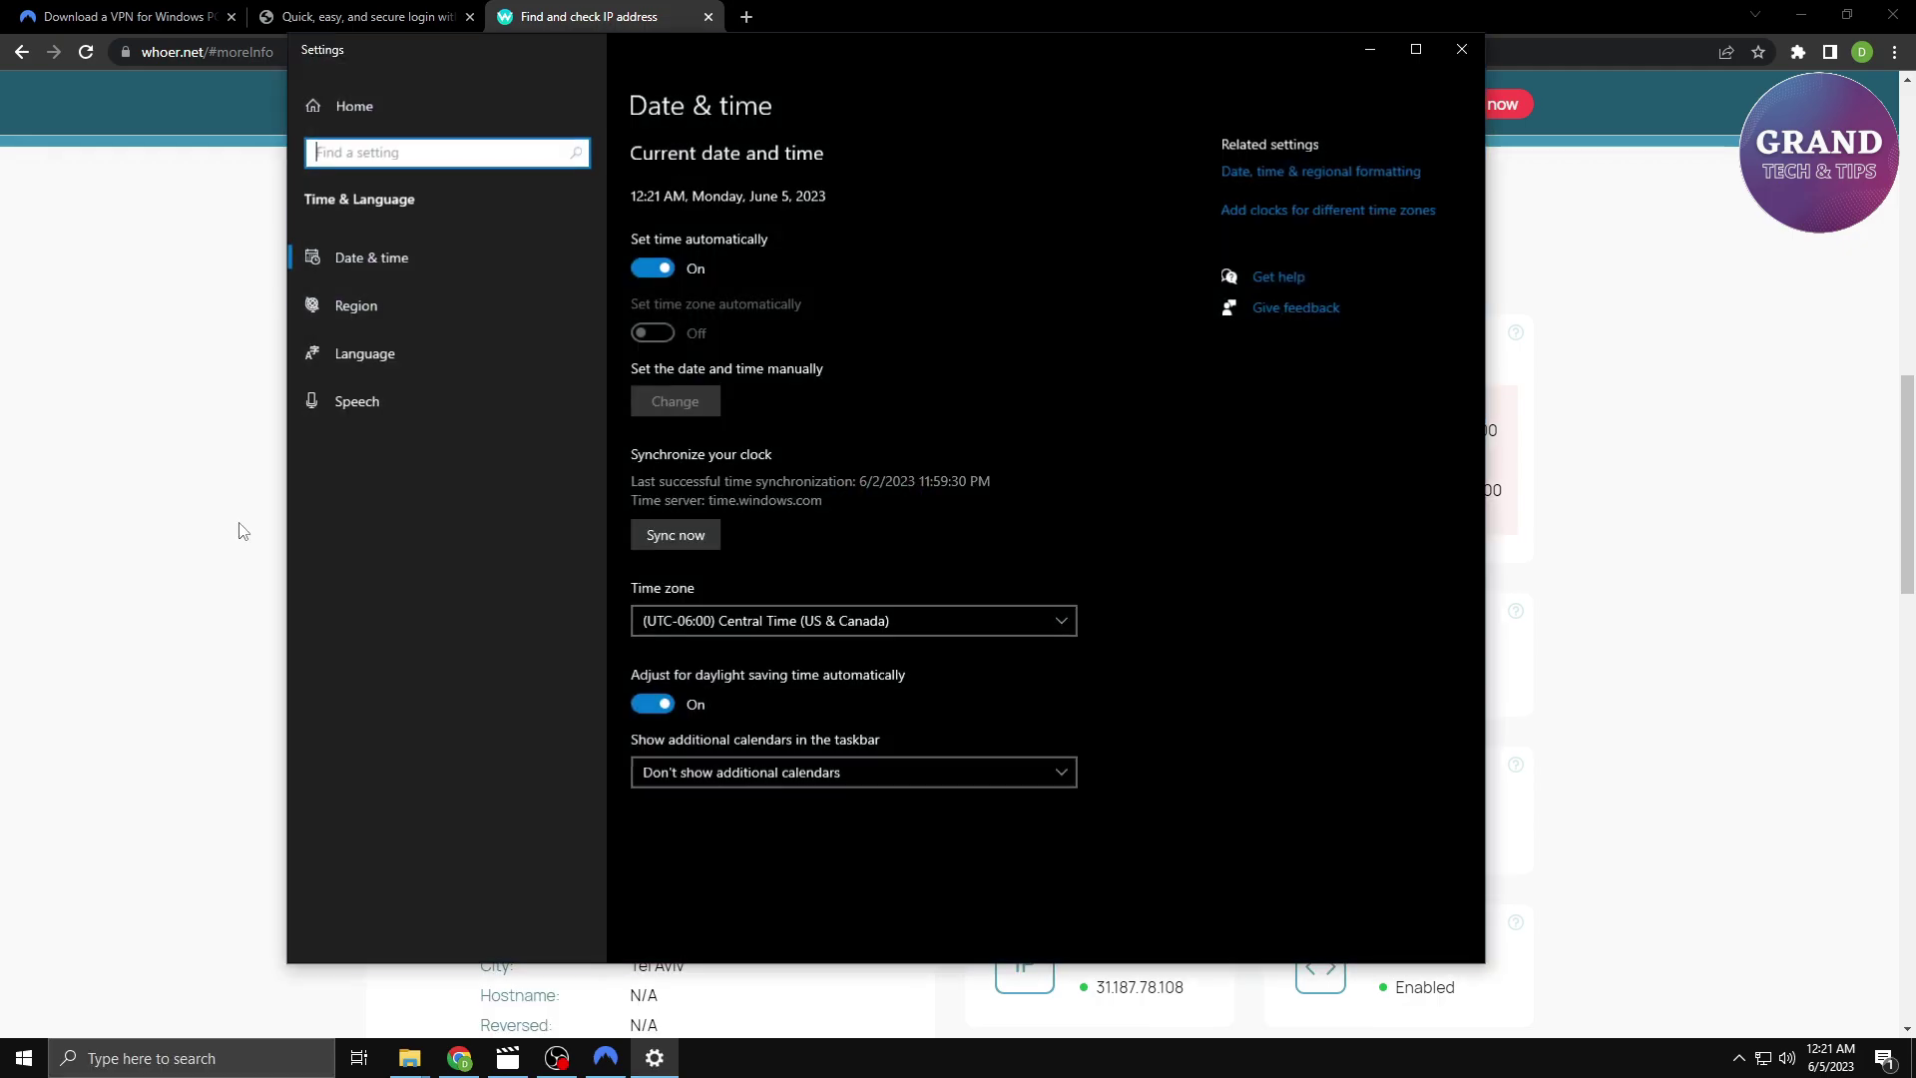
click(1026, 628)
click(894, 440)
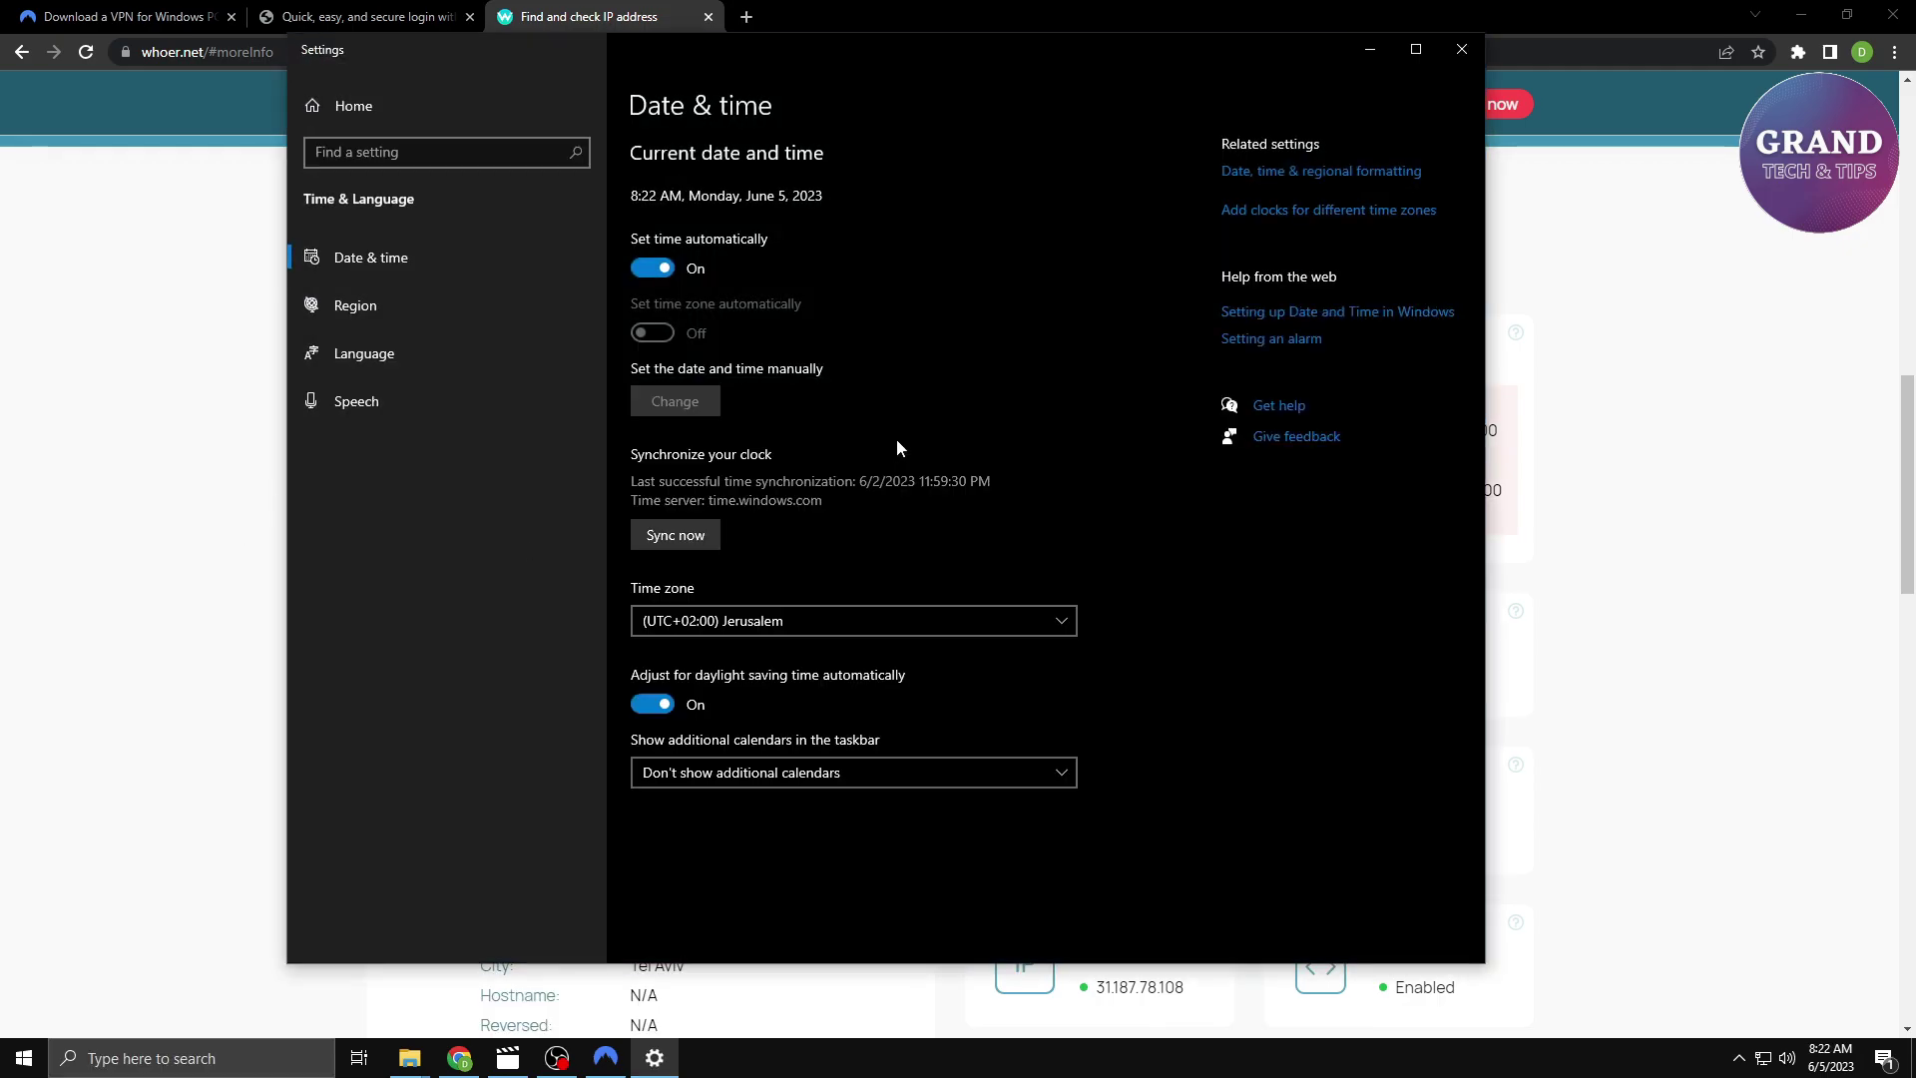
click(274, 539)
click(86, 52)
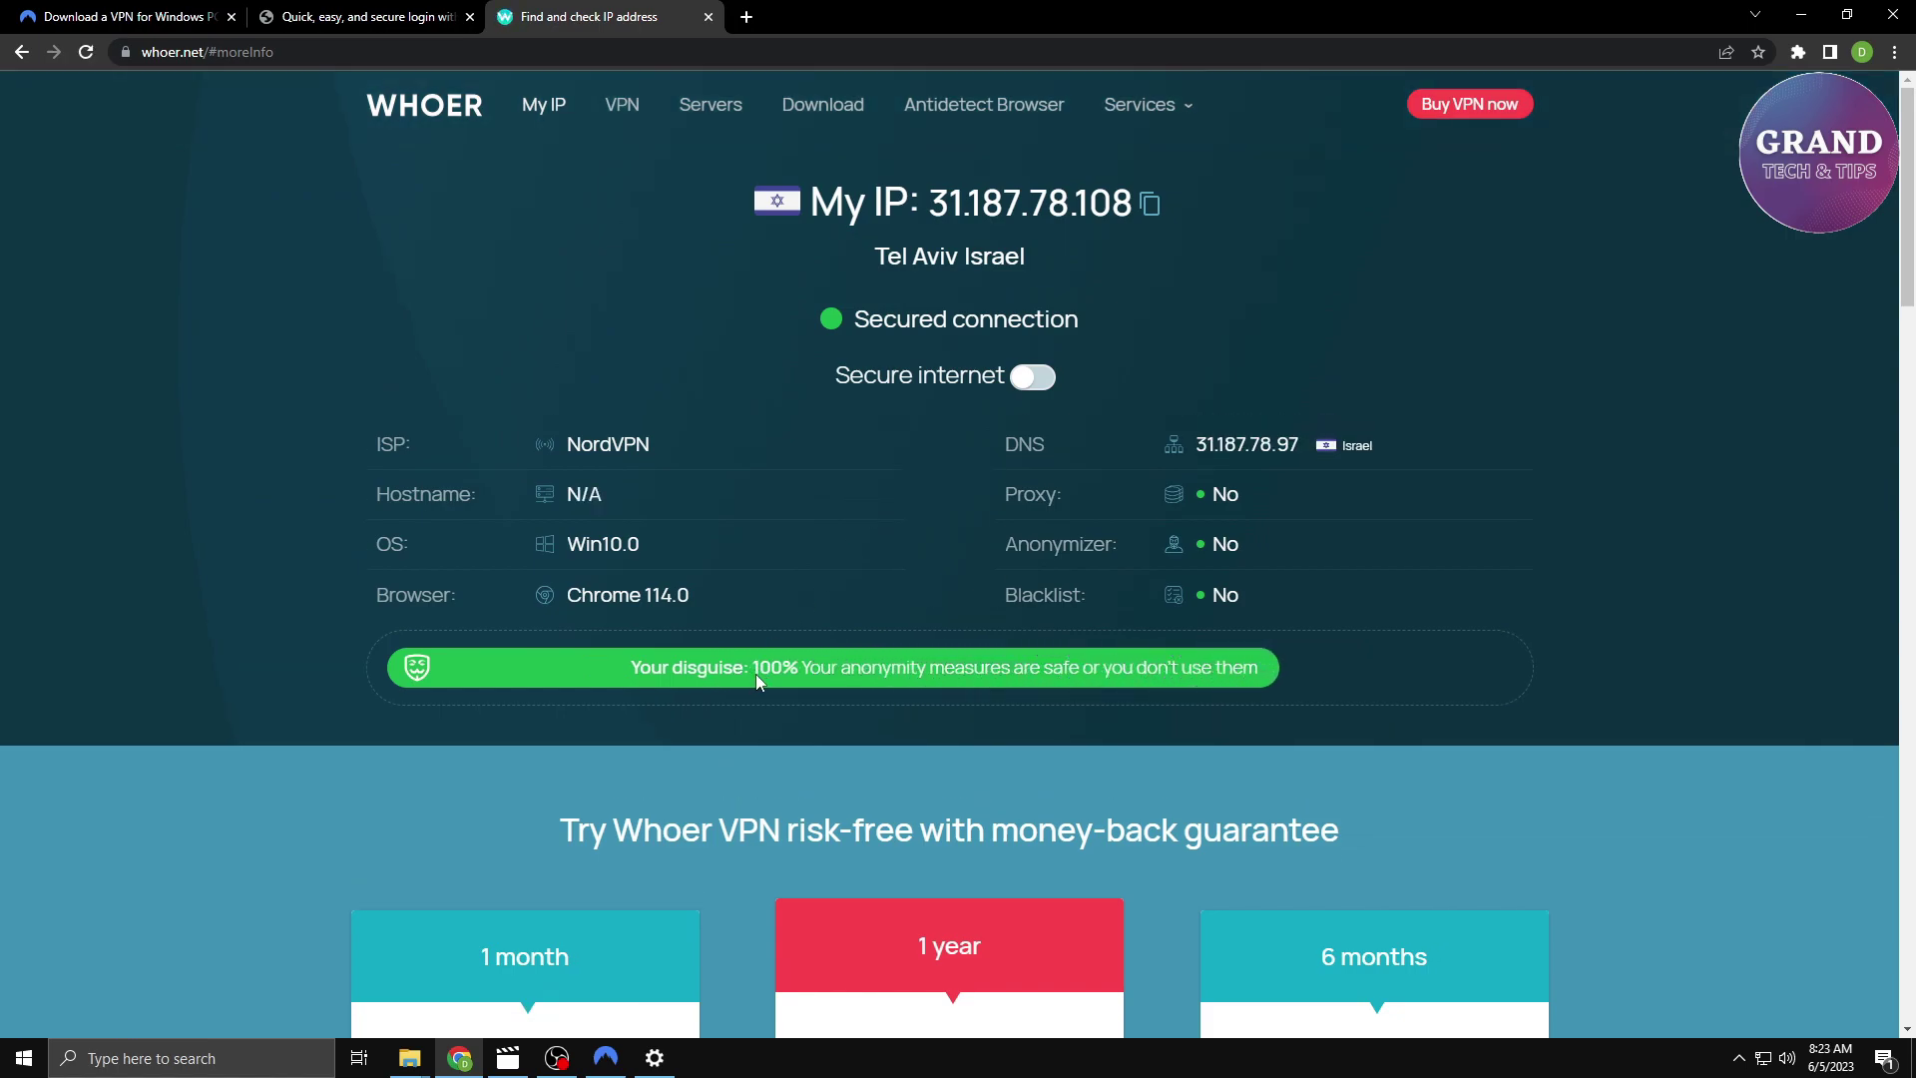
double_click(798, 679)
drag(858, 317, 1115, 350)
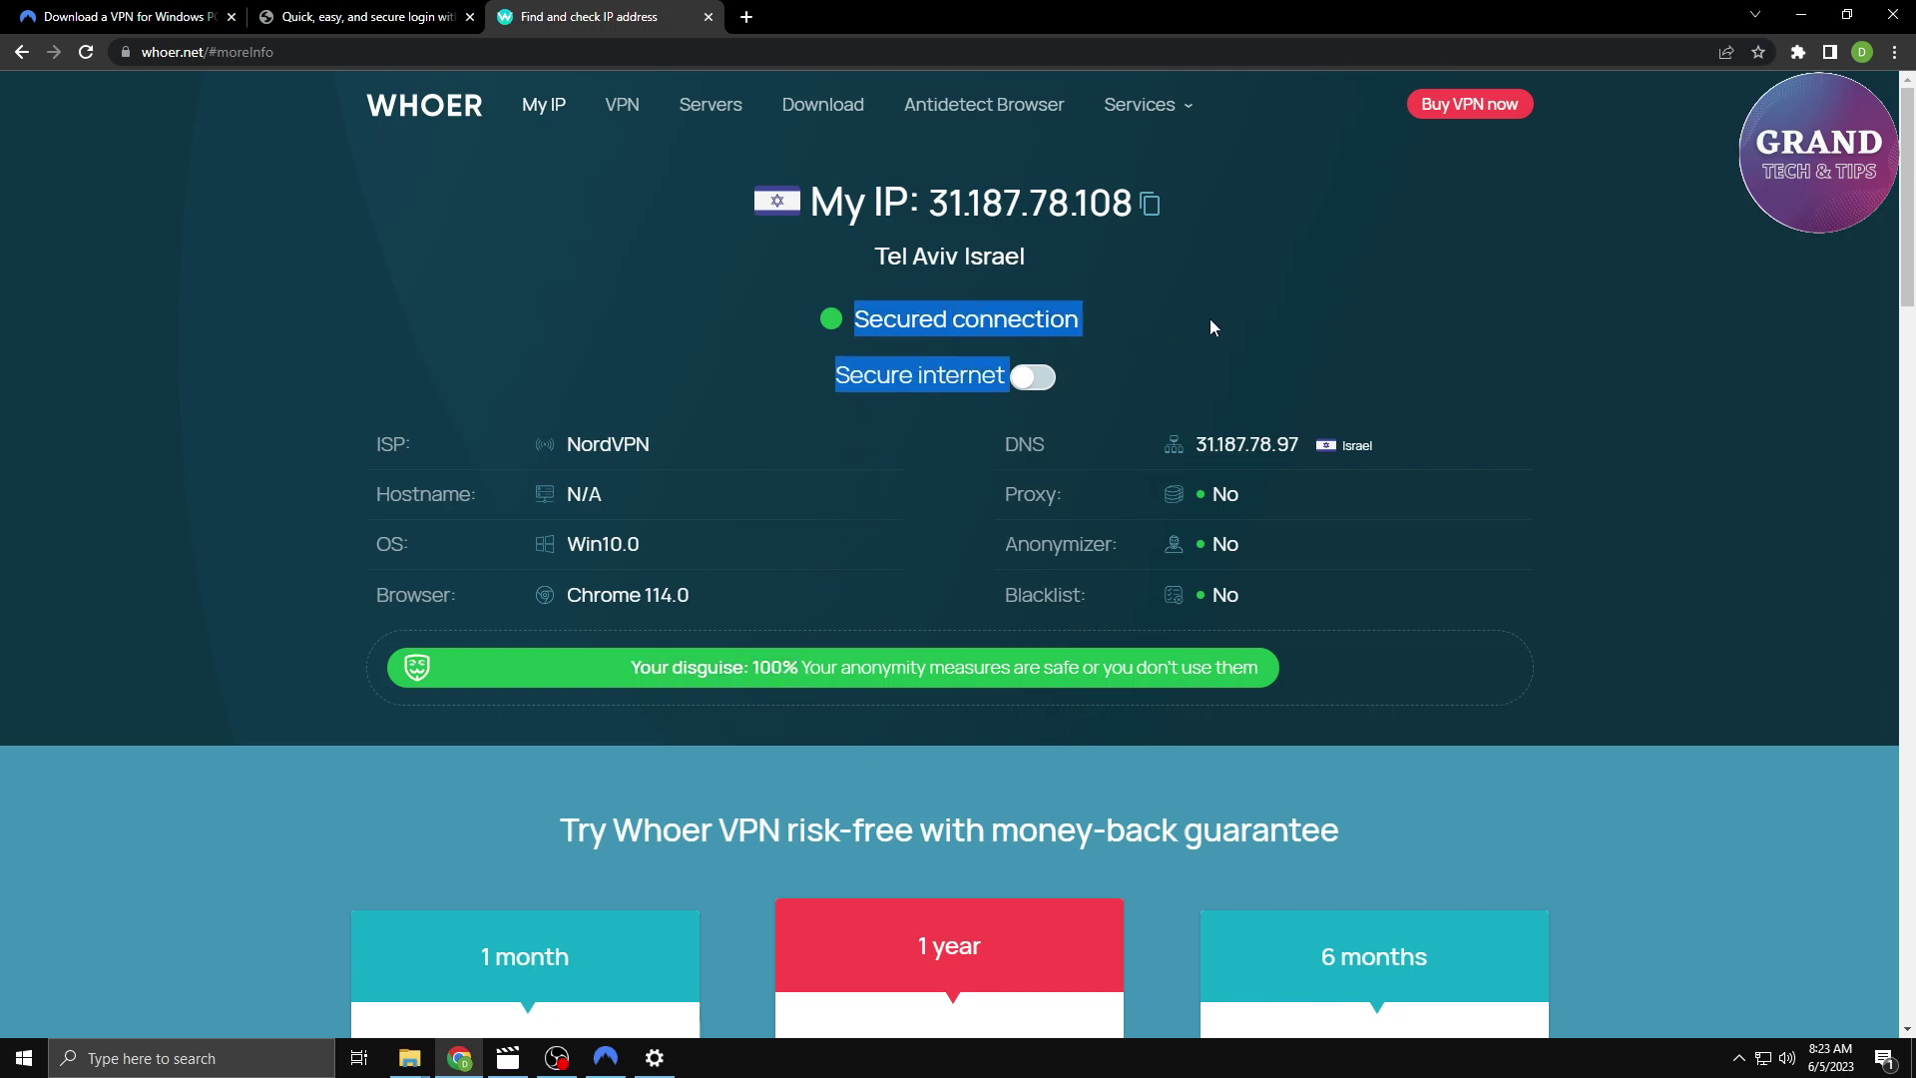
click(1210, 320)
drag(856, 318, 1118, 325)
click(1126, 326)
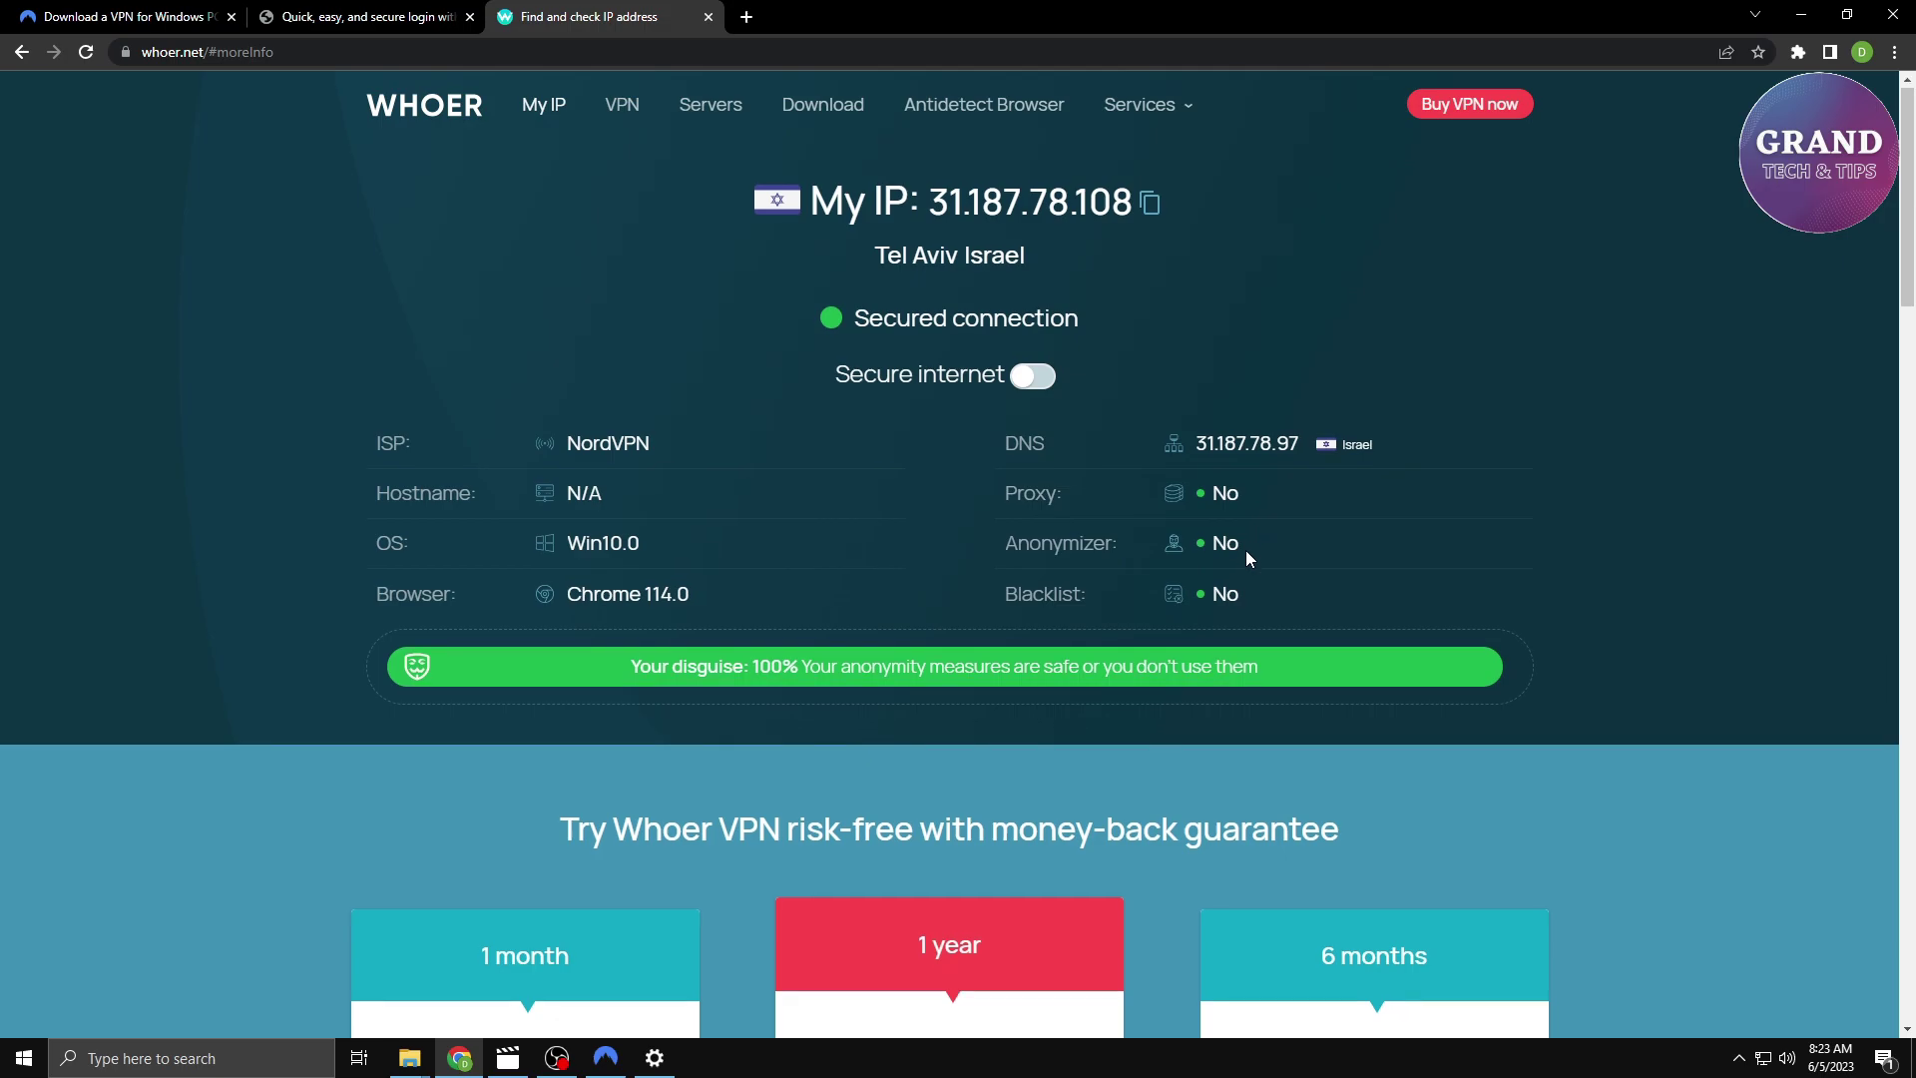
scroll(1246, 549, down, 12)
scroll(1246, 559, down, 7)
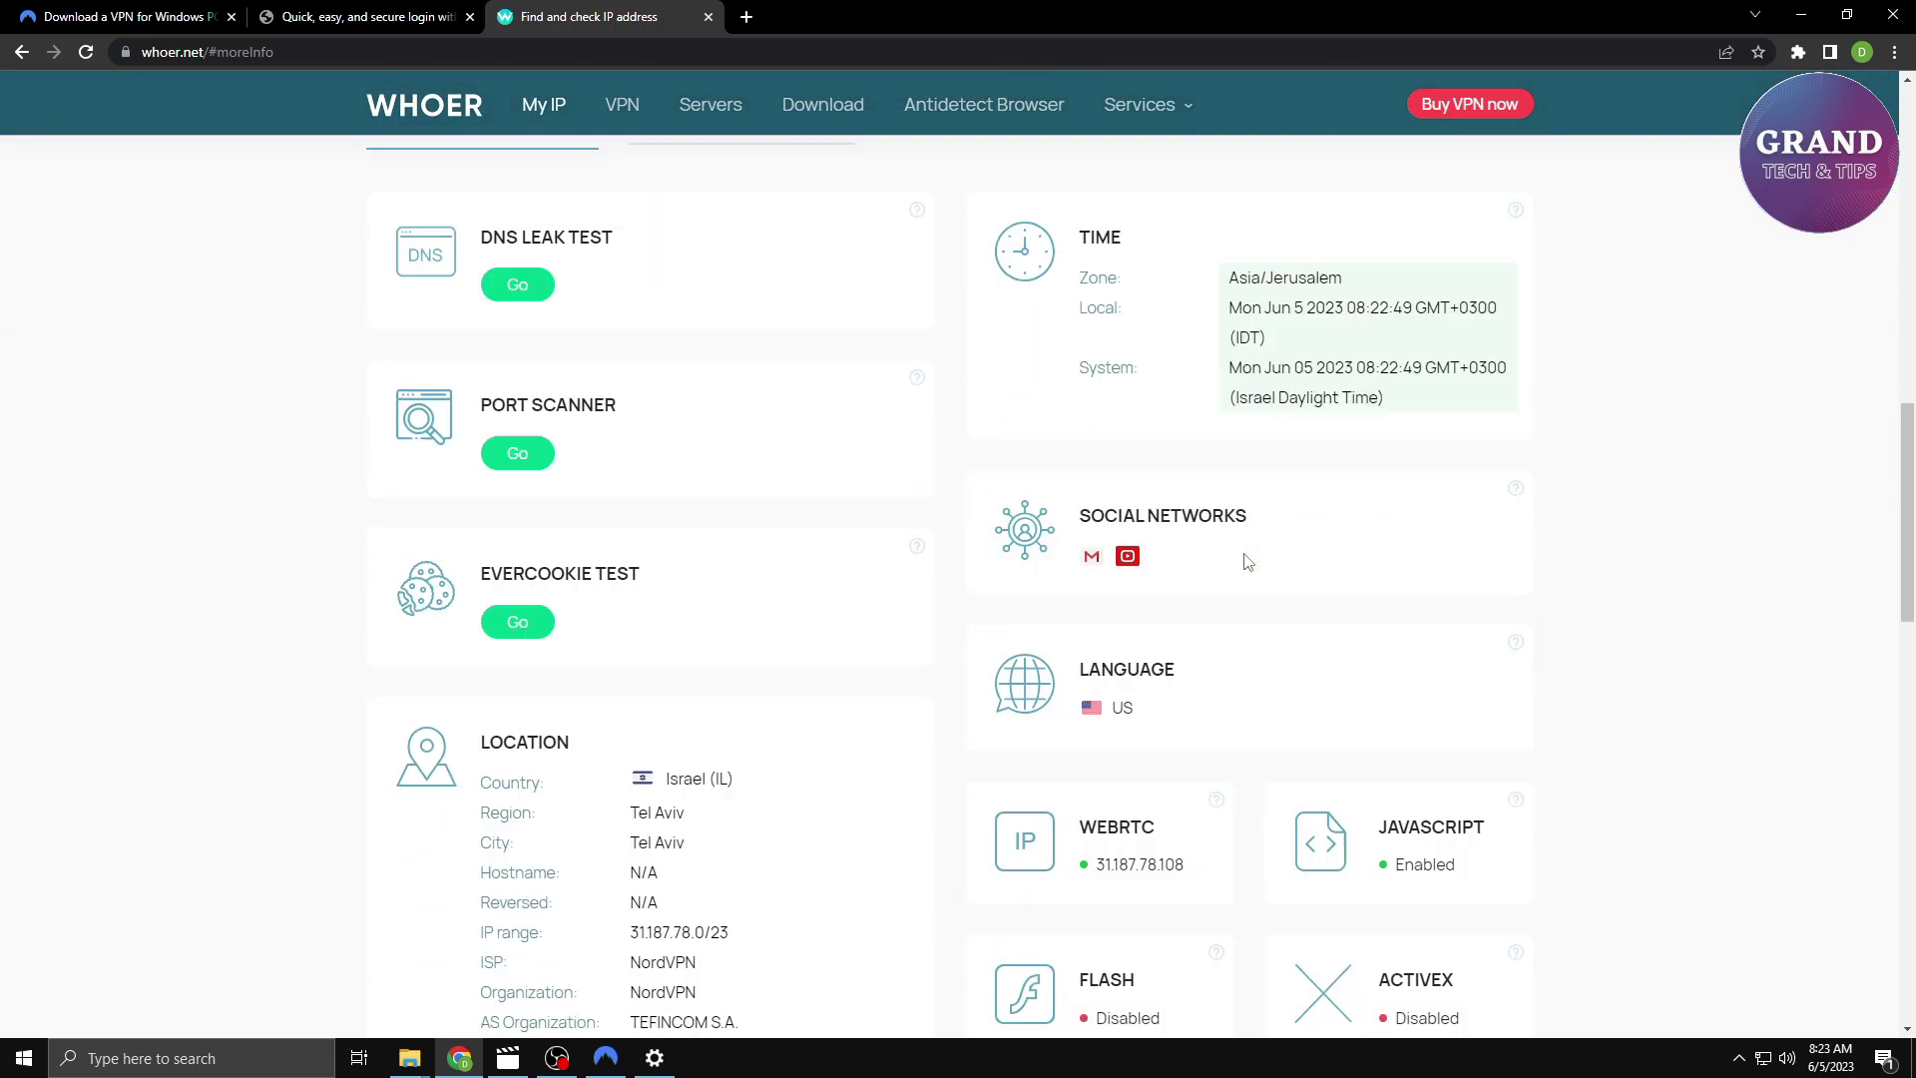
scroll(1246, 561, down, 10)
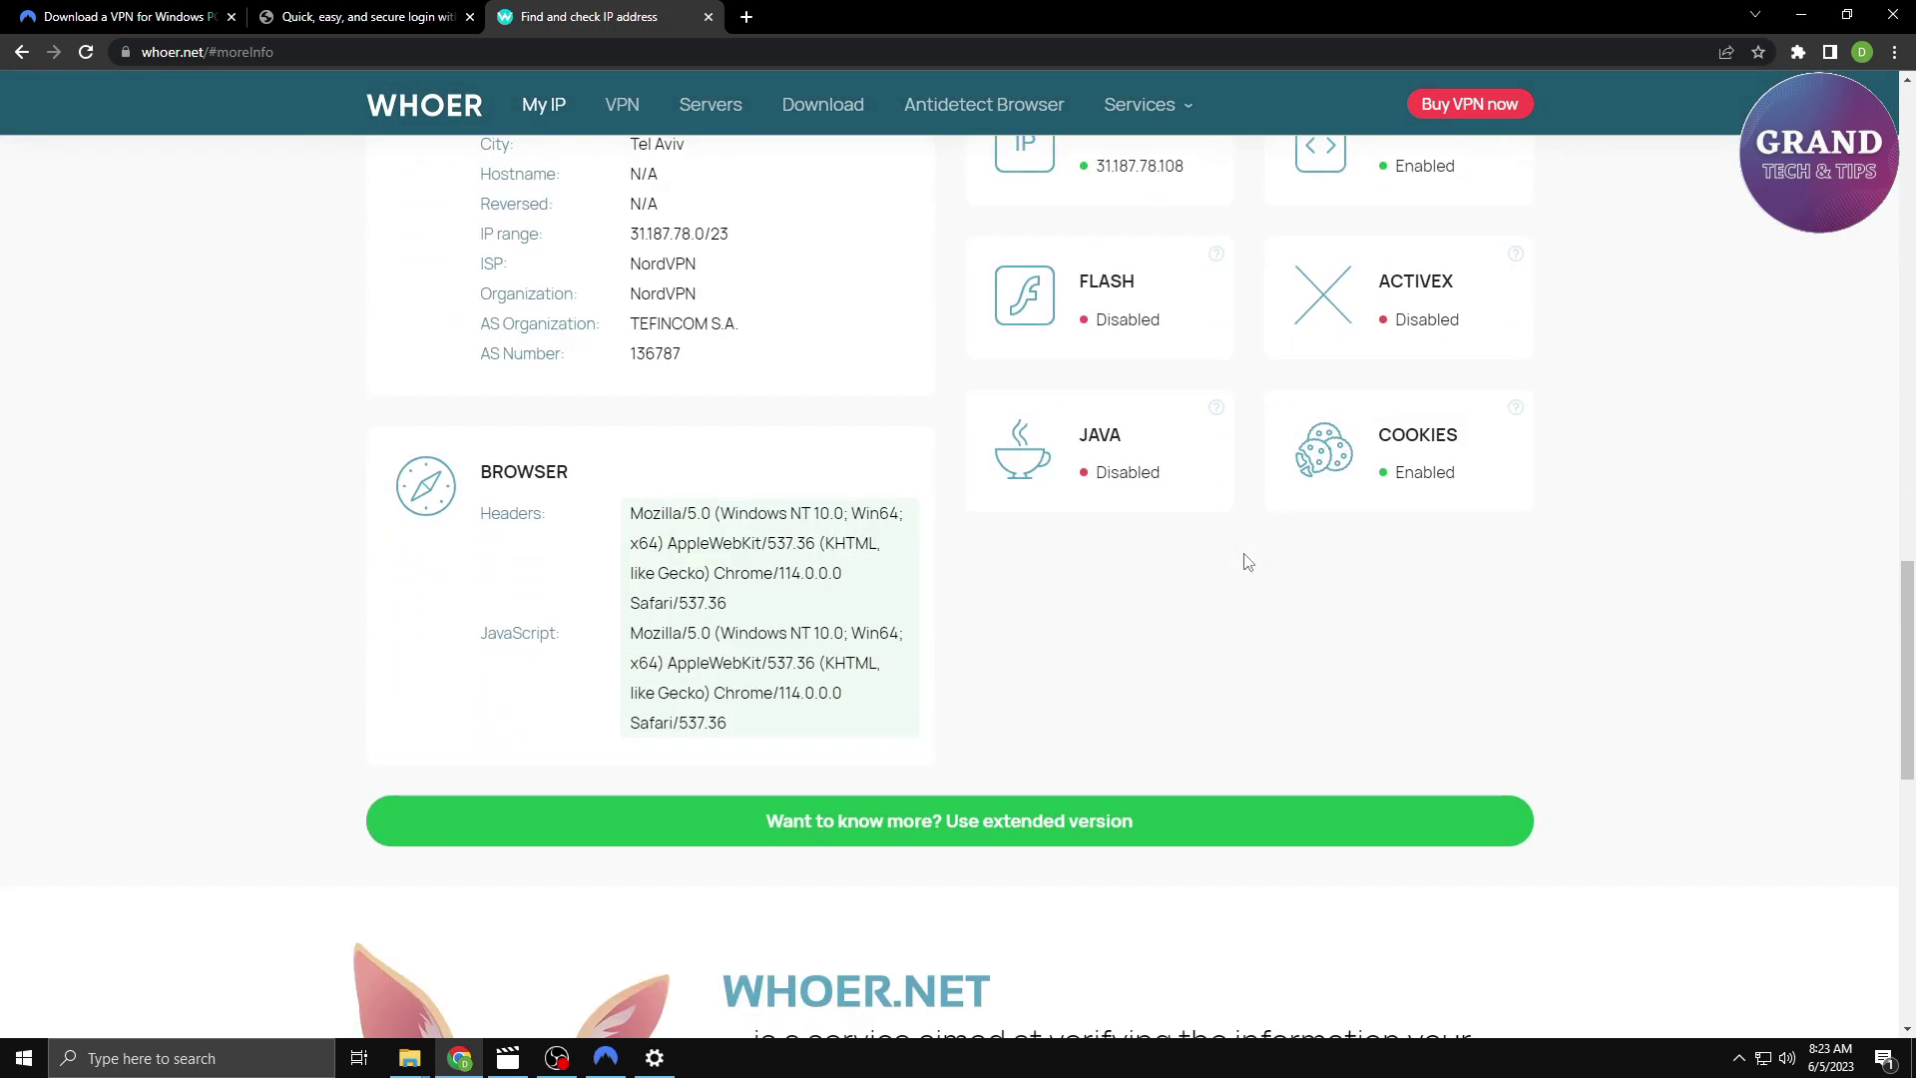
scroll(1246, 561, down, 2)
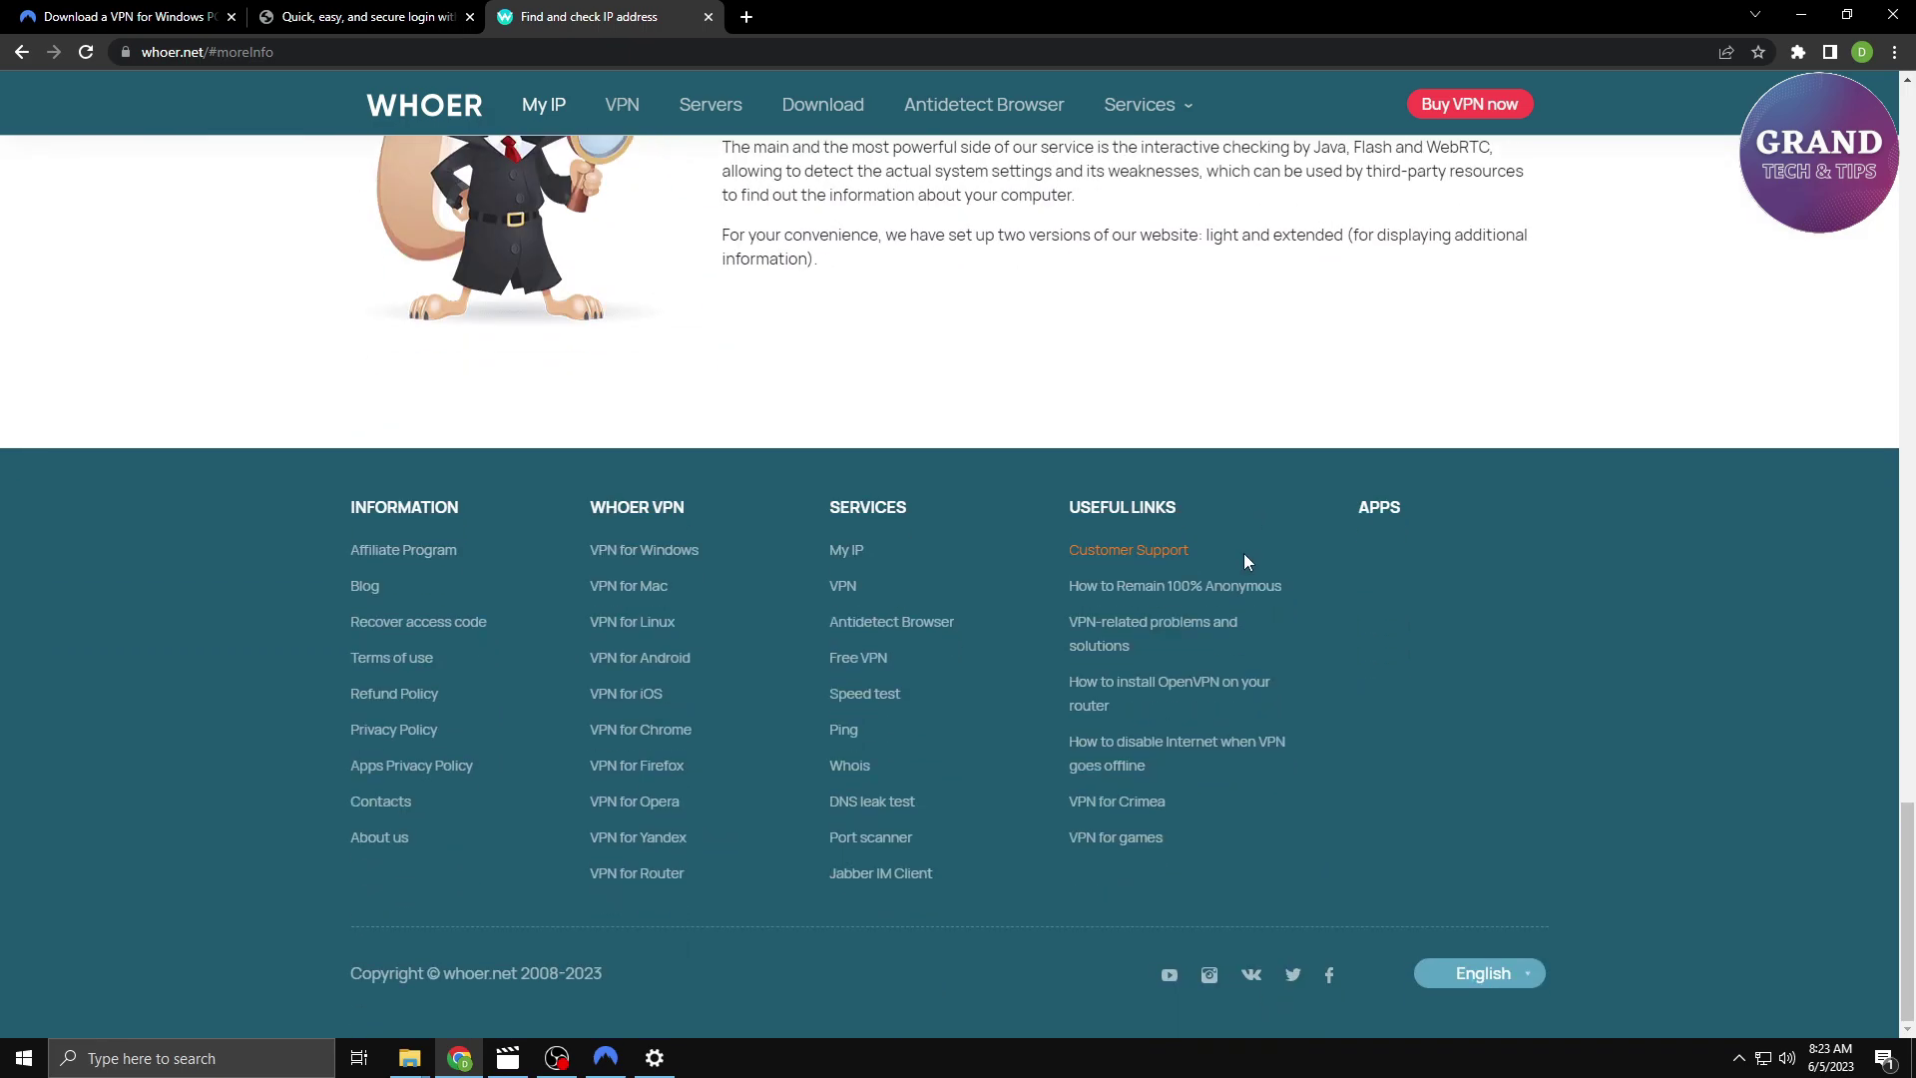
scroll(1243, 559, up, 19)
scroll(1243, 561, up, 11)
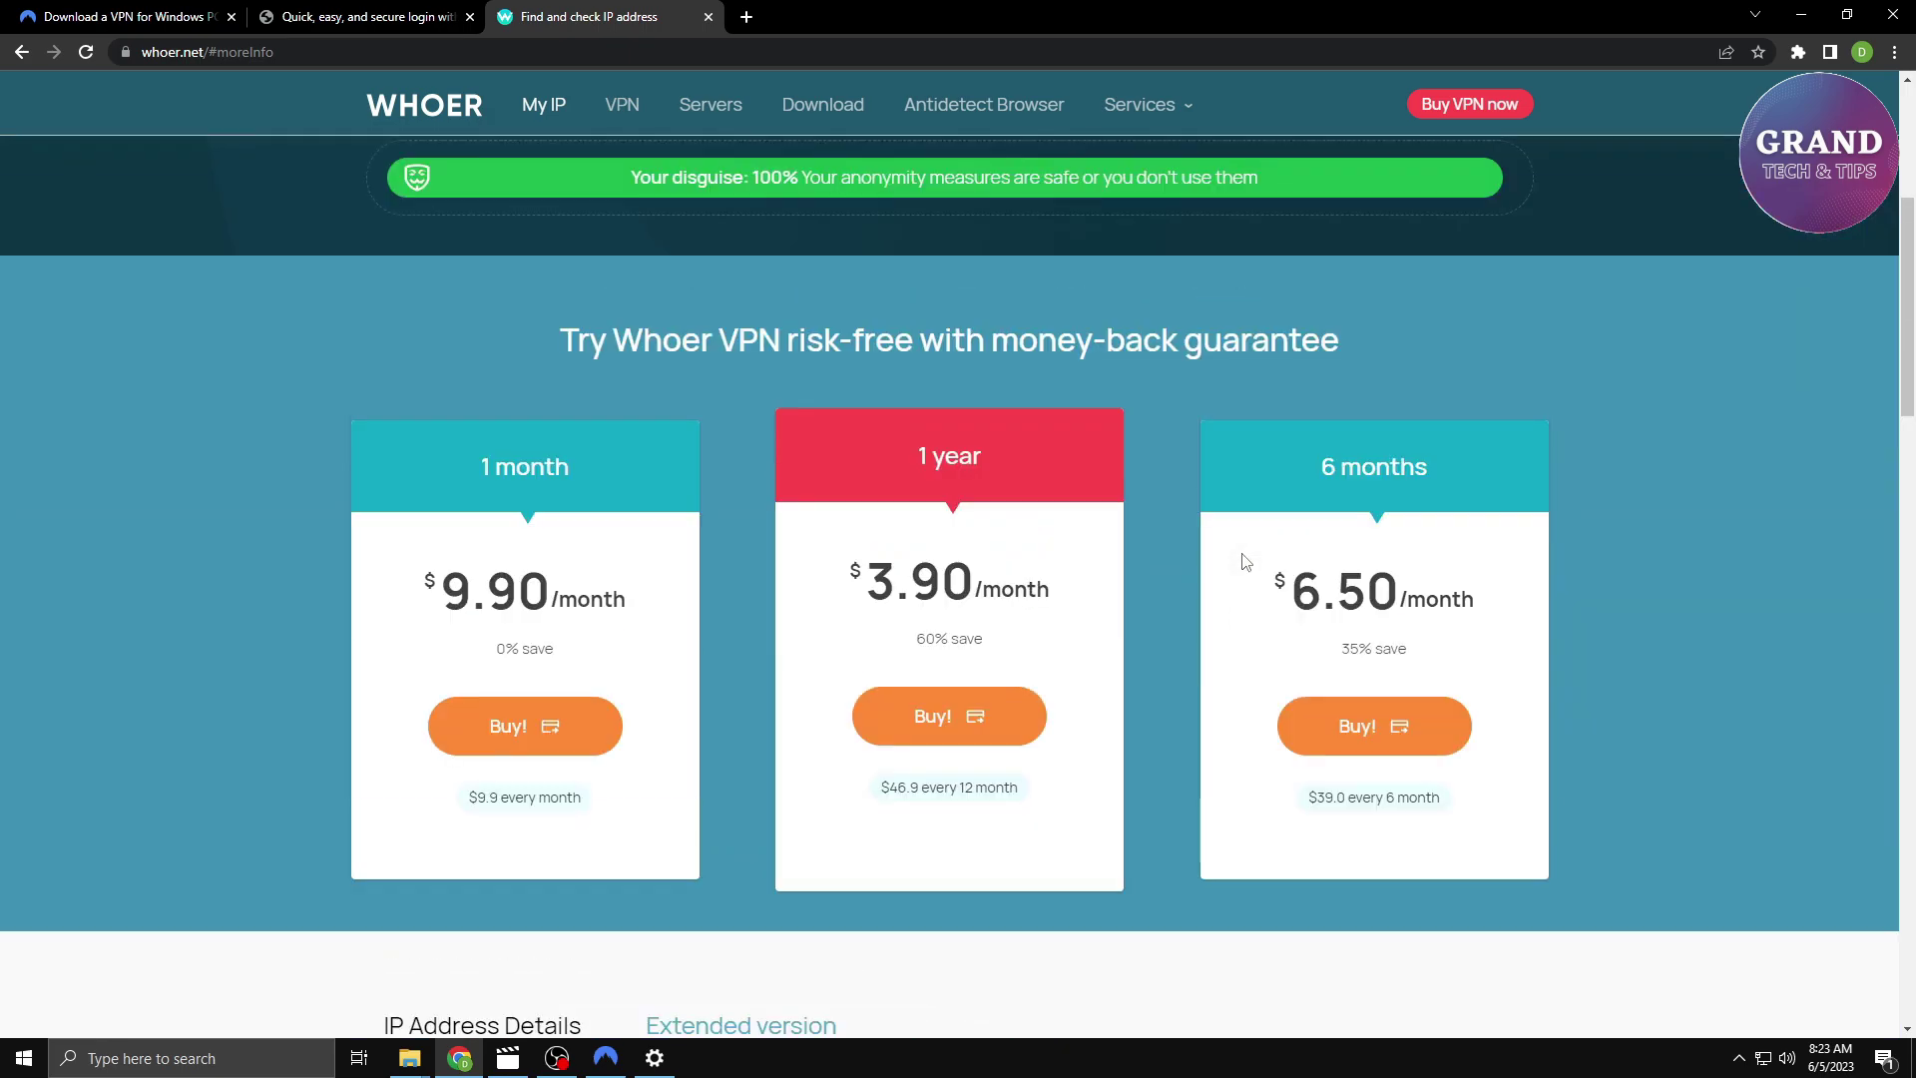